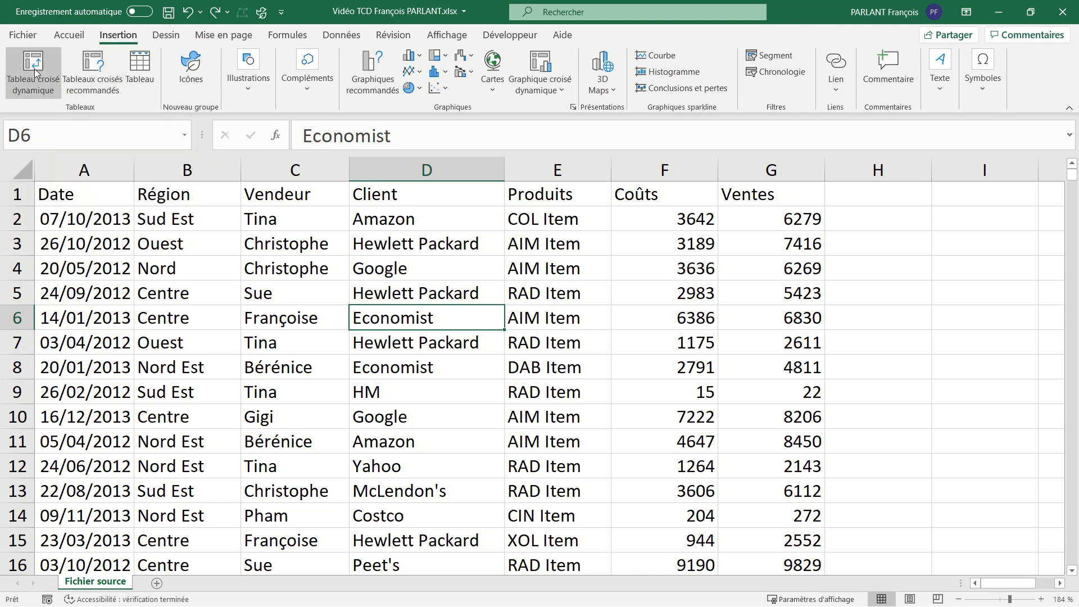
Create a pivot table on a new worksheet from the range A1:G2000 of the Fichier source sheet
key("ctrl+y")
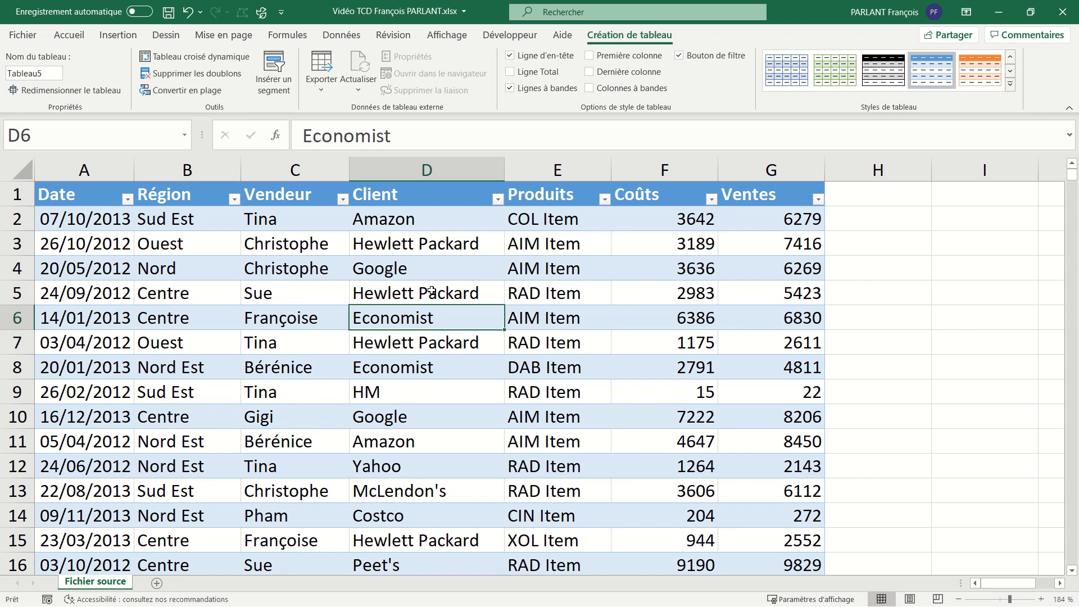
left_click(118, 35)
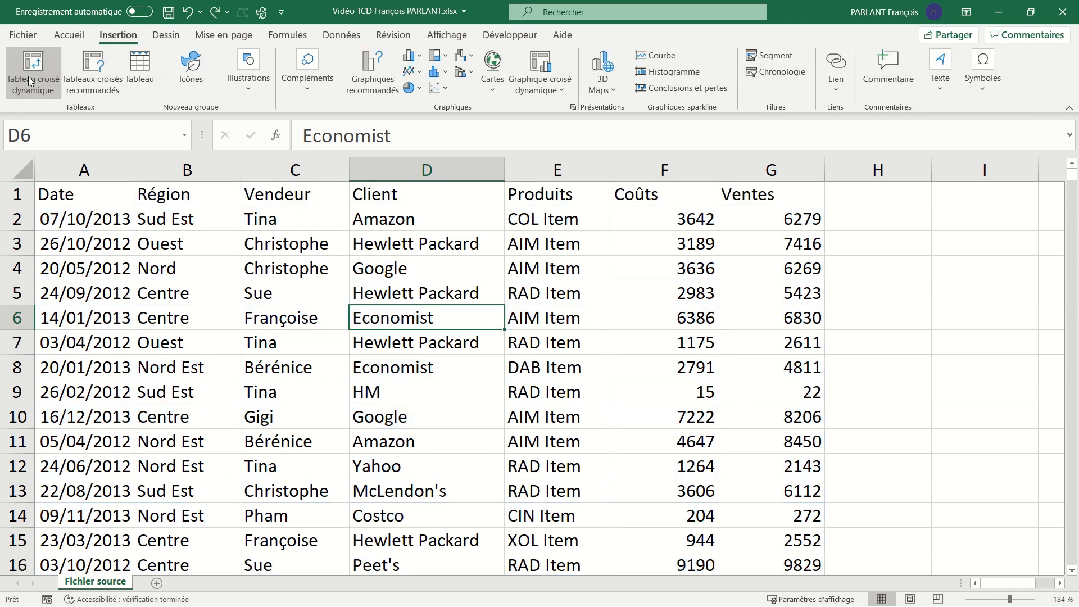
left_click(28, 76)
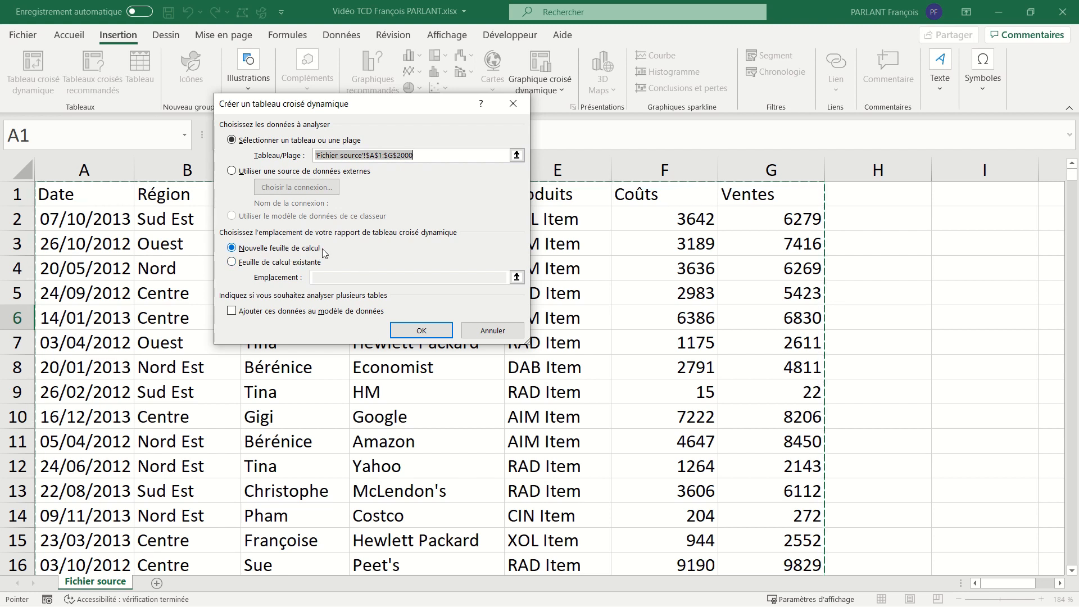
left_click(417, 338)
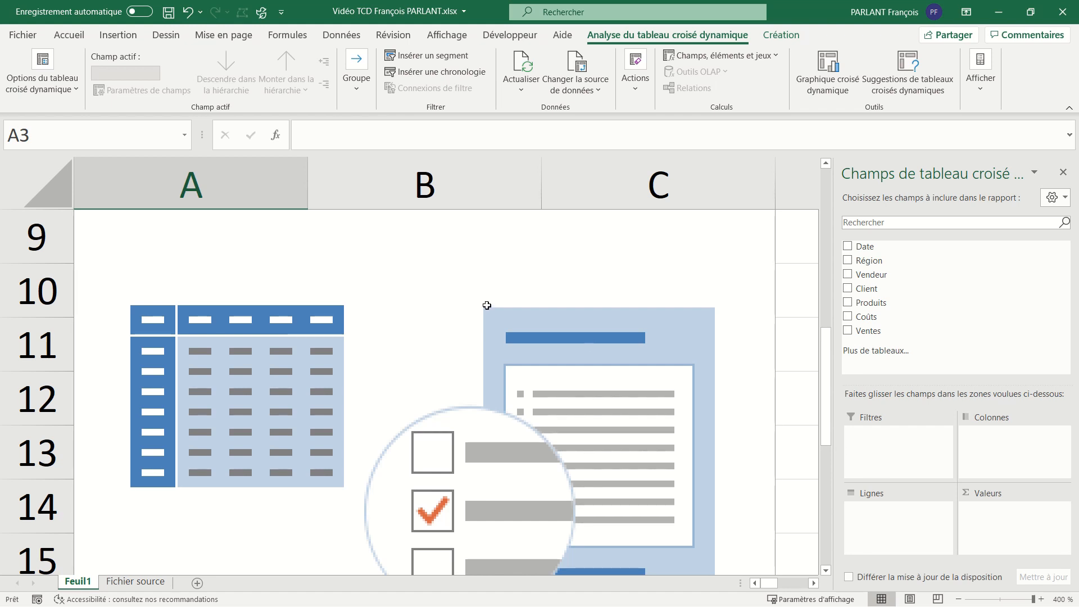
Place Région in the pivot table's rows, trying it in the columns before moving it back, and add Ventes as summed values
scroll(486, 306, "down", 10)
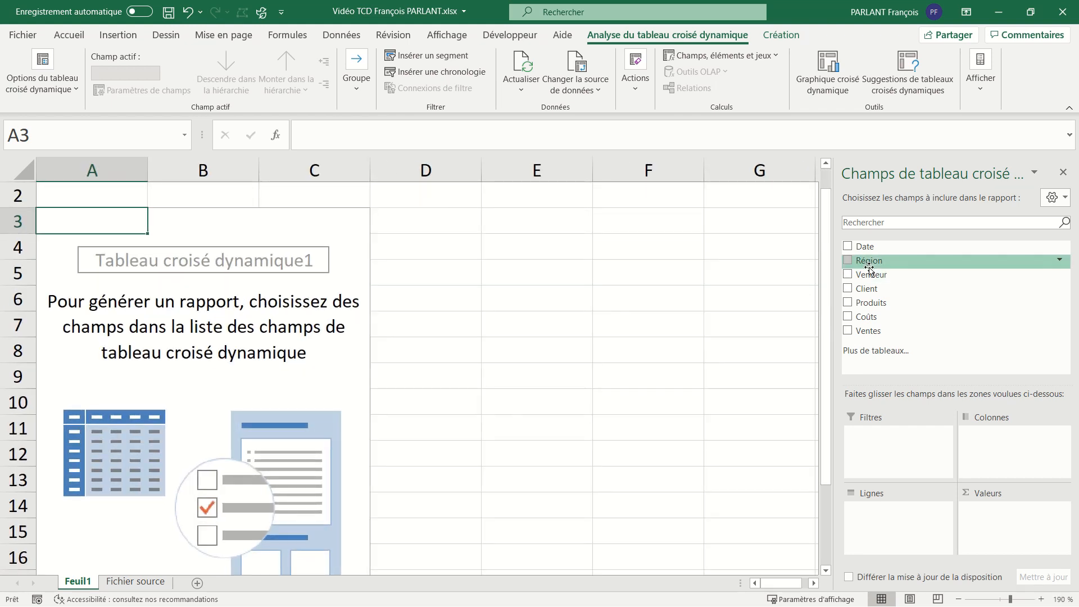
left_click_drag(870, 264, 913, 535)
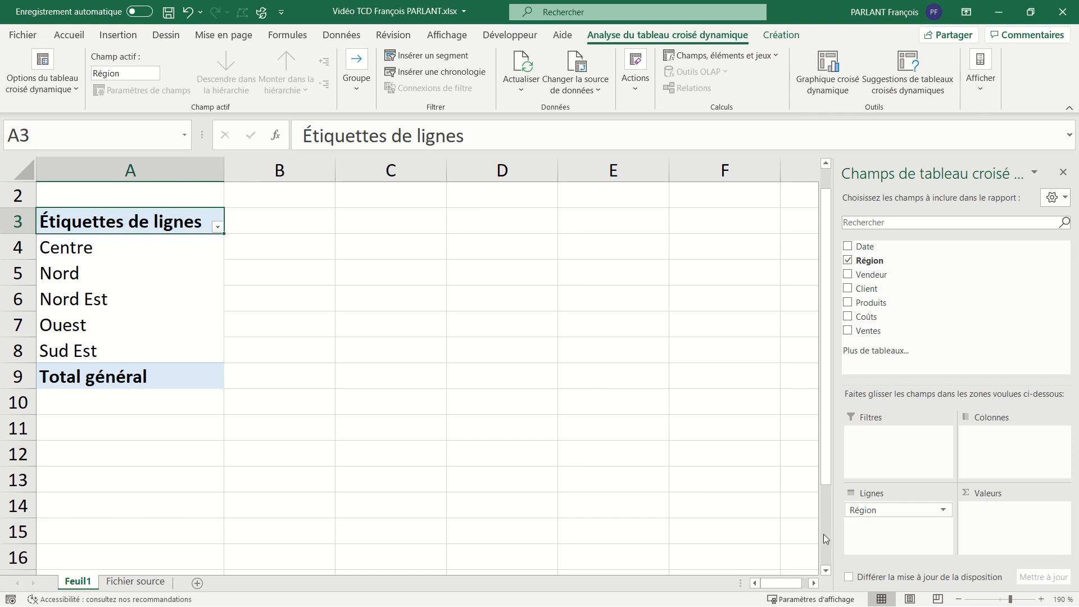
left_click_drag(862, 510, 994, 444)
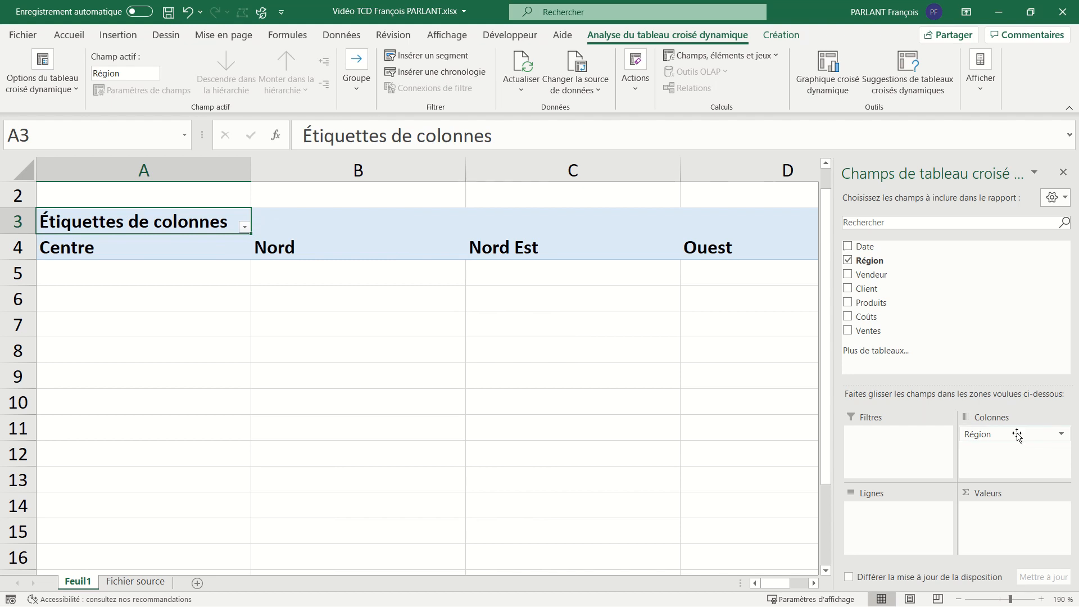
left_click_drag(1017, 435, 908, 522)
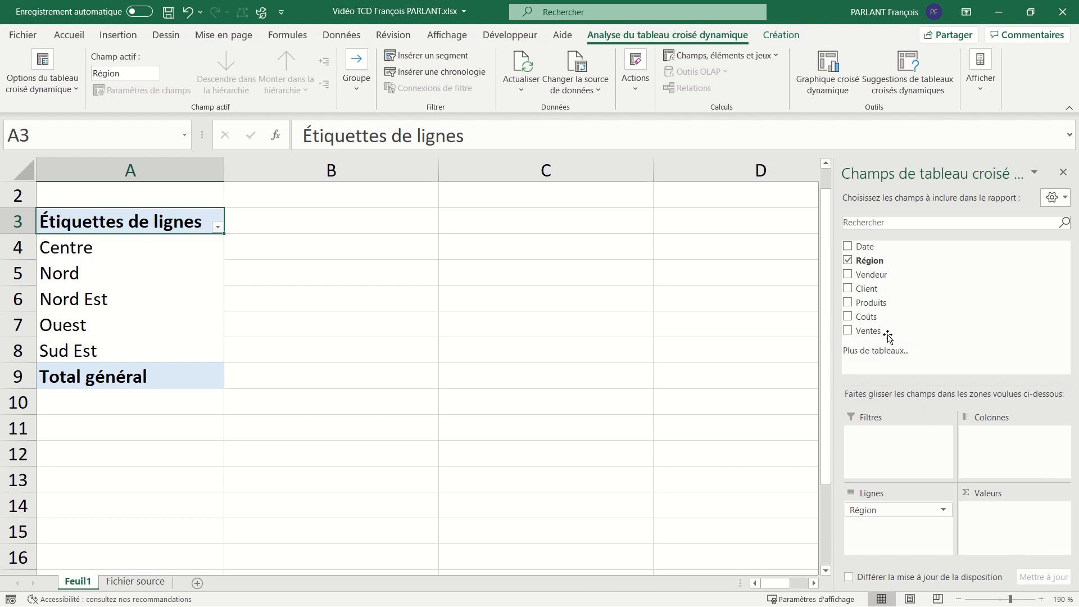
left_click_drag(876, 333, 902, 349)
left_click_drag(1002, 508, 1004, 510)
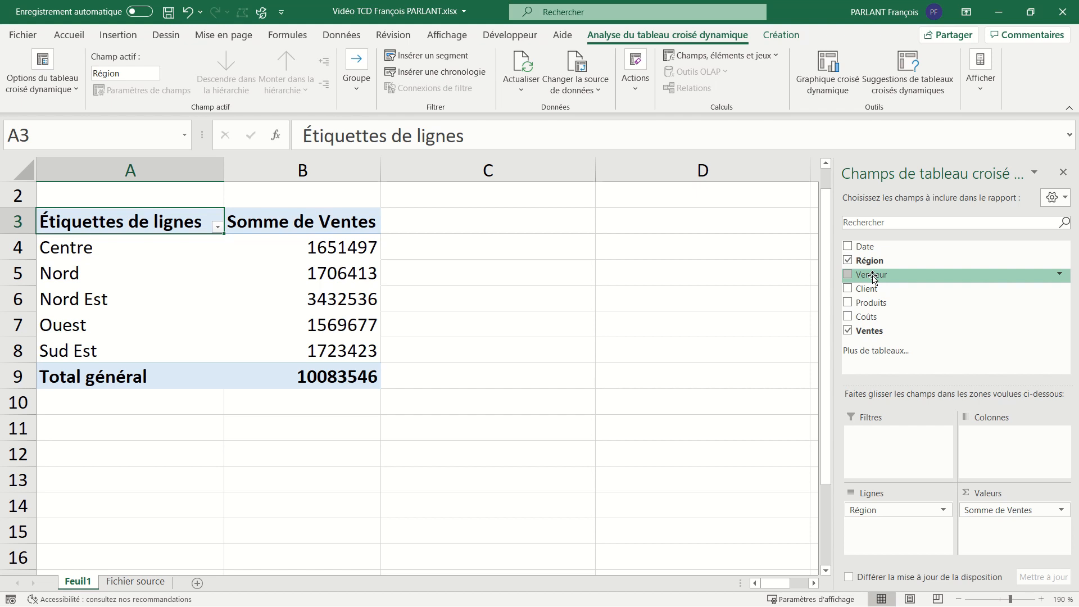
Add Vendeur to the pivot table's rows and order the fields so that Vendeur is nested under Région
left_click_drag(873, 278, 915, 514)
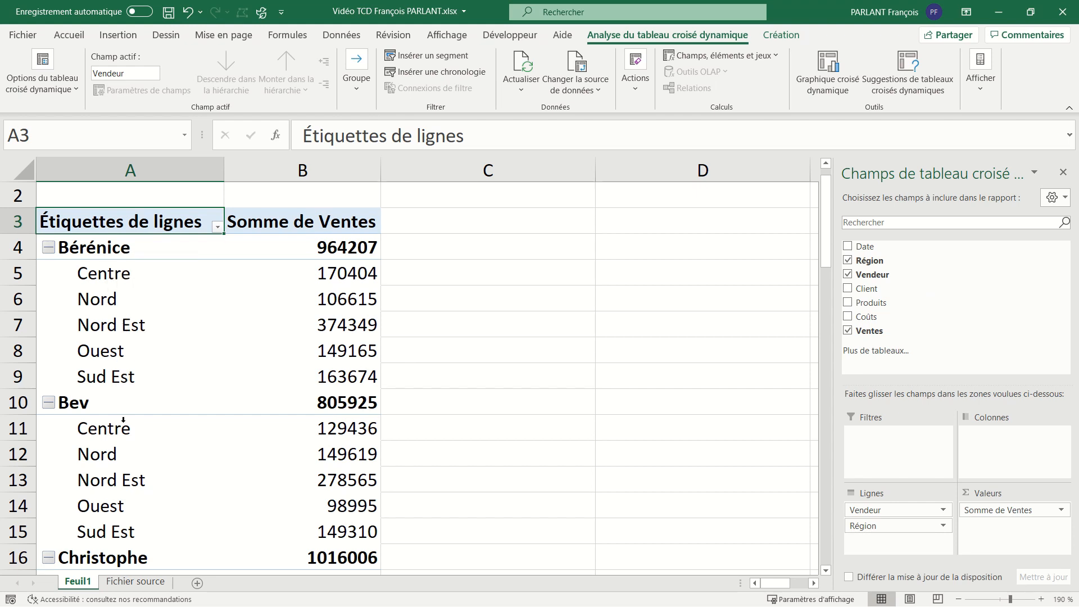
left_click(885, 530)
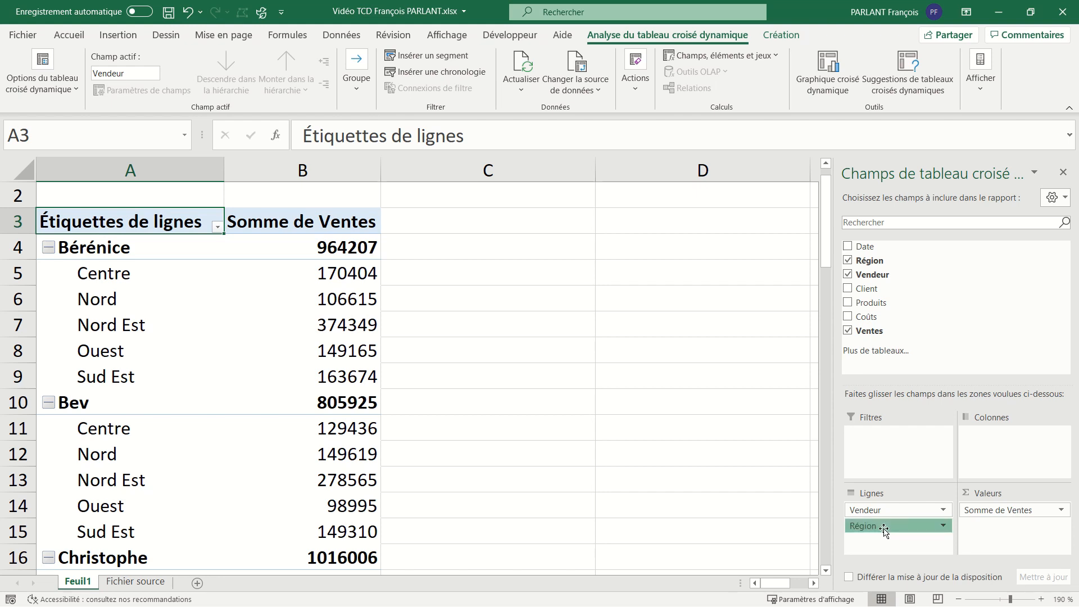
left_click_drag(883, 526, 887, 509)
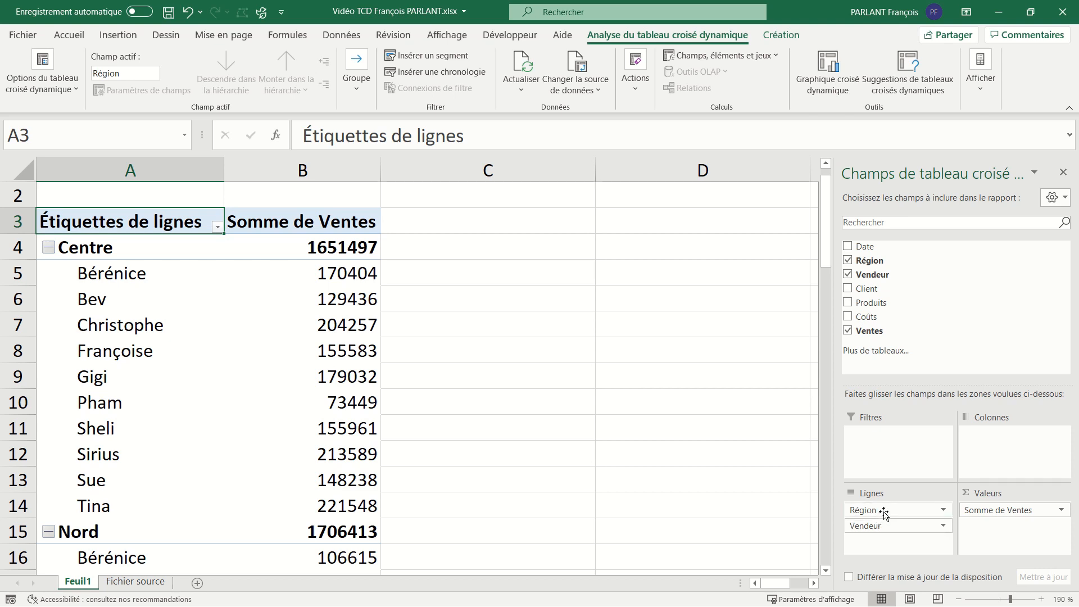
Move Région from the rows to the columns to cross Vendeur with Région
left_click_drag(884, 513, 998, 438)
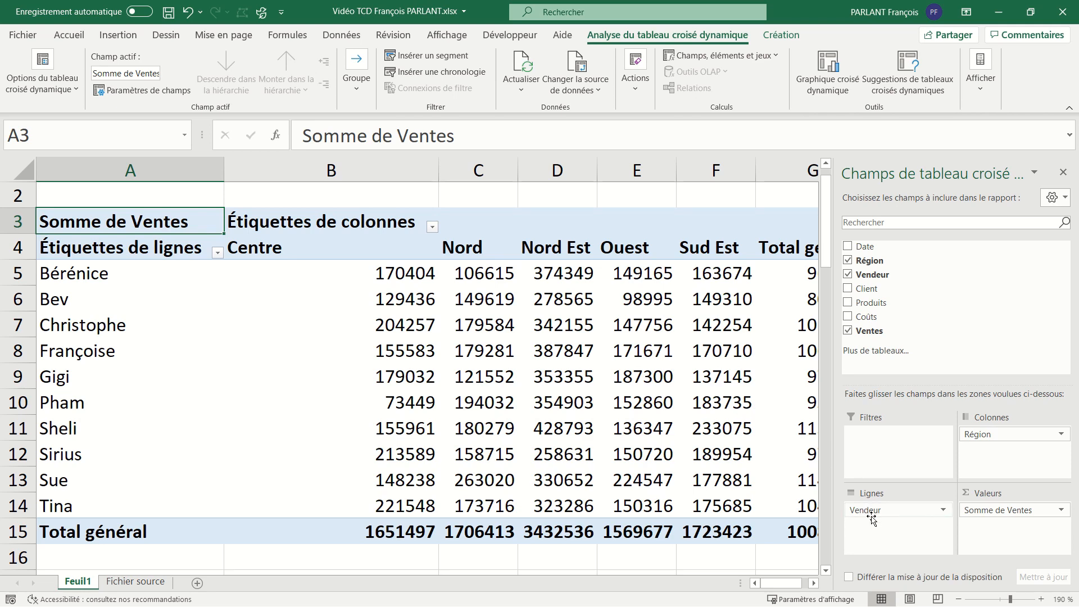
scroll(506, 427, "down", 3)
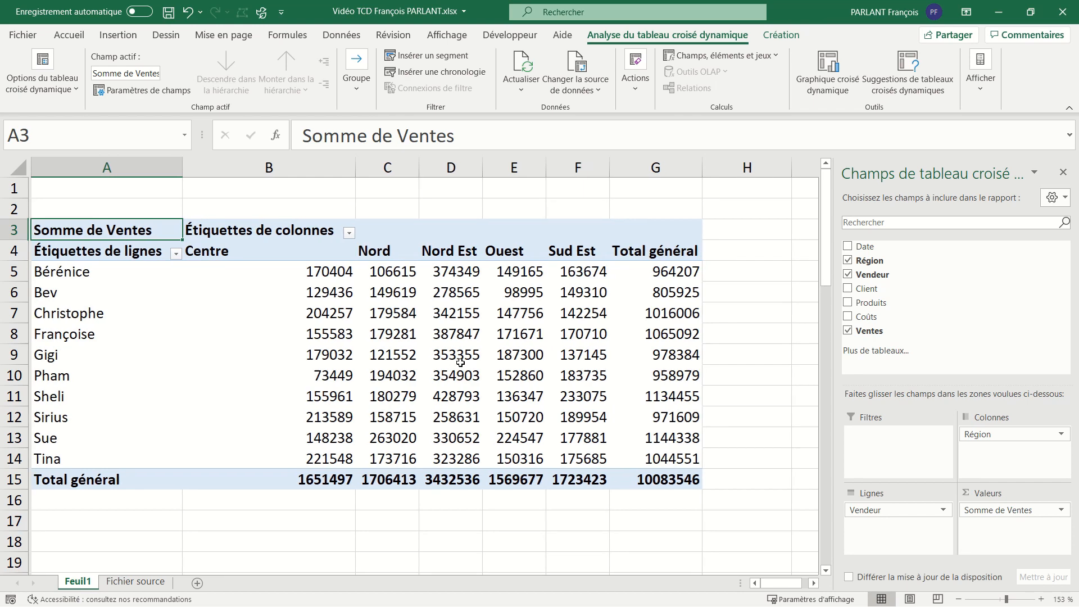
mouse_move(477, 309)
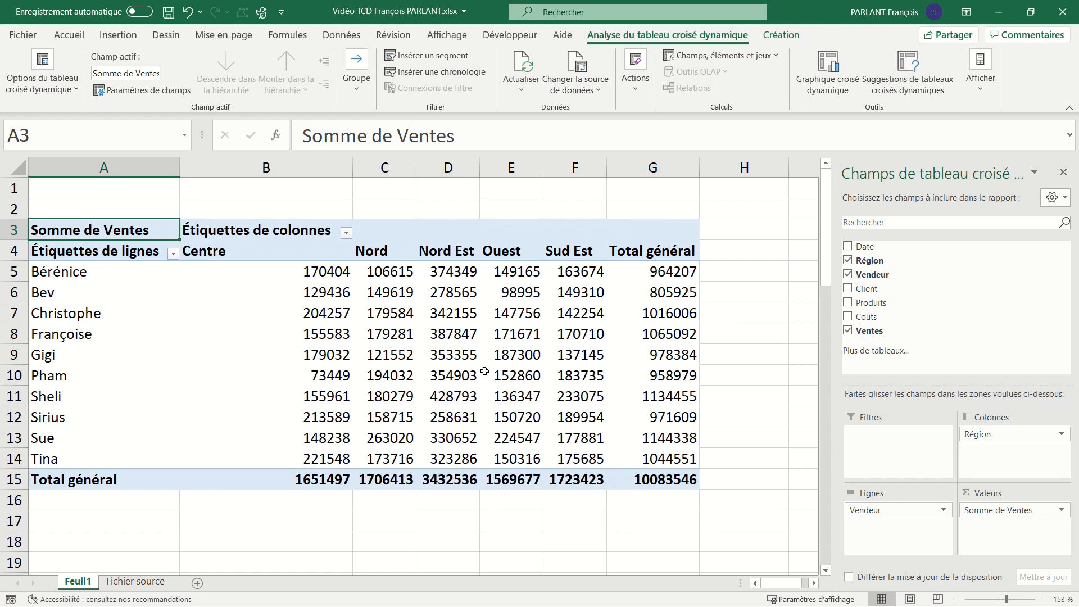
mouse_move(485, 372)
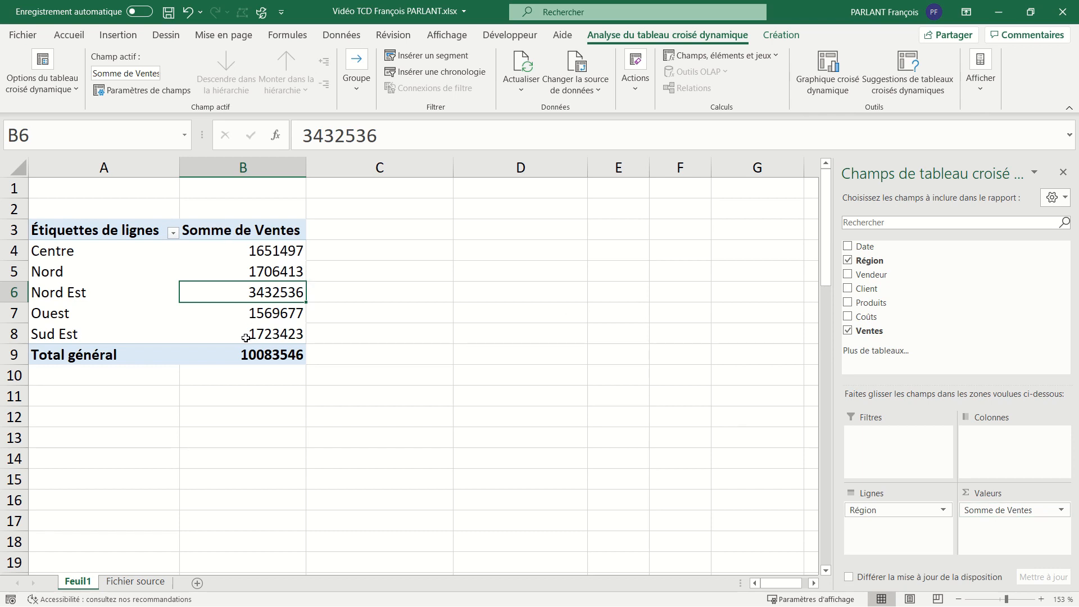
Add Ventes a second time to the pivot table's values and summarize this new column by average (Moyenne)
mouse_move(250, 288)
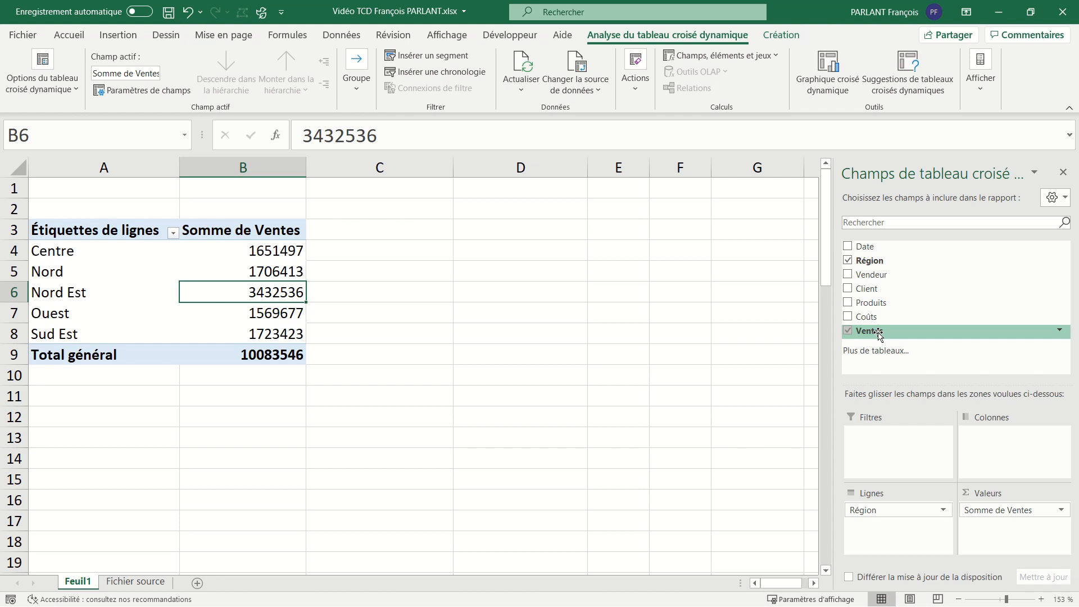
left_click_drag(879, 334, 1005, 526)
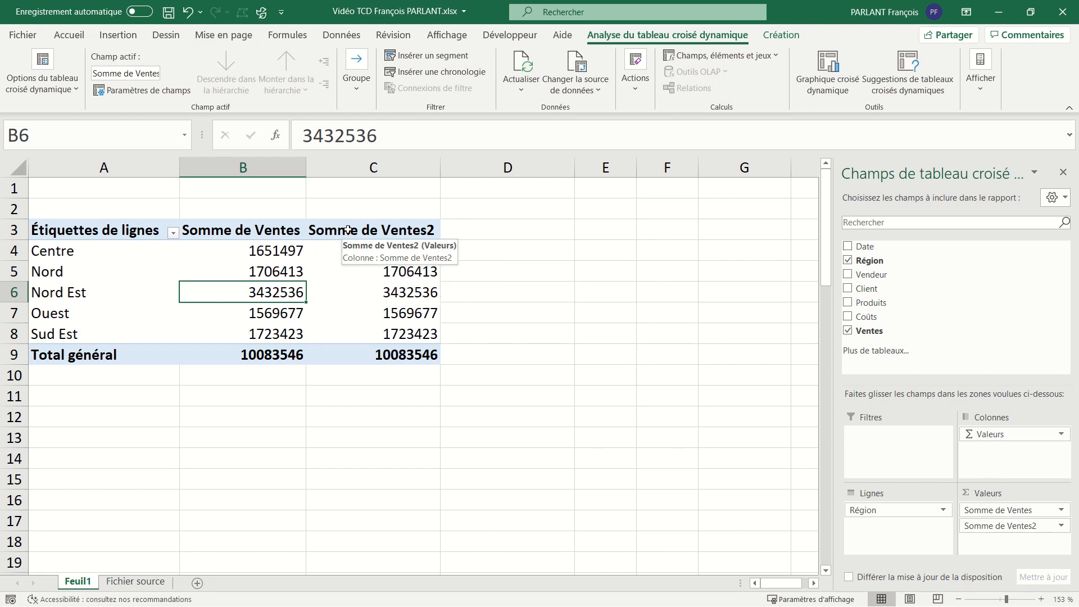
right_click(367, 232)
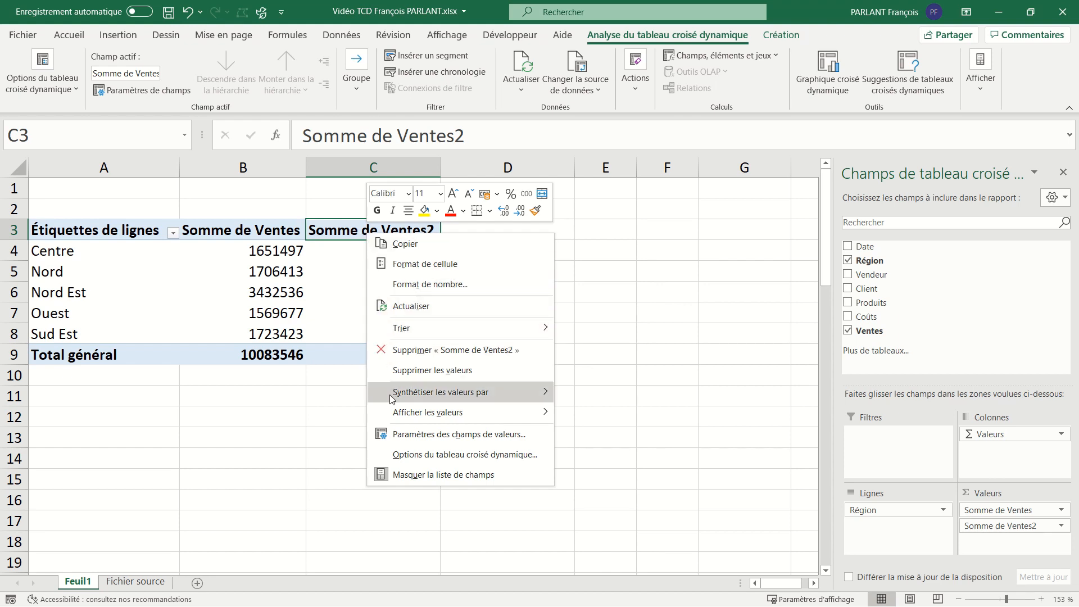
mouse_move(391, 398)
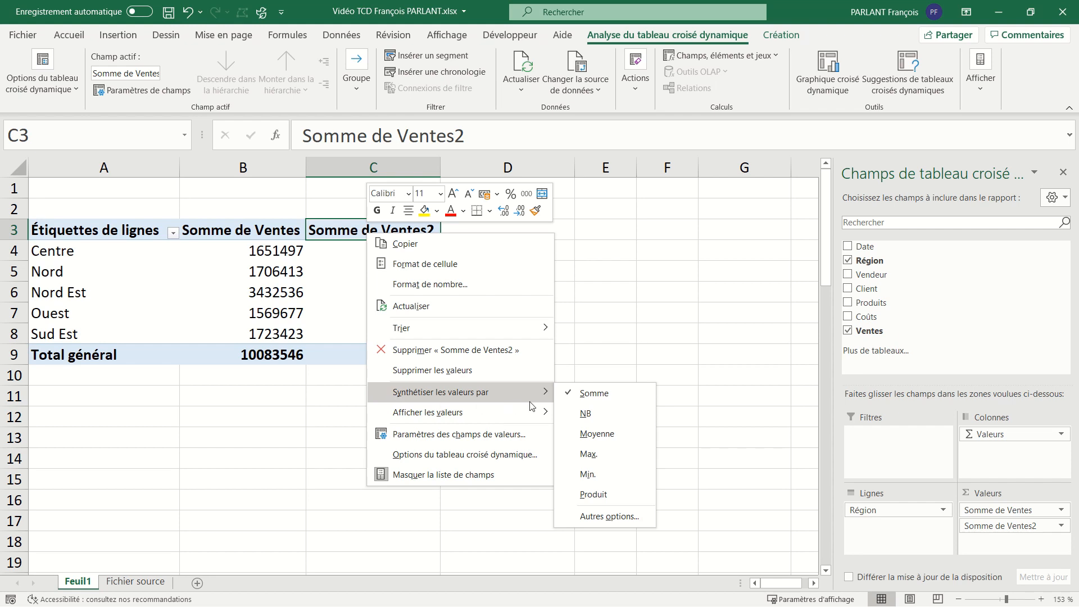
left_click(601, 436)
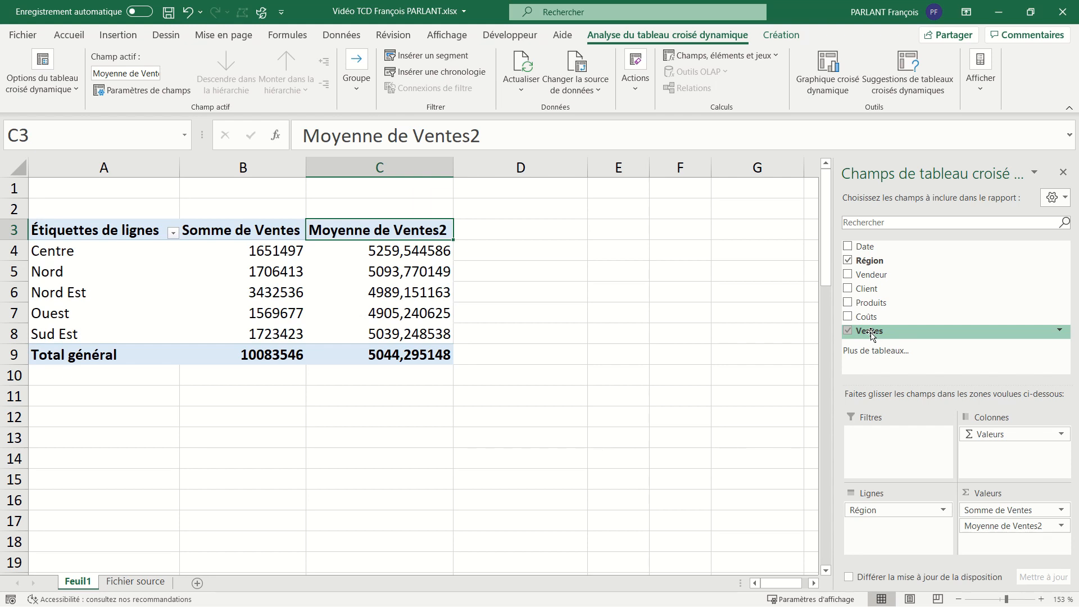
Add a third Ventes column to the pivot table's values and summarize it by count (NB)
left_click_drag(870, 333, 997, 541)
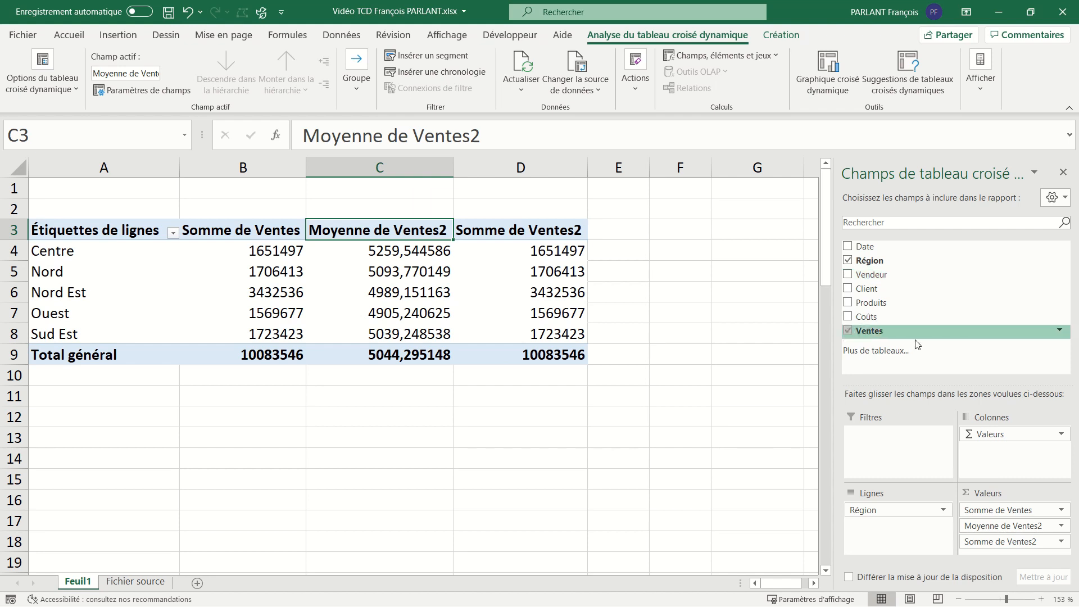
right_click(518, 231)
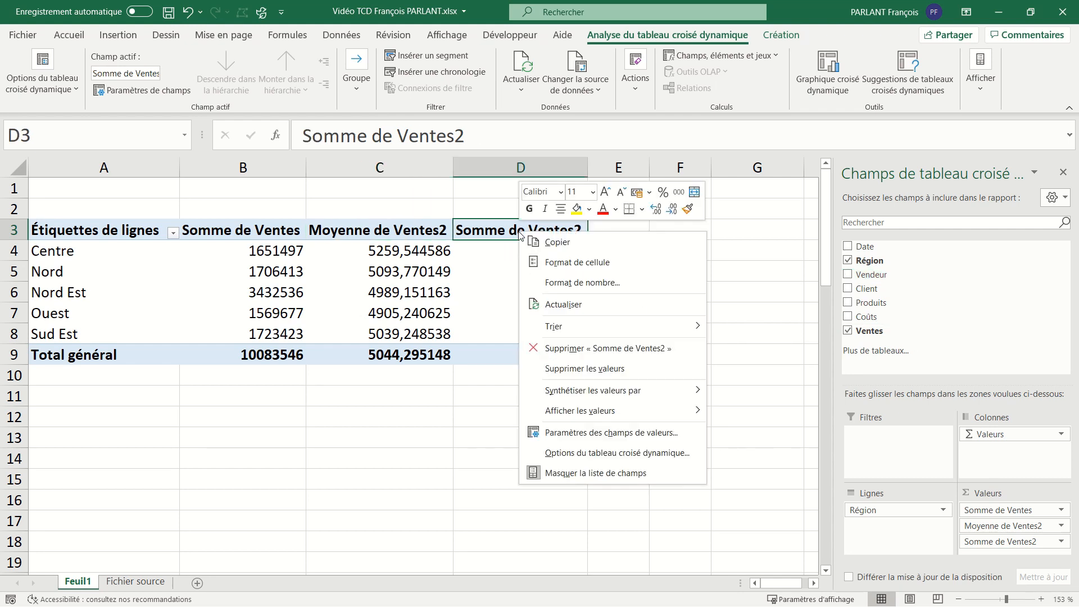
mouse_move(571, 389)
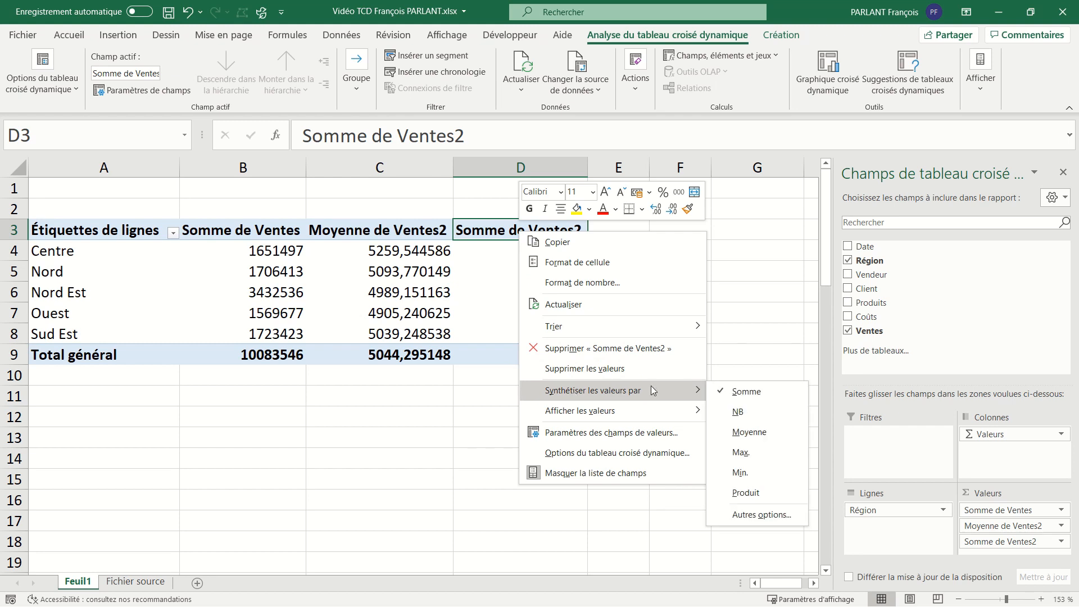
left_click(736, 411)
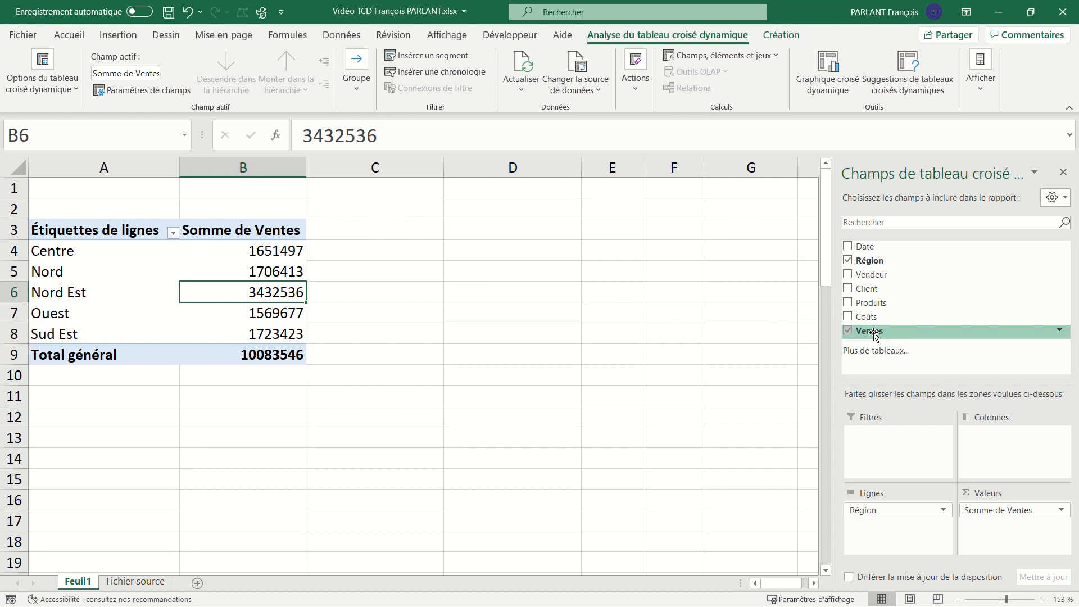
Add another Ventes column to the pivot table's values and show it as a percentage of the grand total (% du total général)
left_click_drag(874, 334, 993, 533)
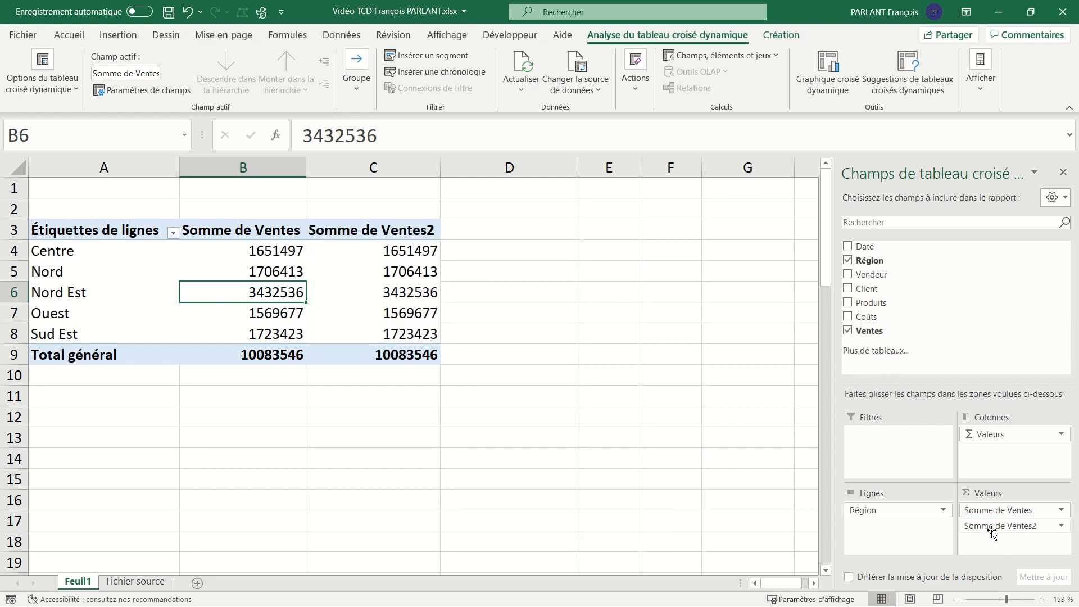
right_click(370, 232)
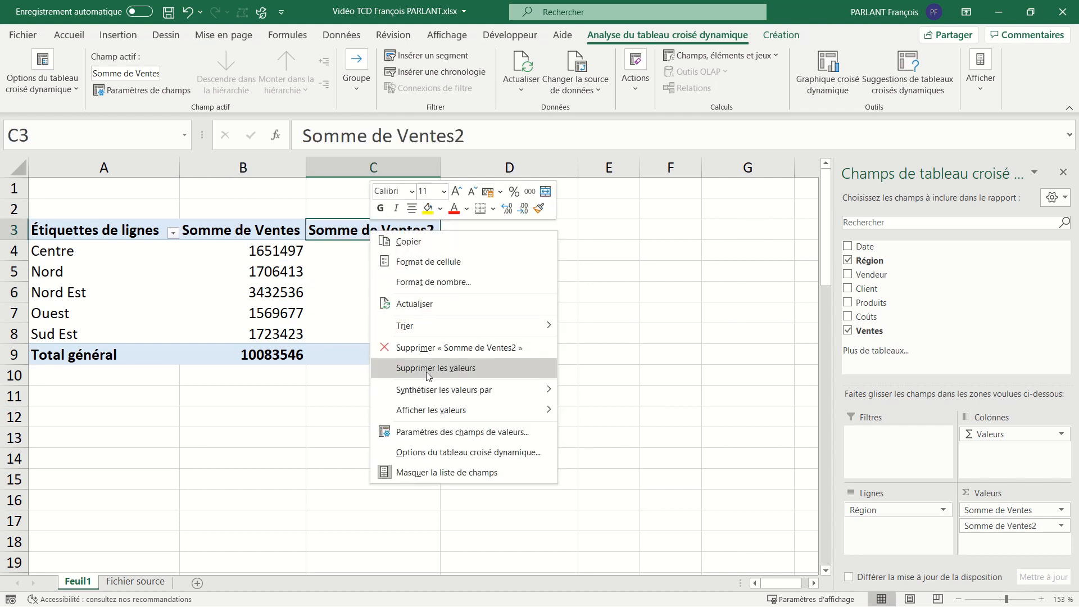
mouse_move(429, 388)
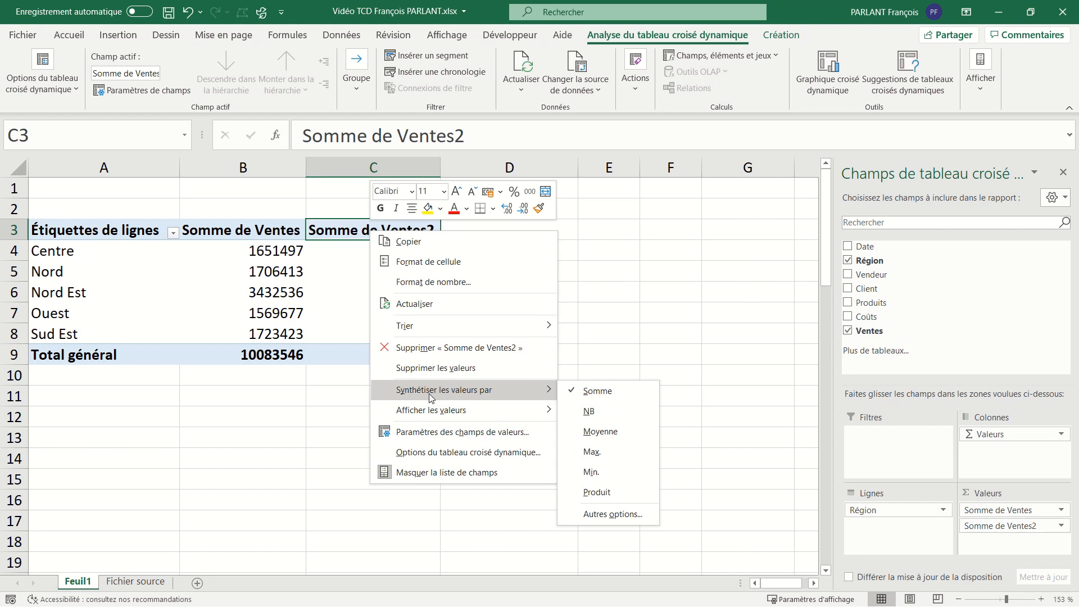
mouse_move(431, 411)
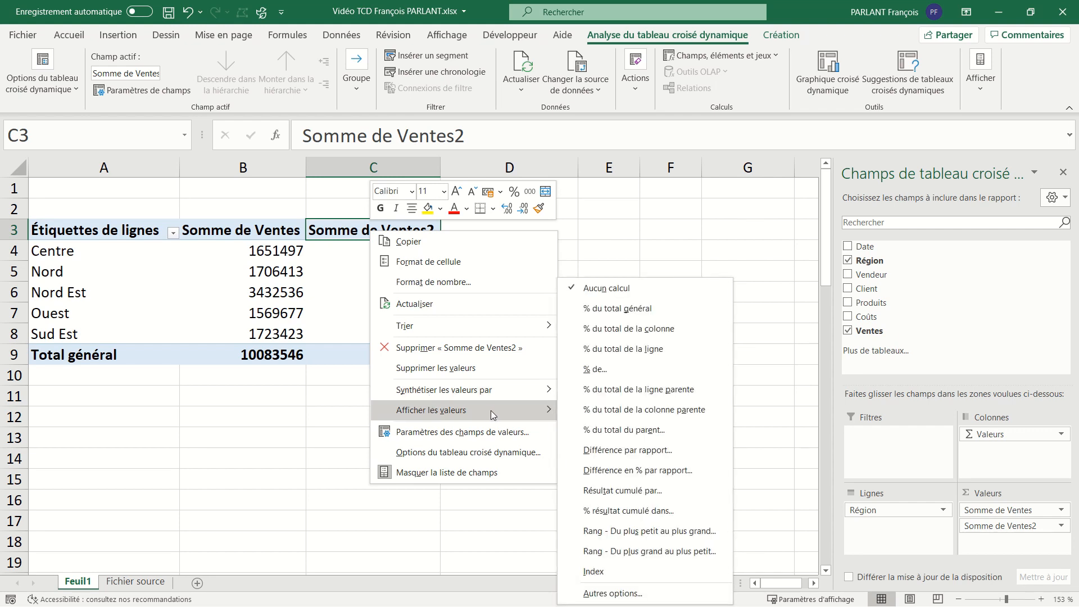
left_click(626, 313)
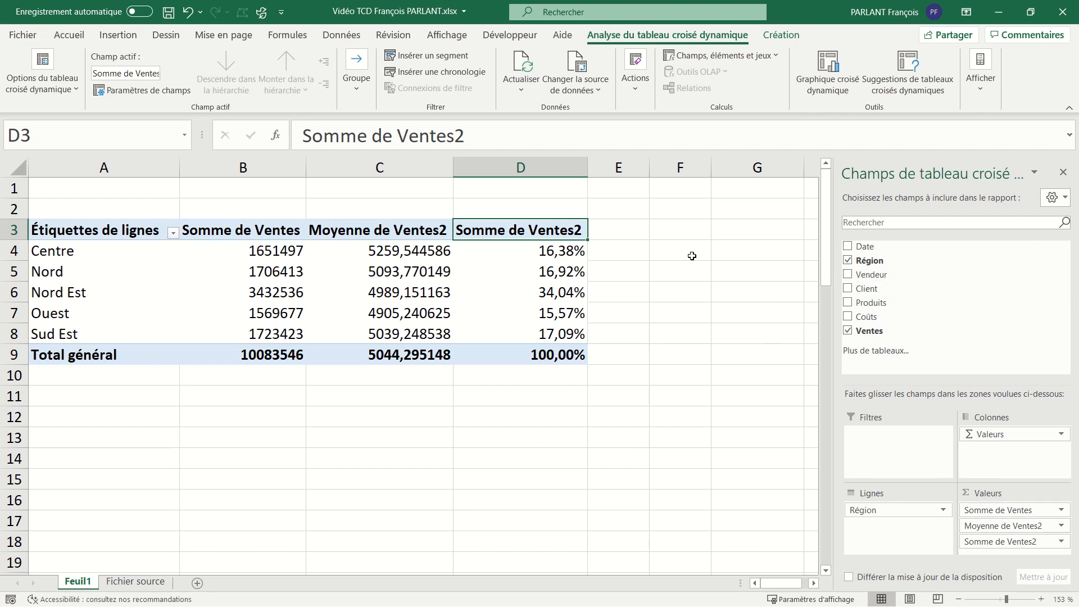
Select cells outside and inside the pivot table to test the field list's display, and close the field list
left_click(661, 223)
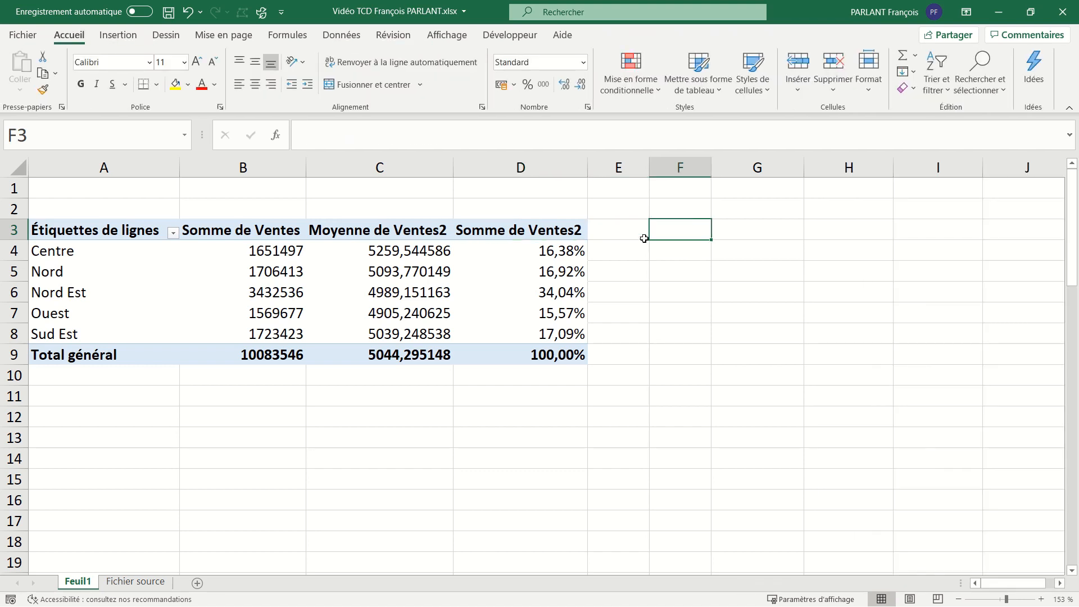
left_click(540, 294)
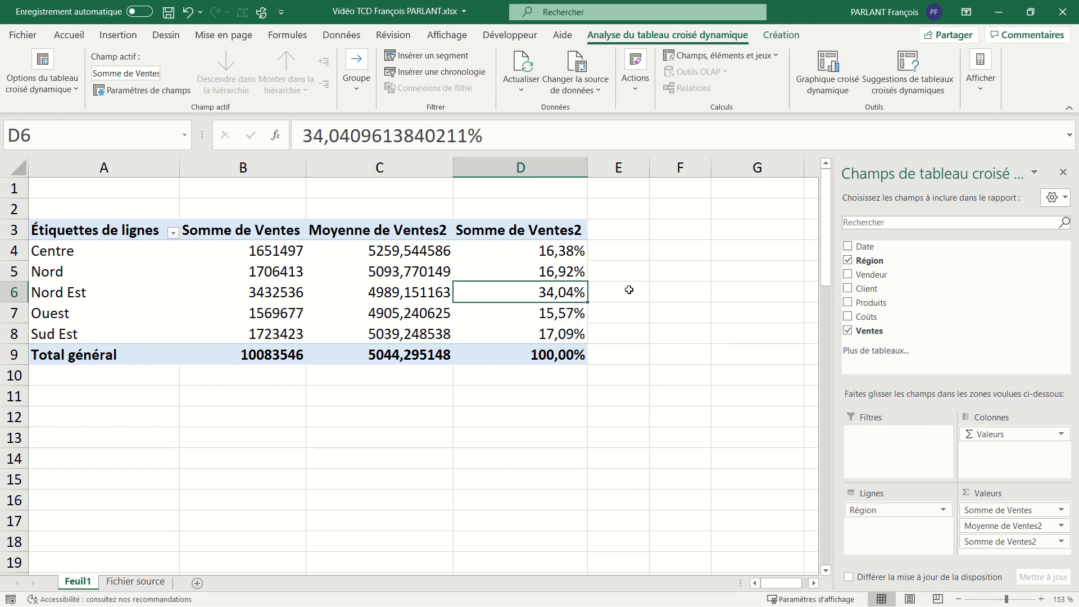
left_click(1064, 177)
left_click(725, 290)
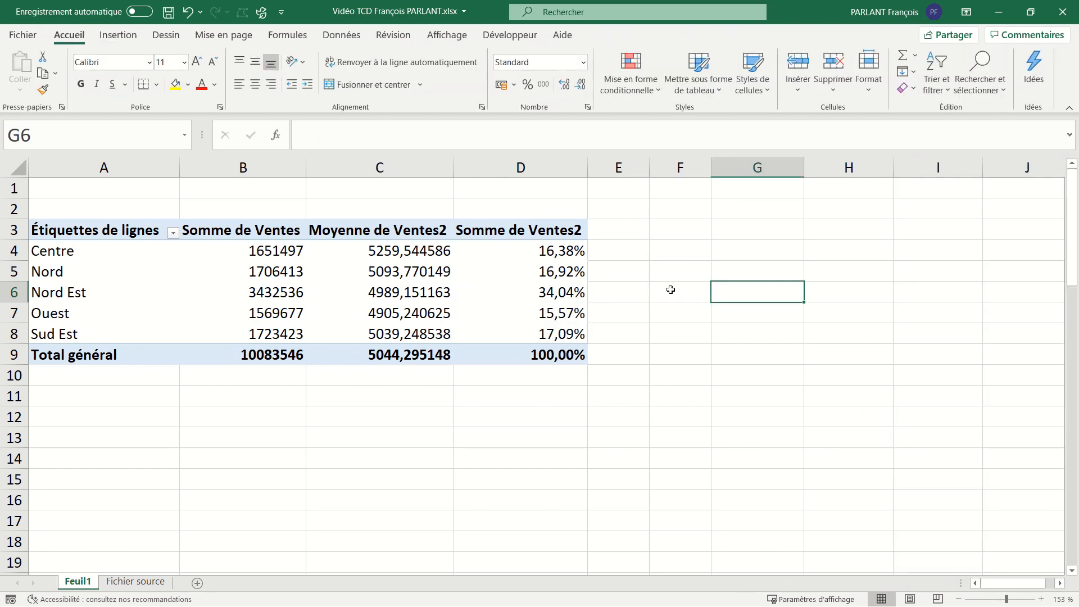
Select a percentage cell inside the pivot table, show its field list again, and toggle the list's display
left_click(509, 293)
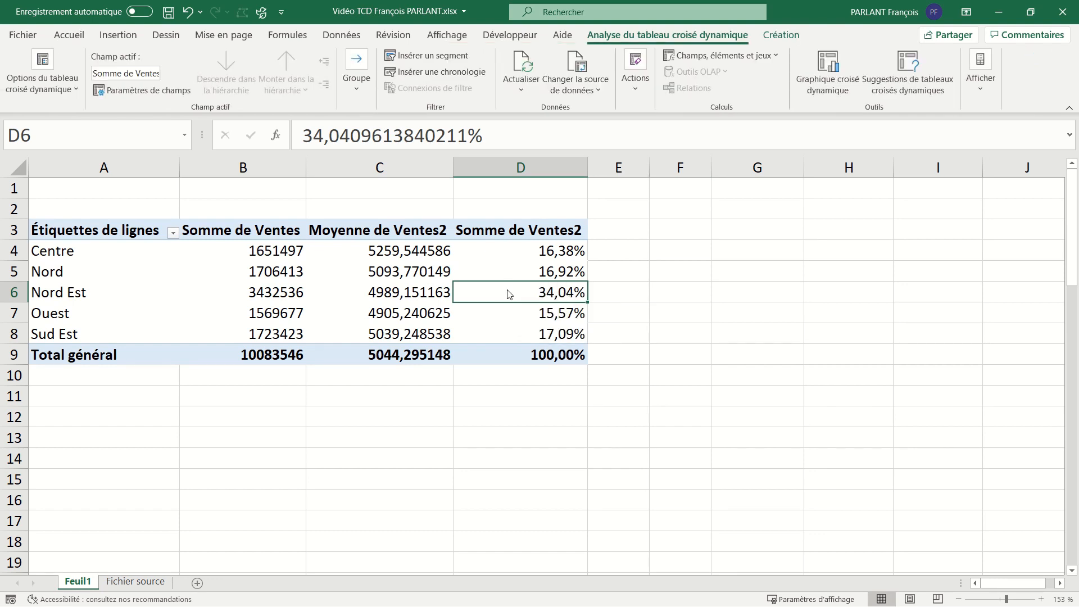
right_click(509, 292)
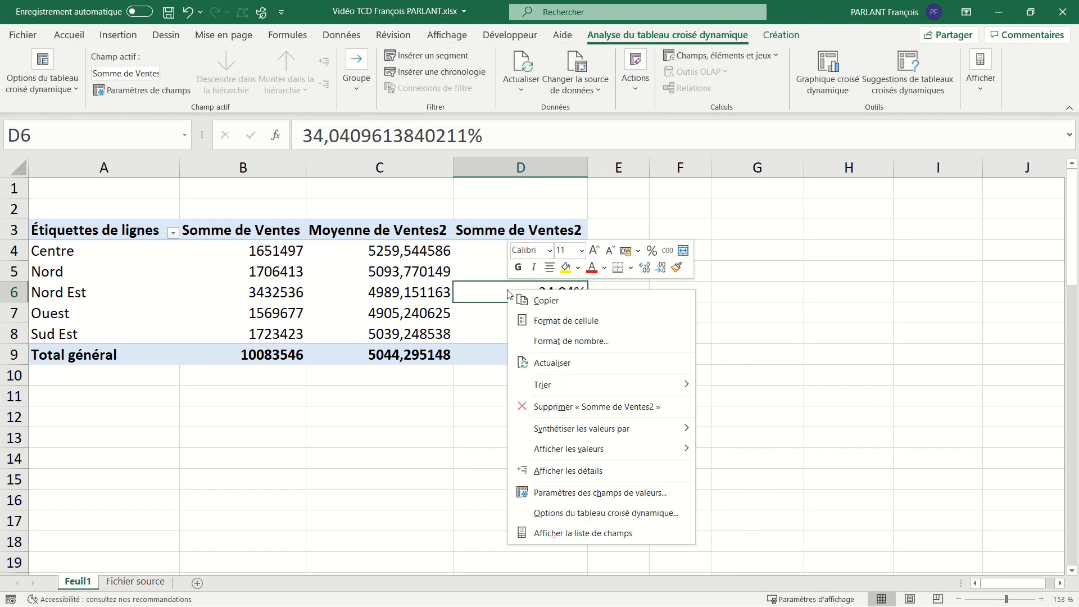
left_click(538, 532)
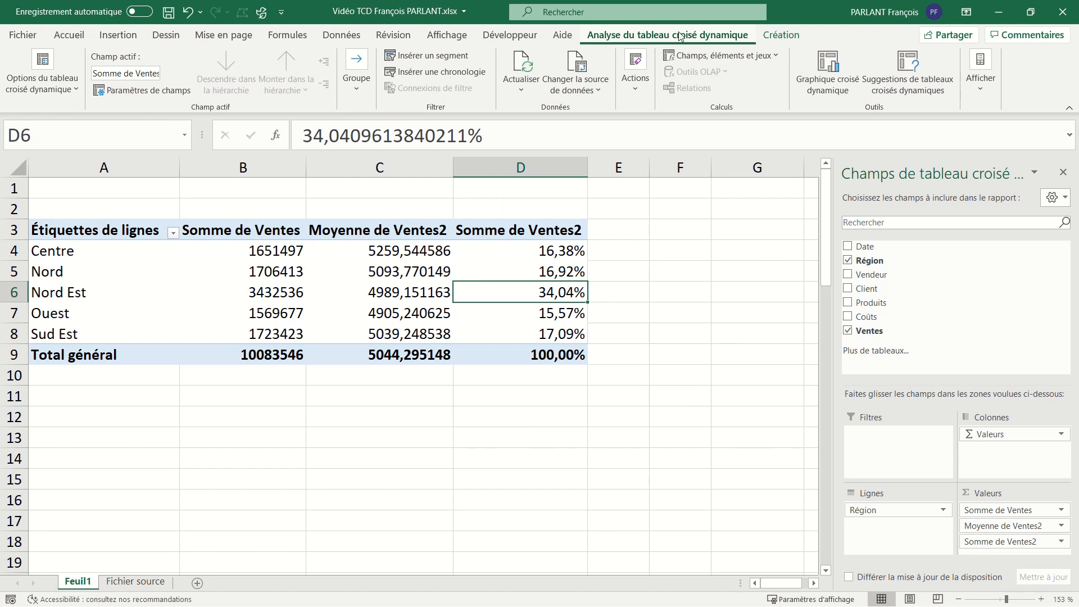
left_click(978, 79)
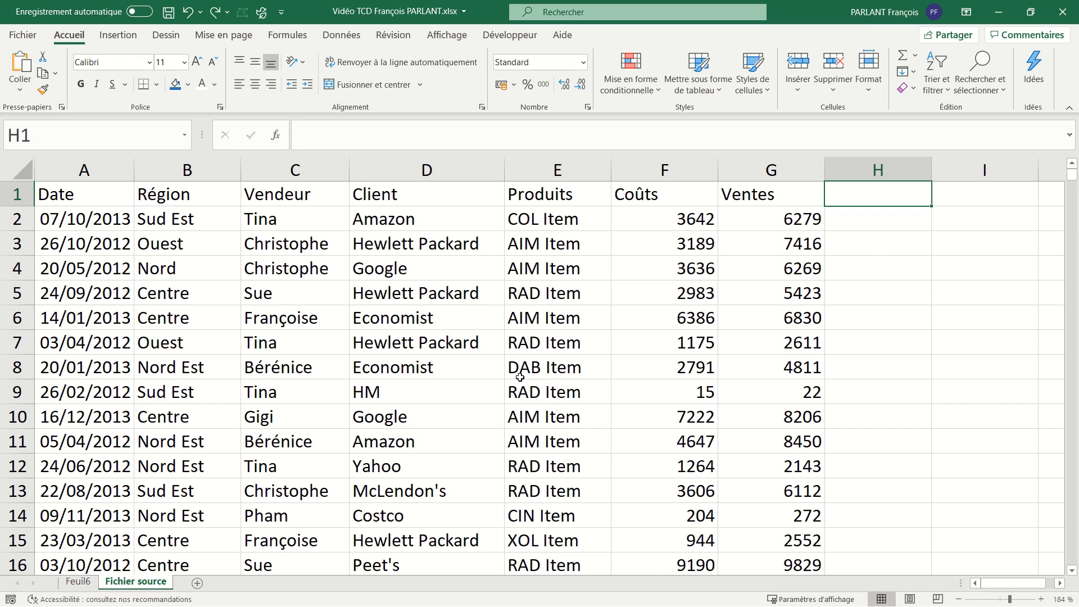
Add the header Marge in H1 of the source data and enter the formula =G2-F2 in H2
type("Marge")
key("Return")
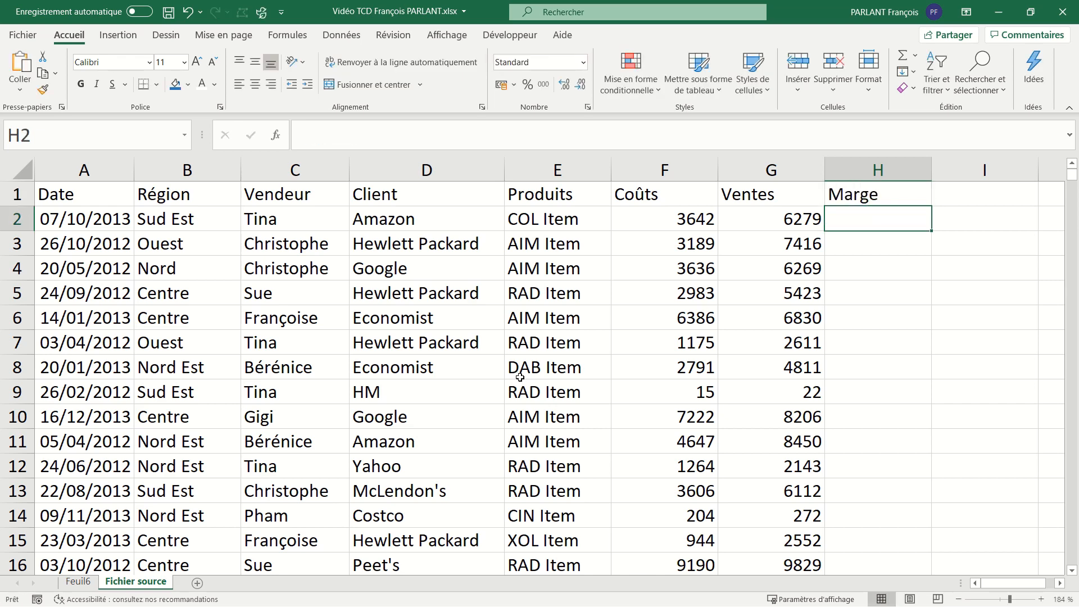
type("=")
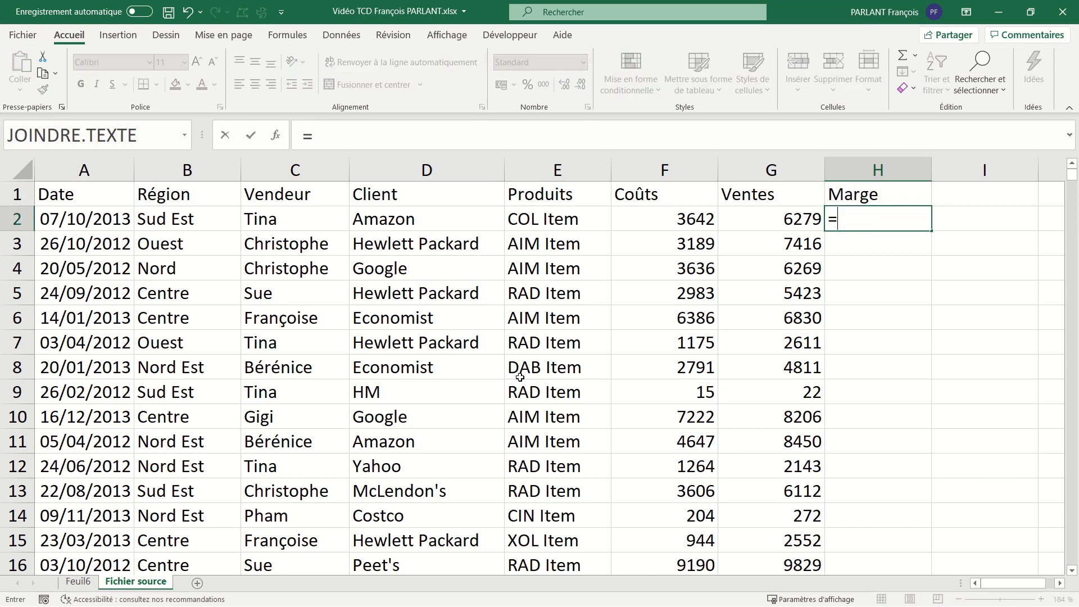
left_click(743, 225)
type("-")
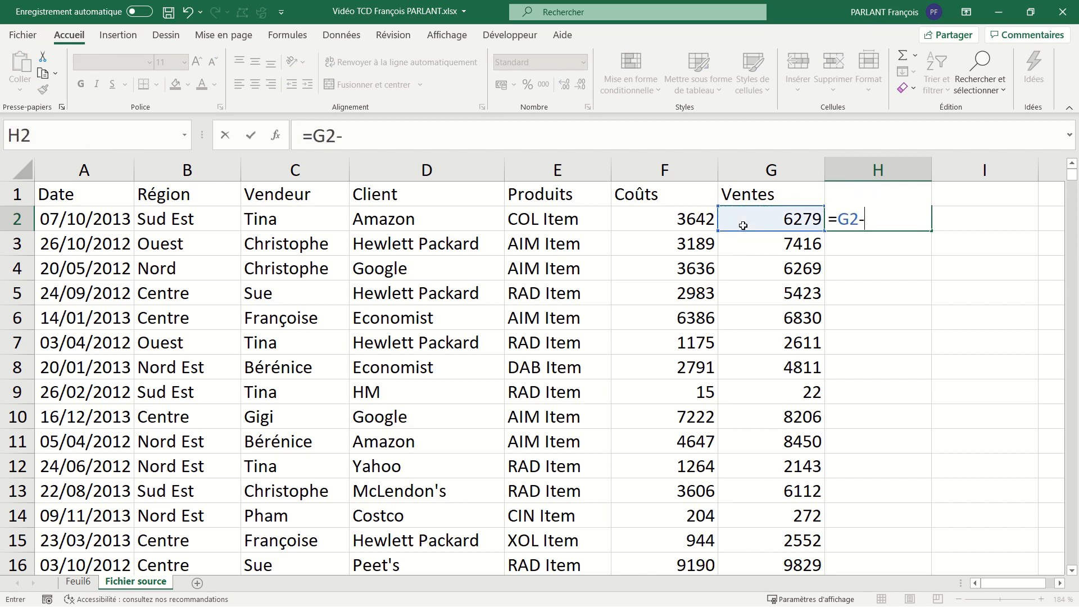
left_click(707, 219)
key("Return")
Fill the margin formula from H2 down the whole Marge column and check the copied formulas
left_click(891, 218)
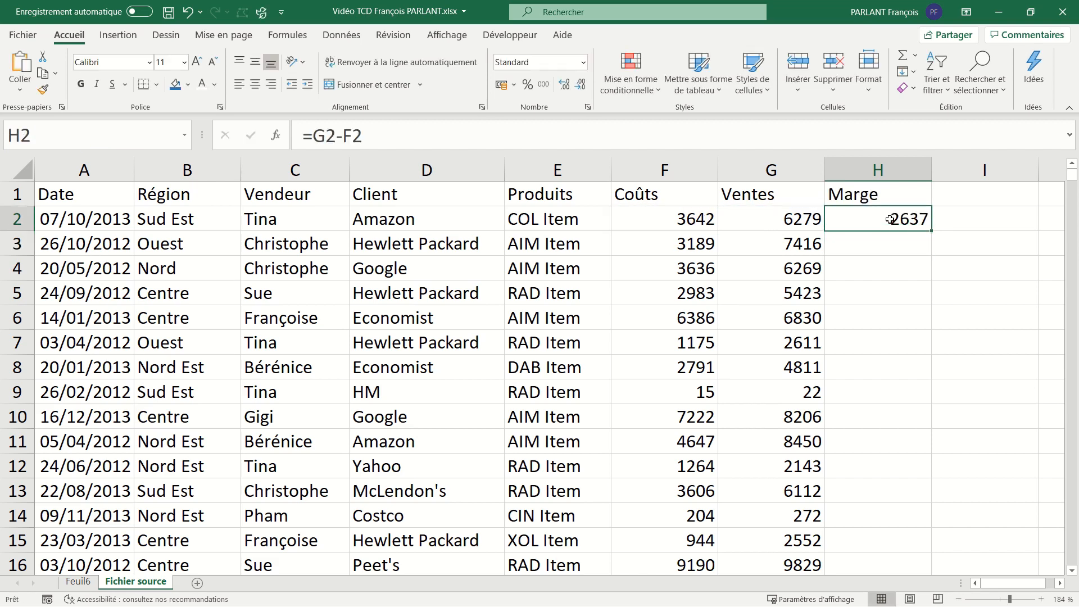
double_click(930, 231)
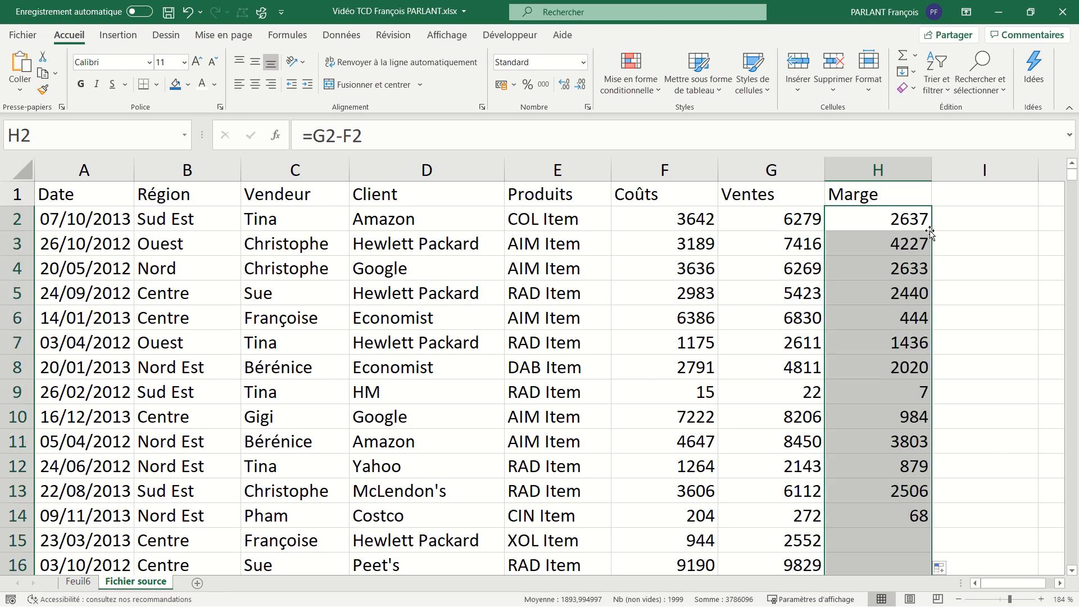
left_click(883, 264)
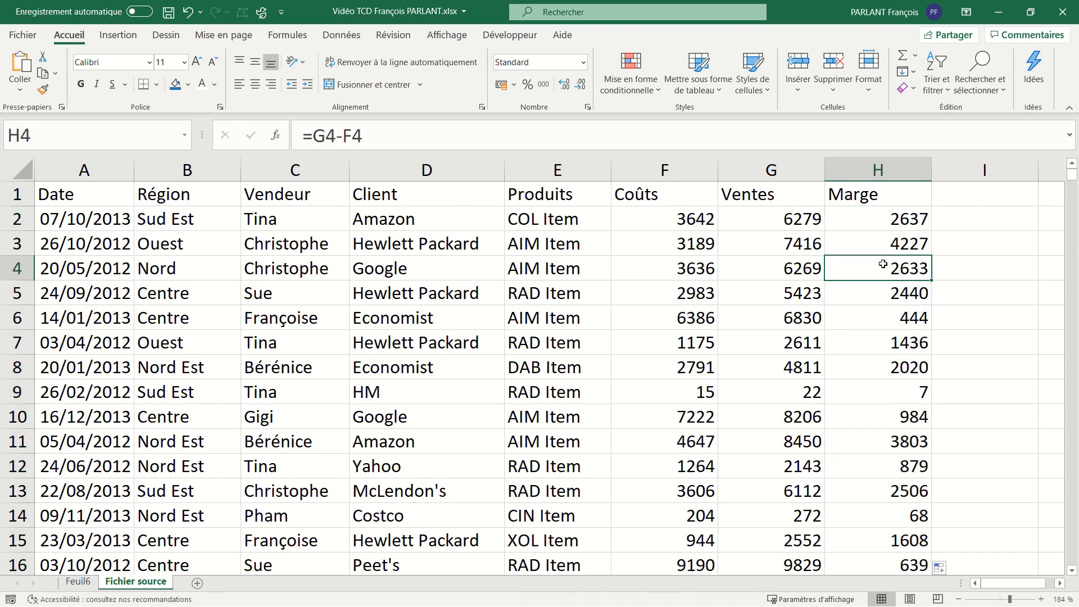
left_click(875, 227)
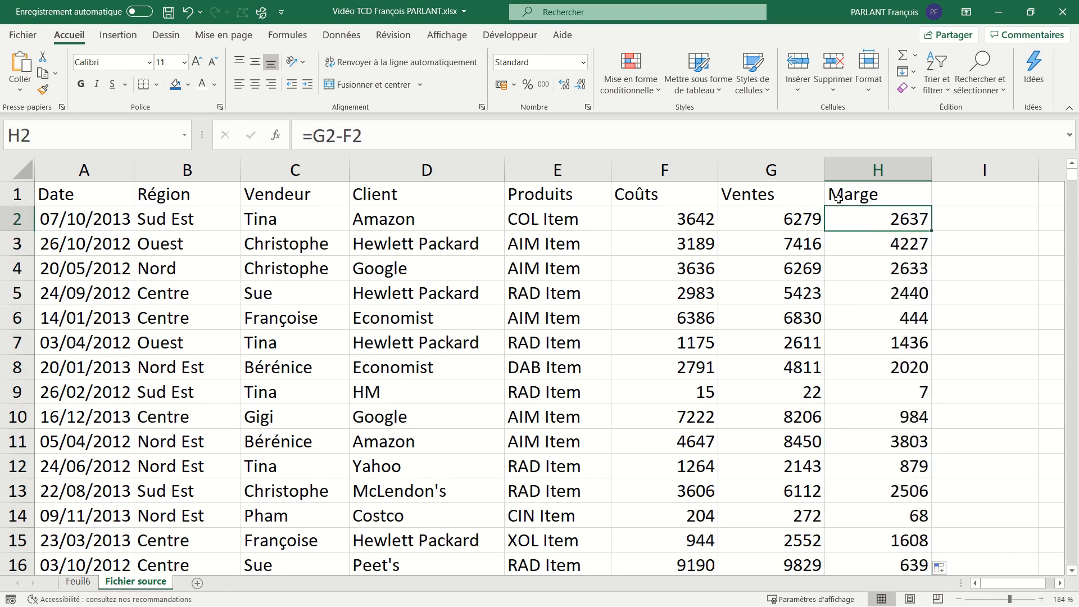
Go to the pivot table on sheet Feuil6 and refresh all the workbook's data
left_click(90, 582)
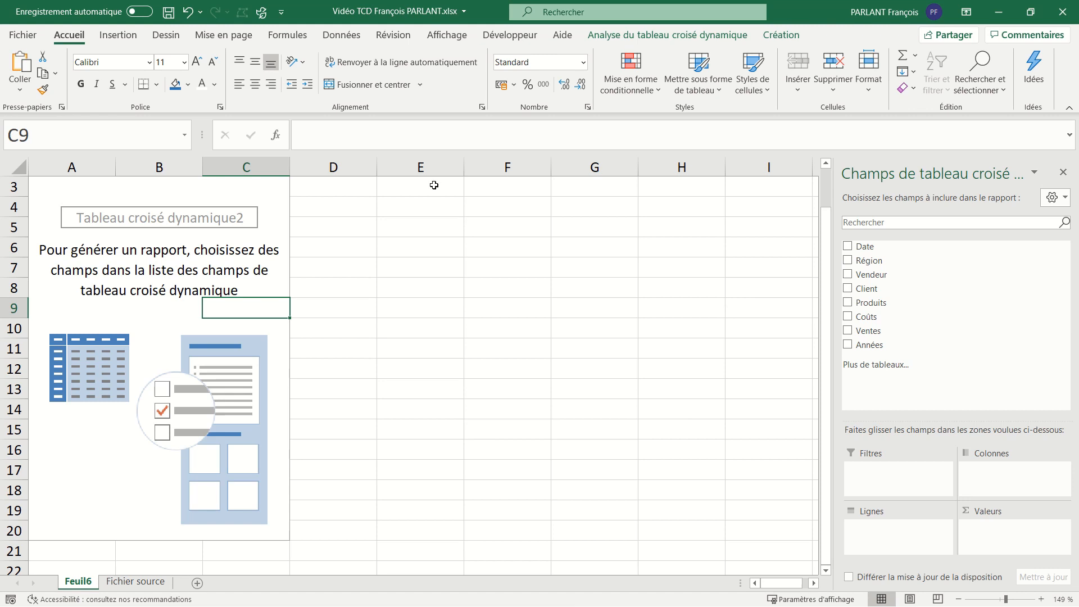
left_click(351, 42)
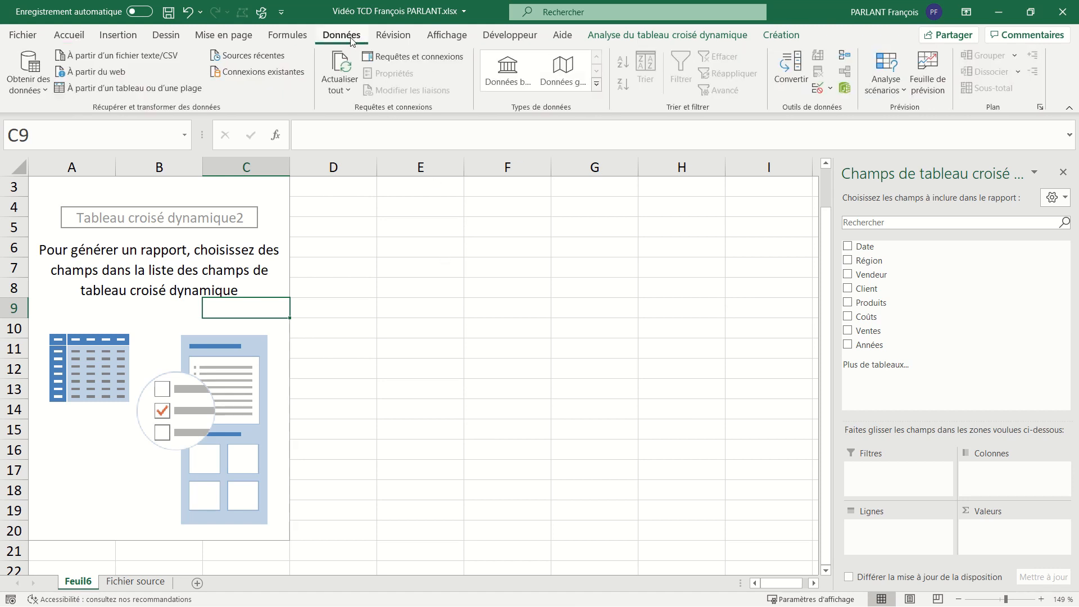
left_click(348, 90)
left_click(350, 113)
Change the pivot table's source range to 'Fichier source'!$A$1:$H$2000 to include the Marge column
left_click(729, 39)
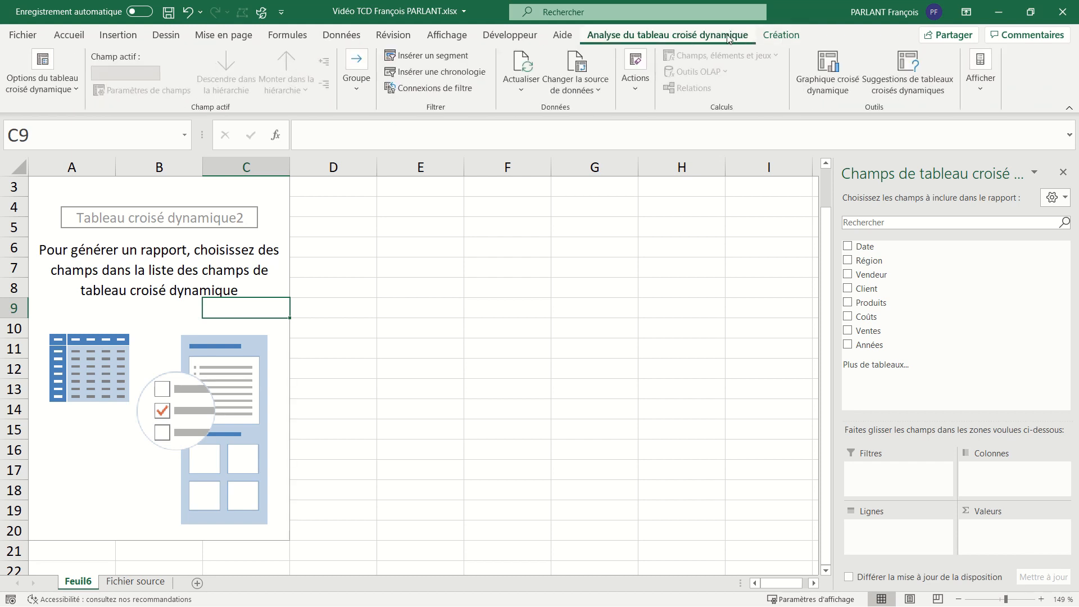
left_click(578, 86)
left_click(581, 111)
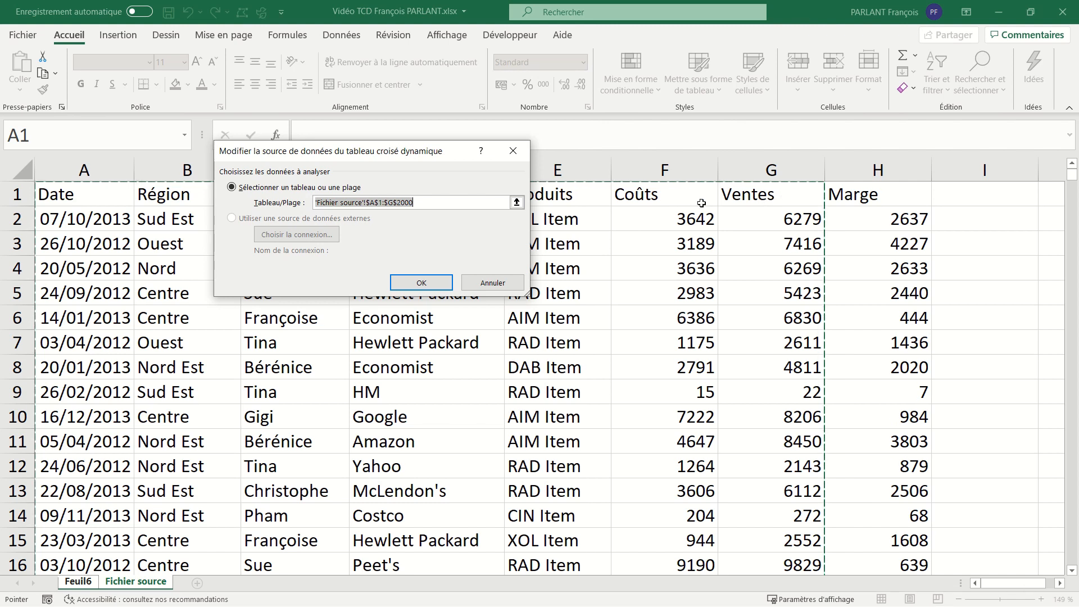
left_click(394, 204)
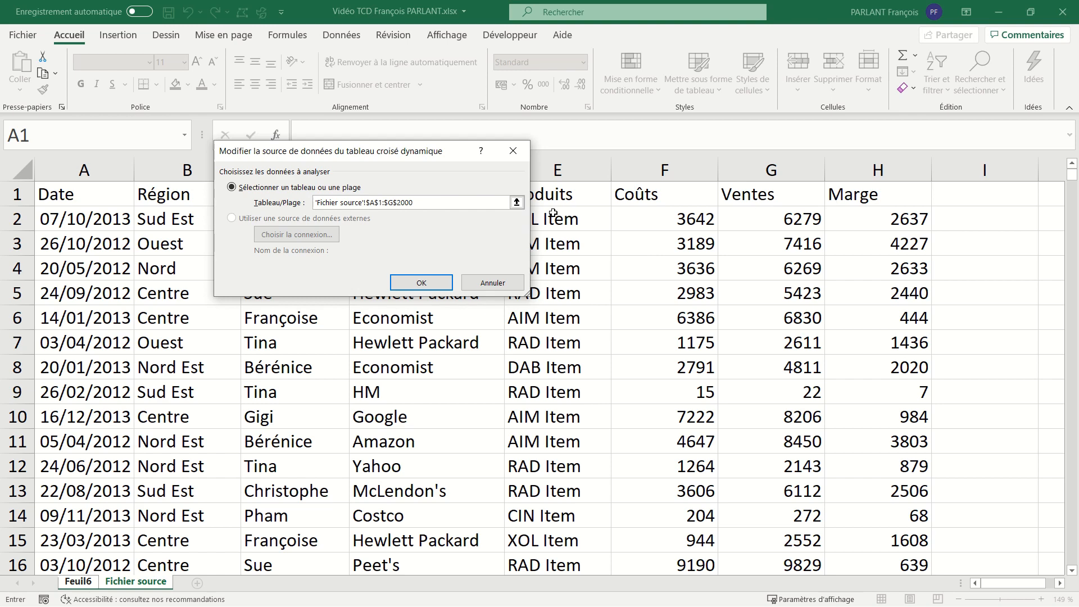
key("BackSpace")
type("H")
key("Return")
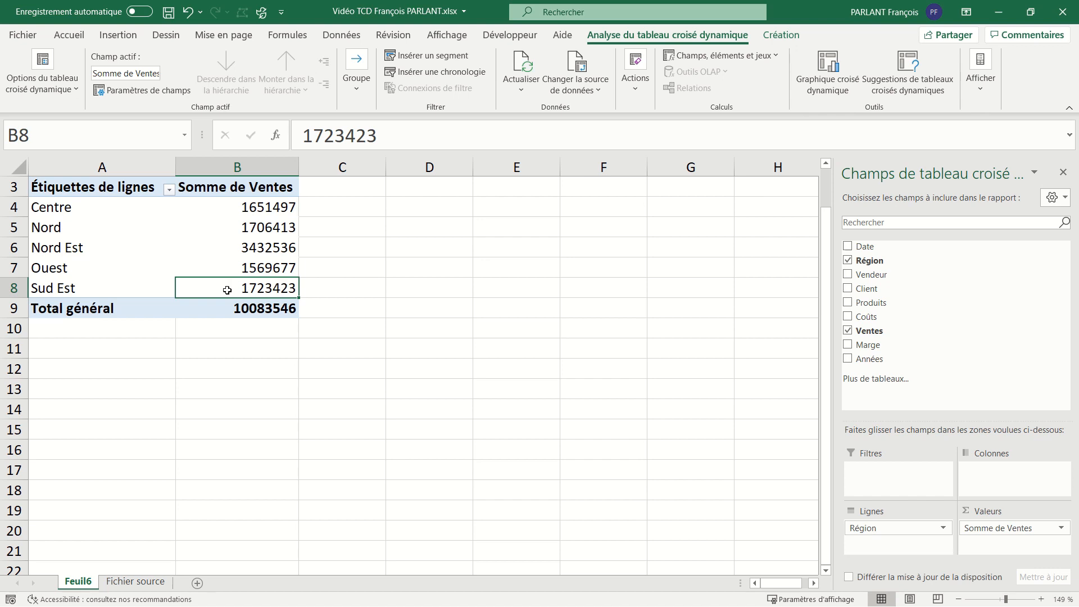
Set the first Ventes value, cell G2 of the Fichier source sheet, to 10000000
mouse_move(227, 289)
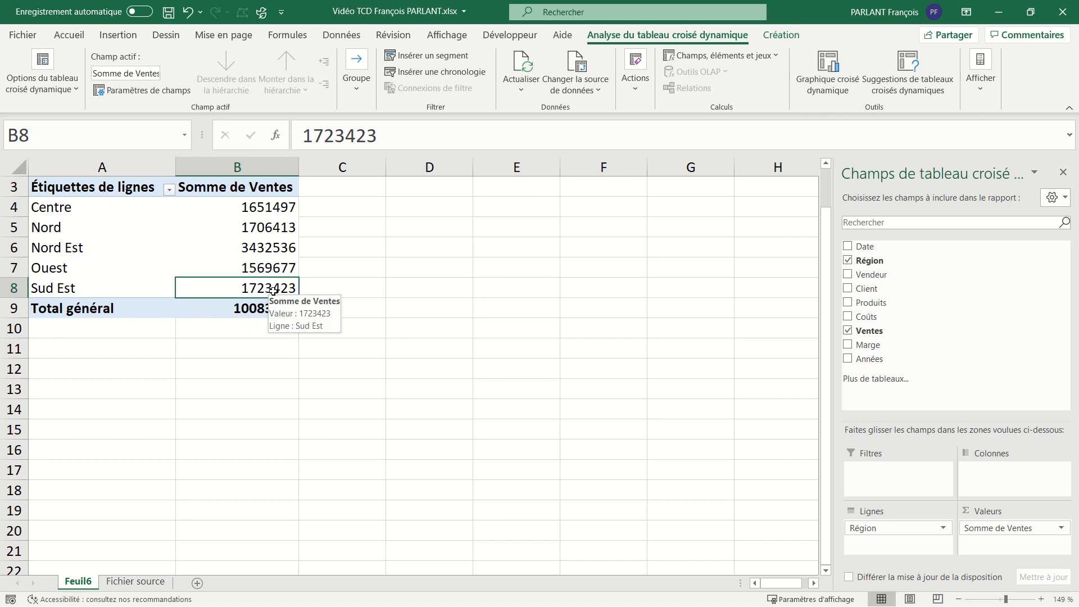
left_click(138, 582)
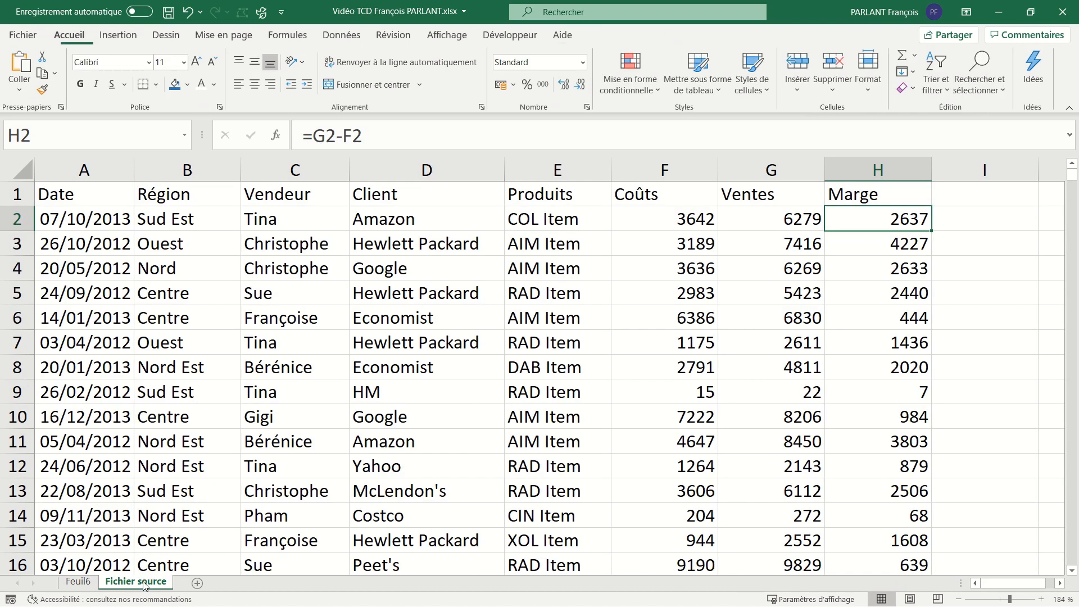
left_click(781, 226)
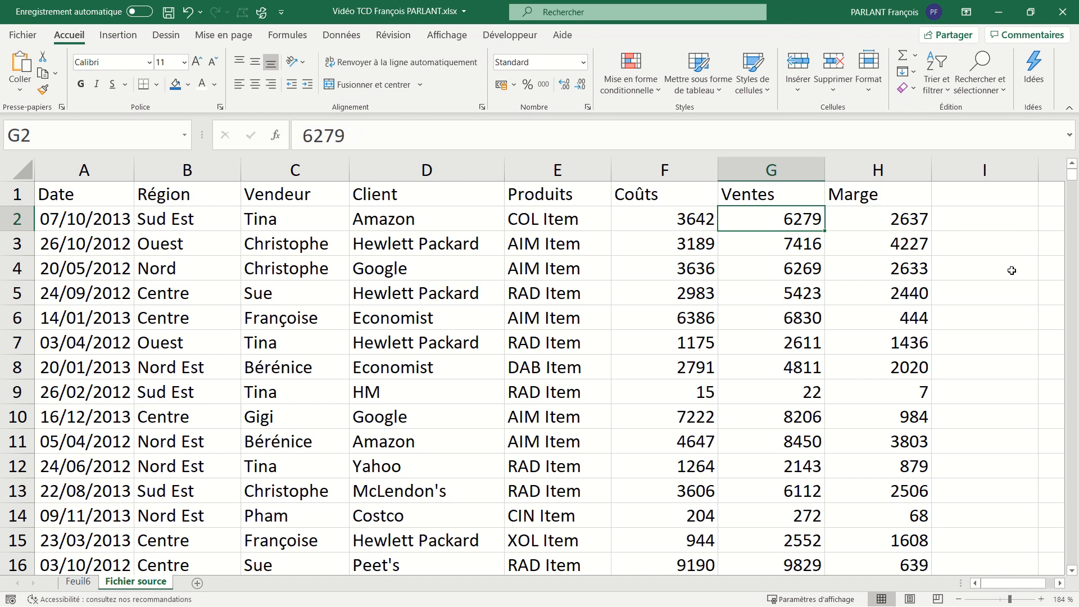
type("10000000")
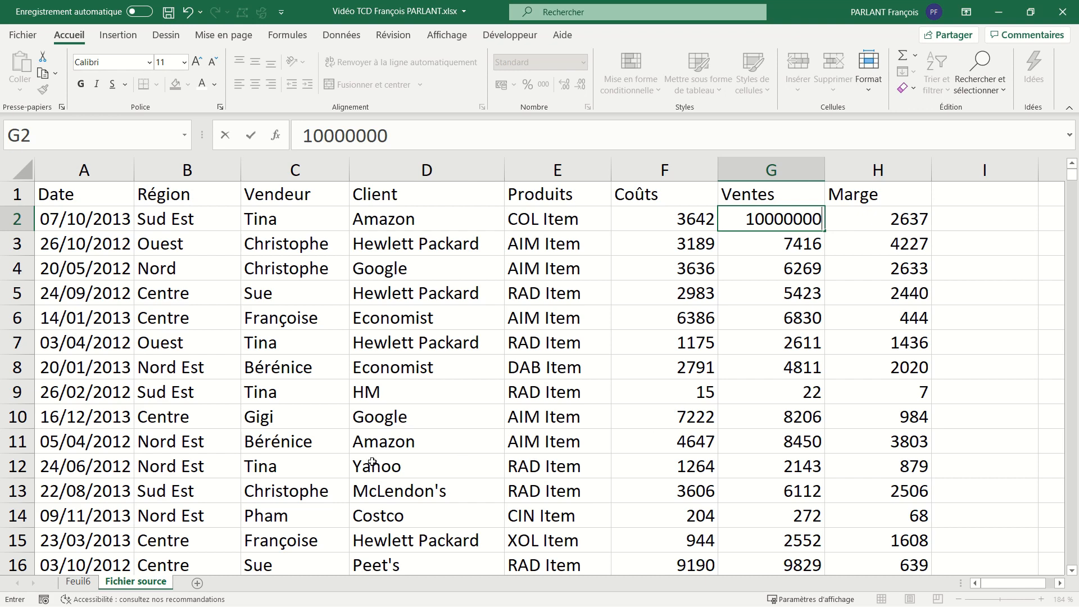
Return to the pivot table on Feuil6 and refresh all data to apply the changed Ventes value
left_click(78, 581)
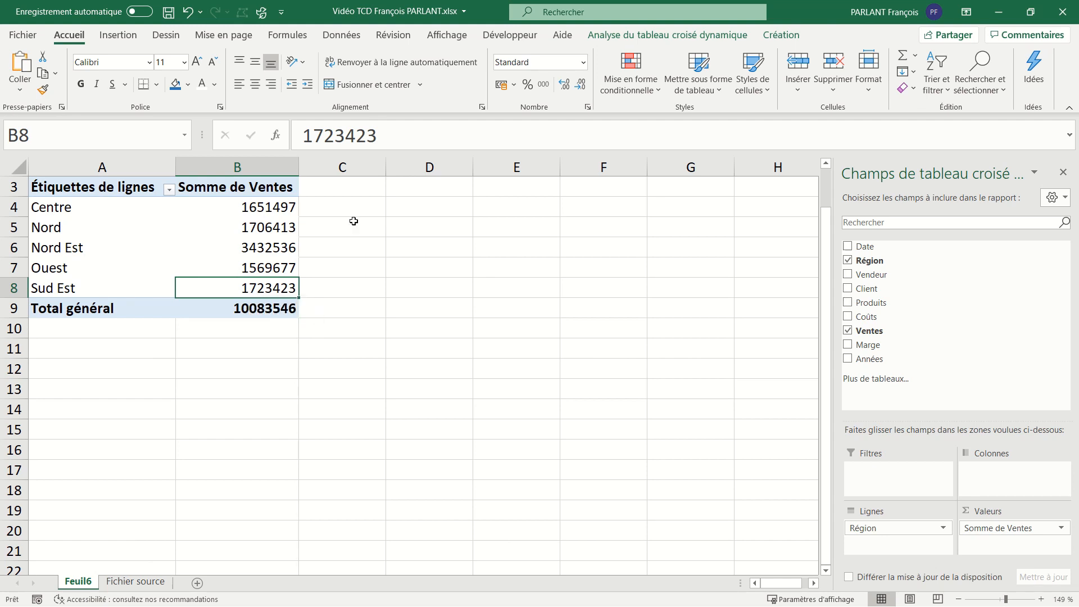
left_click(342, 36)
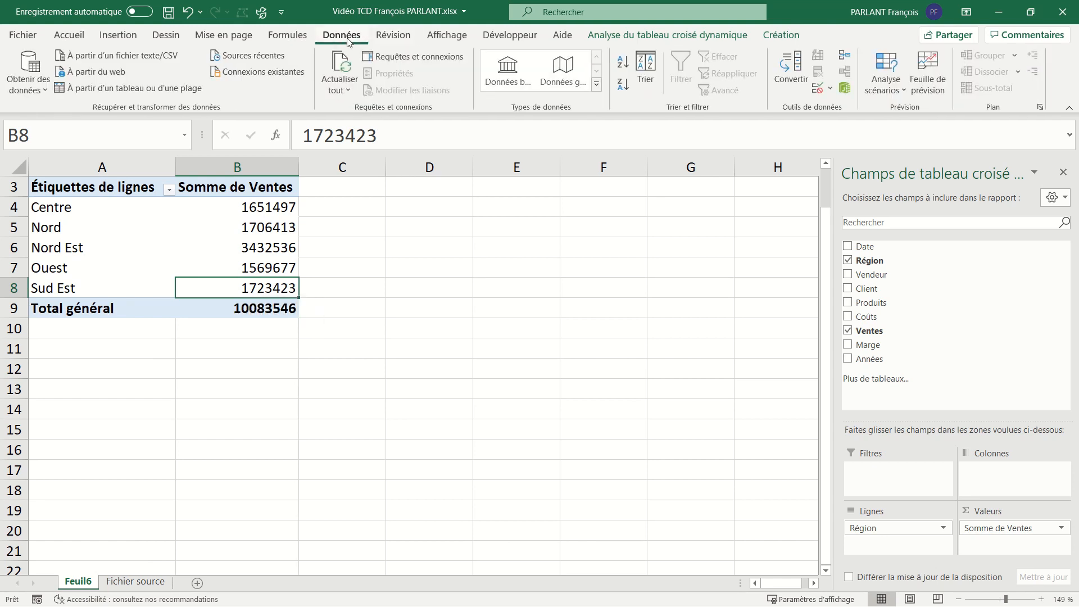
left_click(343, 88)
left_click(355, 109)
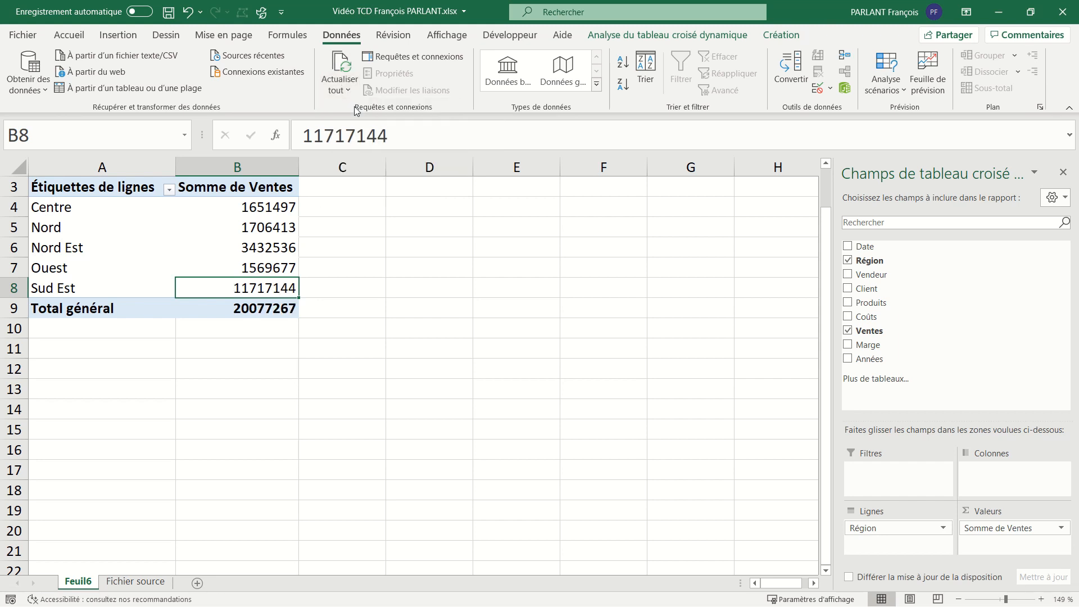
right_click(243, 209)
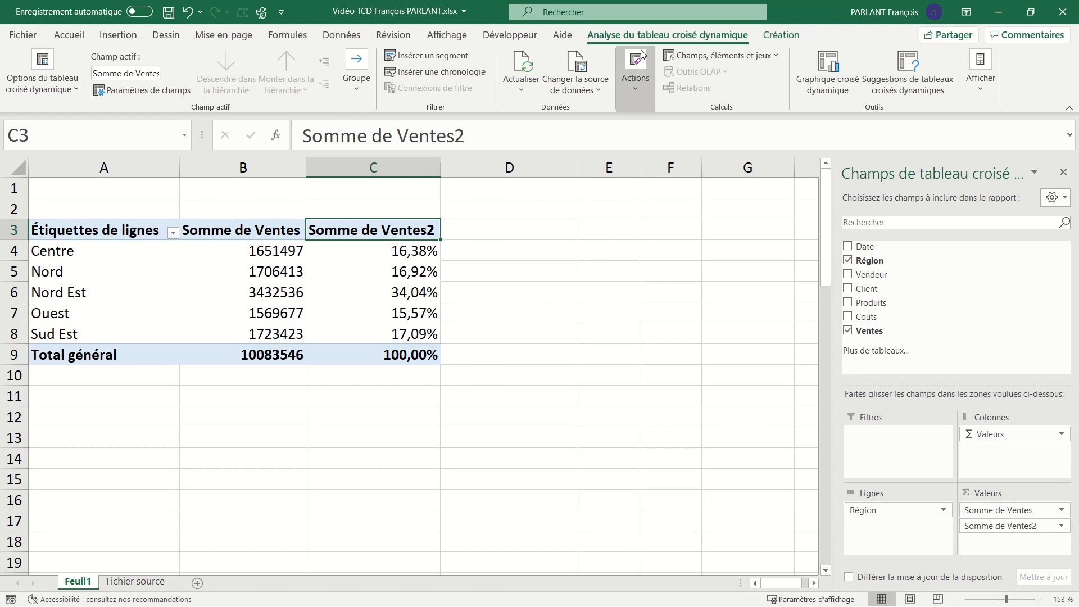
Insert a slicer for the Client field and place it beside the pivot table, over columns D to F
left_click(453, 56)
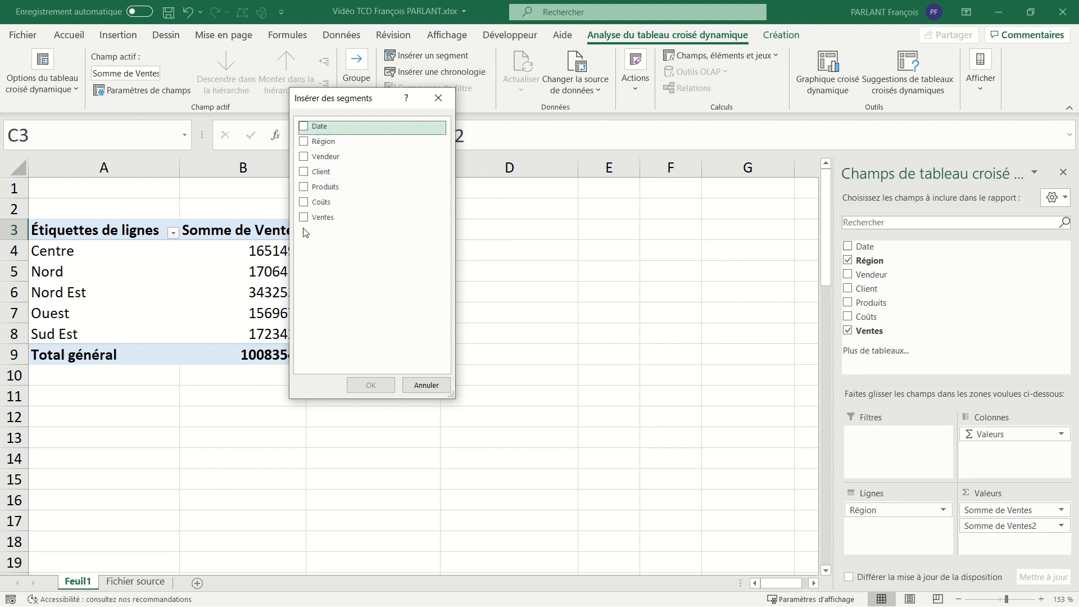
left_click(308, 175)
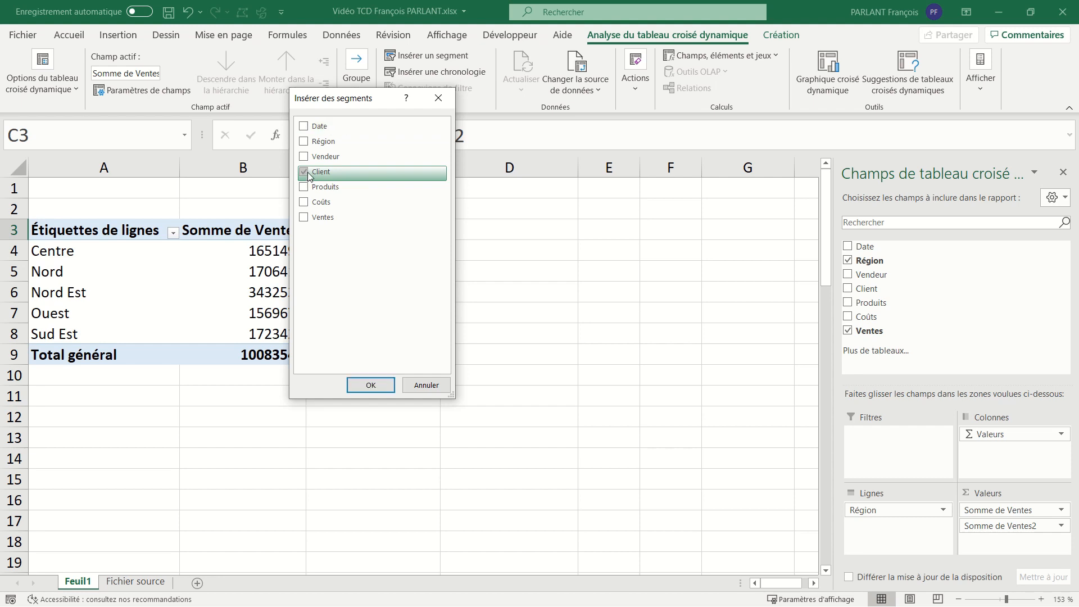
left_click(370, 387)
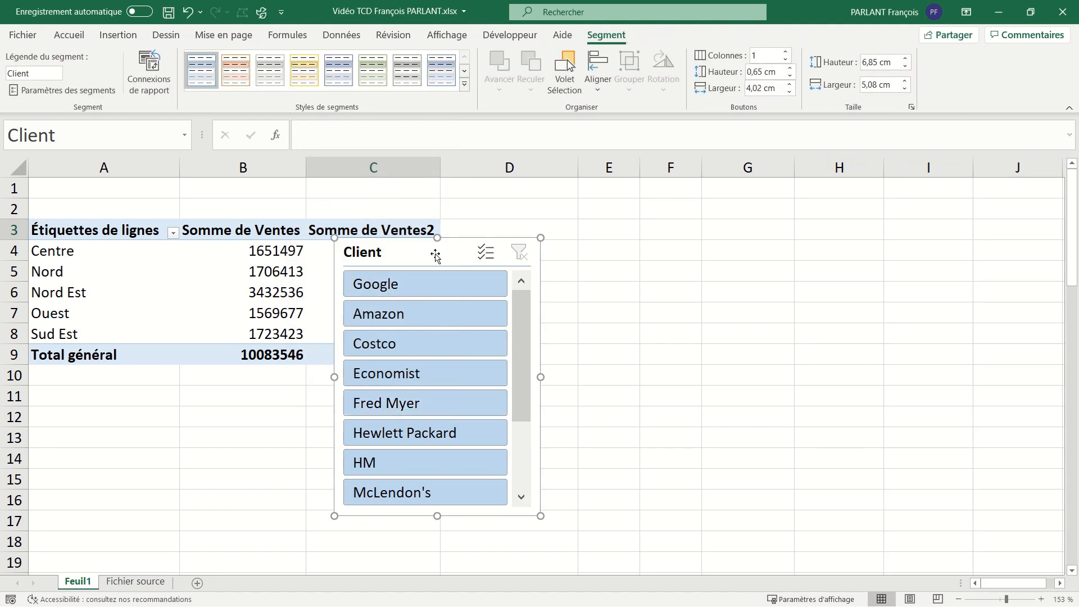
left_click_drag(430, 248, 598, 206)
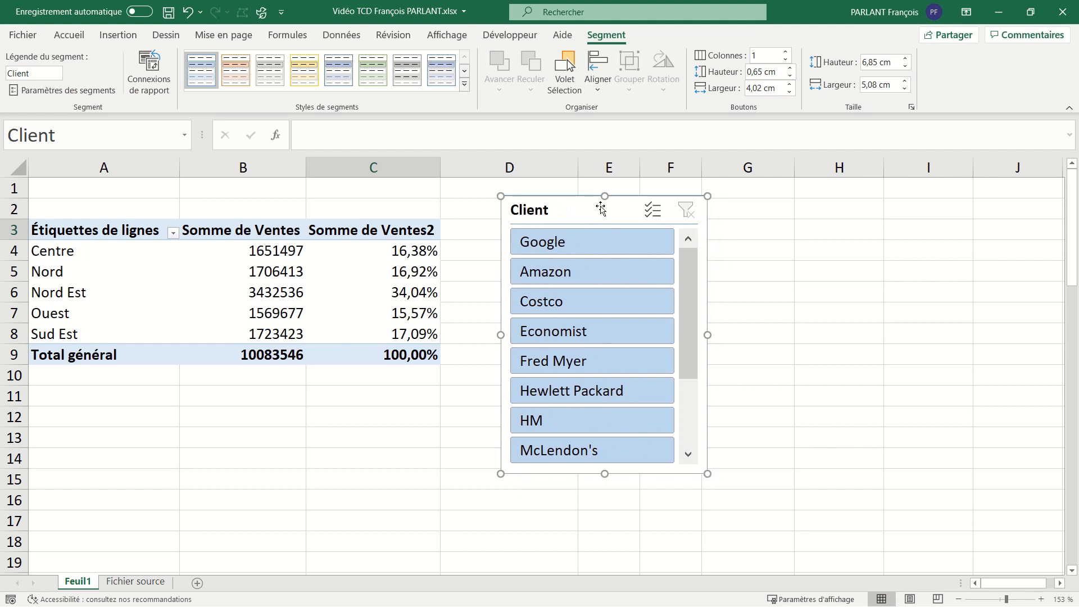
Filter the pivot table by Google, Amazon, Costco, Economist and Fred Myer in turn with the Client slicer
left_click(567, 241)
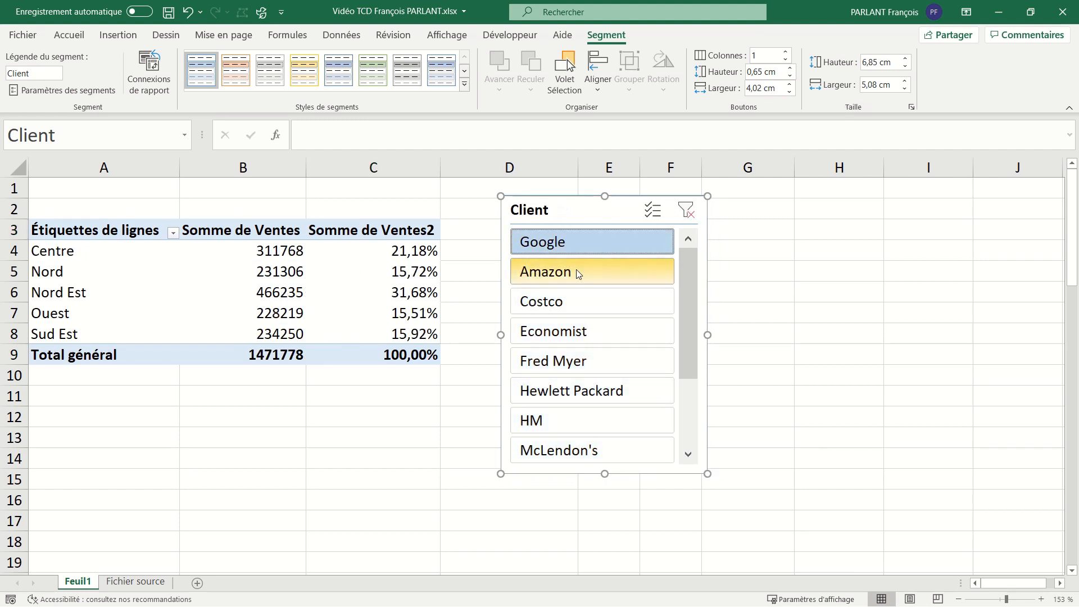
left_click(554, 272)
left_click(574, 303)
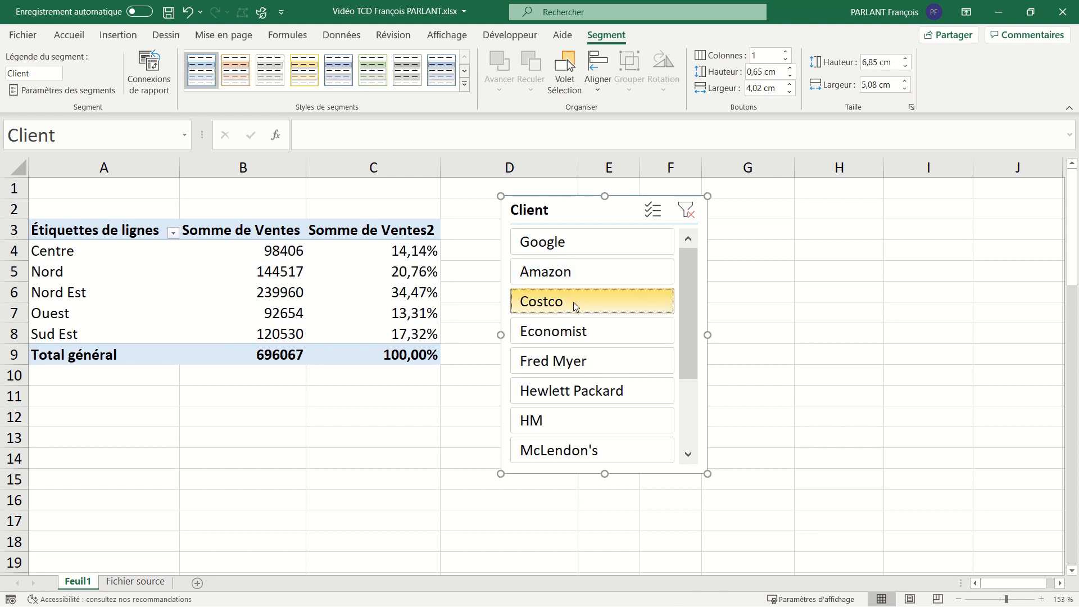
left_click(568, 332)
left_click(566, 363)
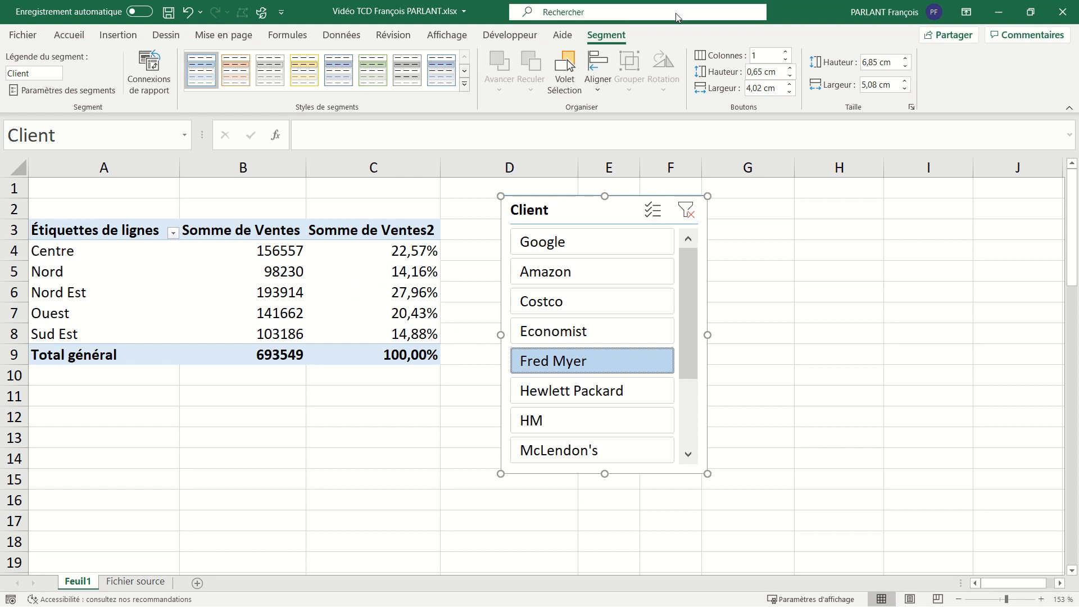
Insert a slicer for the Vendeur field and place it beneath the pivot table
left_click(288, 279)
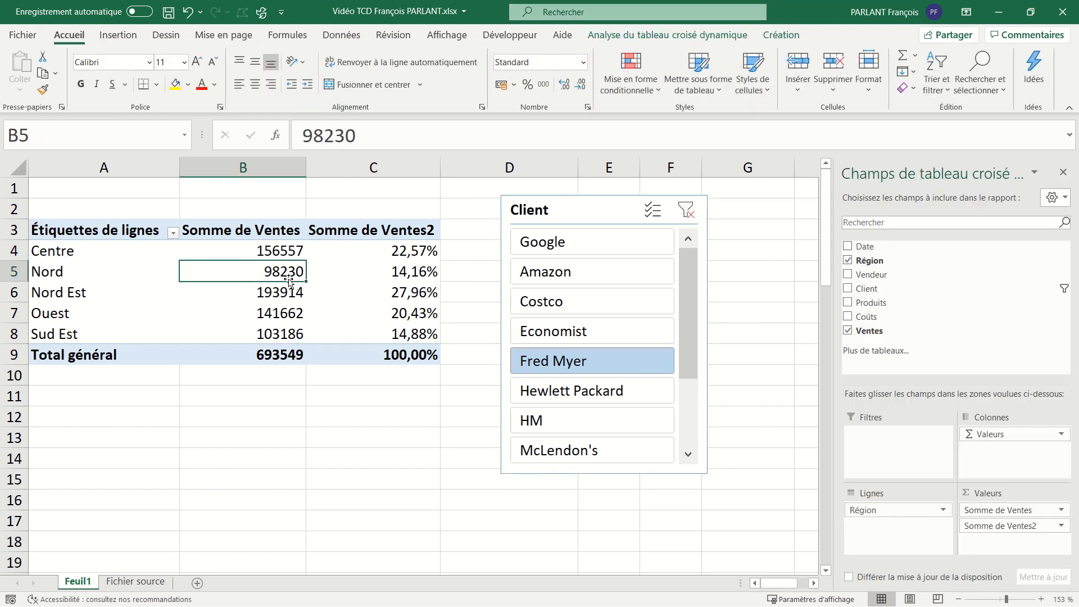
left_click(638, 37)
left_click(430, 55)
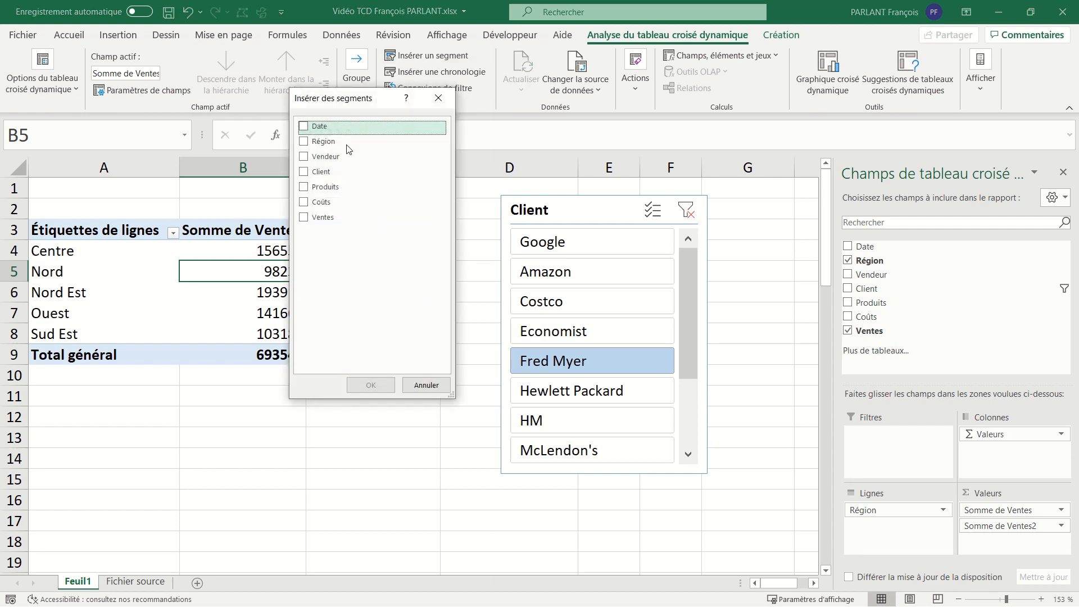
left_click(304, 157)
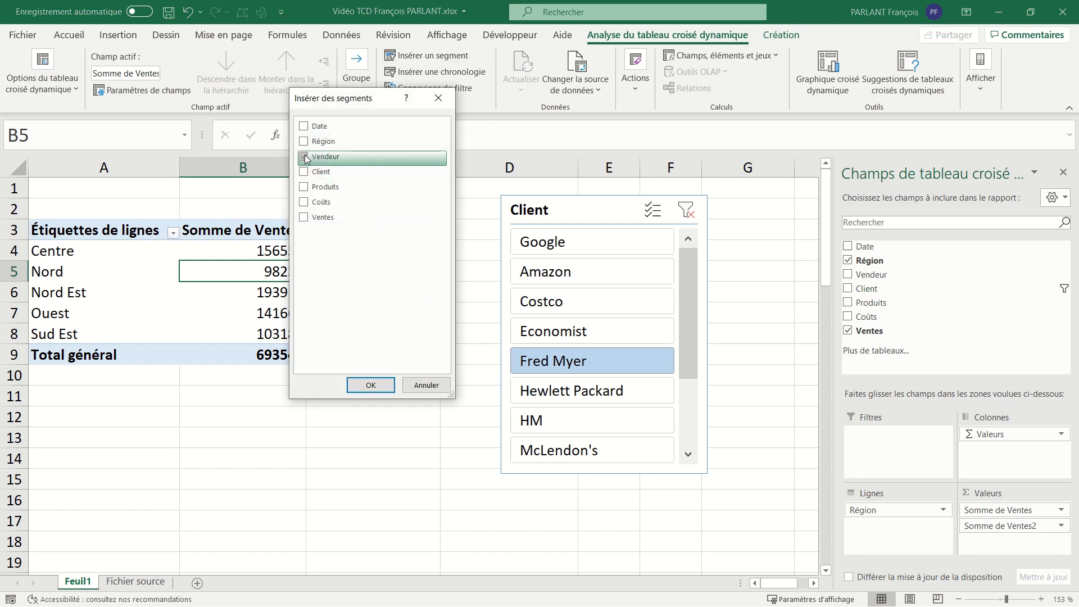
left_click(371, 385)
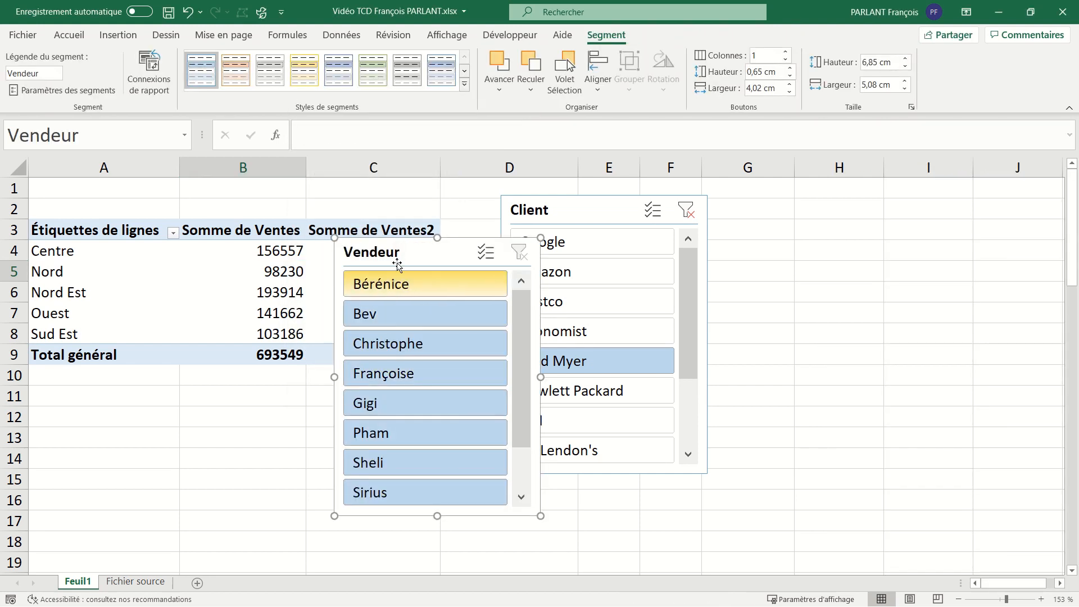
left_click_drag(408, 256, 305, 410)
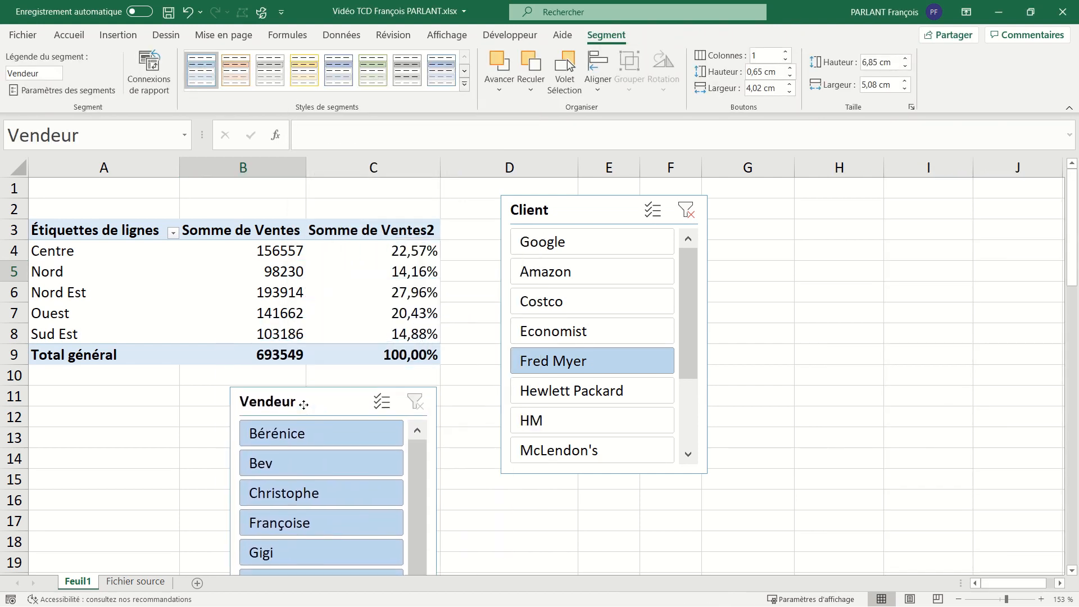
Filter the pivot table by Costco and Amazon with the first three Vendeur entries in turn, and place the Vendeur slicer beside the Client slicer
left_click(295, 440)
left_click(554, 302)
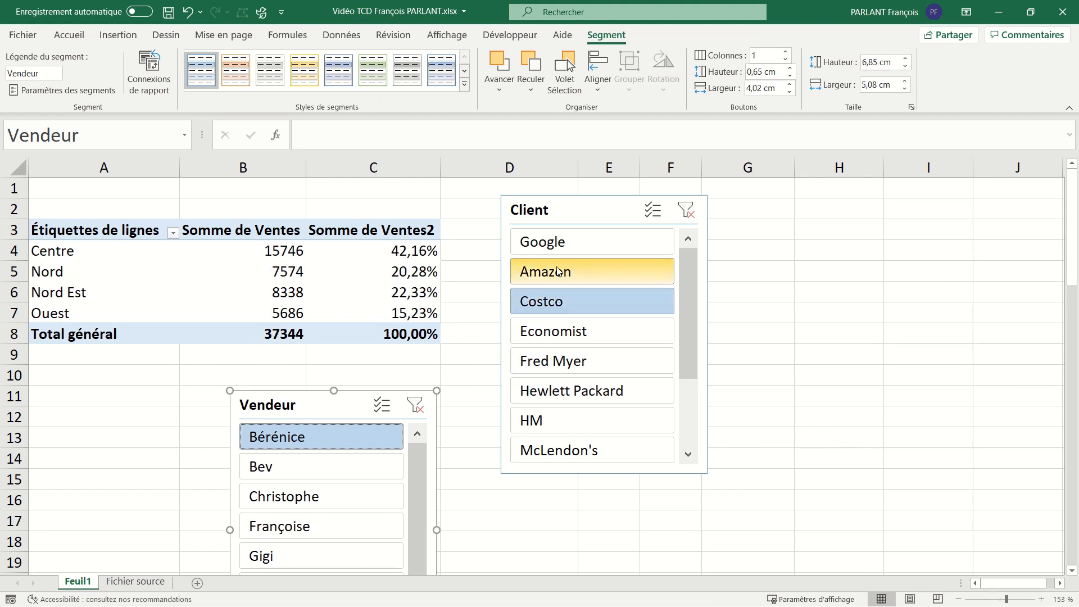
left_click(553, 272)
left_click(326, 468)
left_click(338, 496)
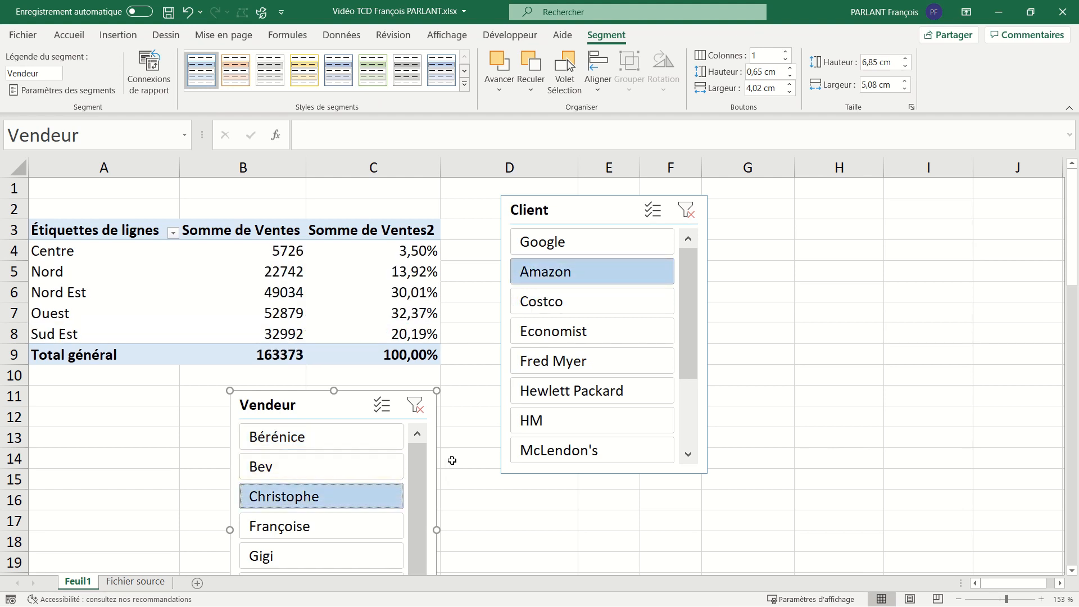
left_click_drag(333, 414, 817, 211)
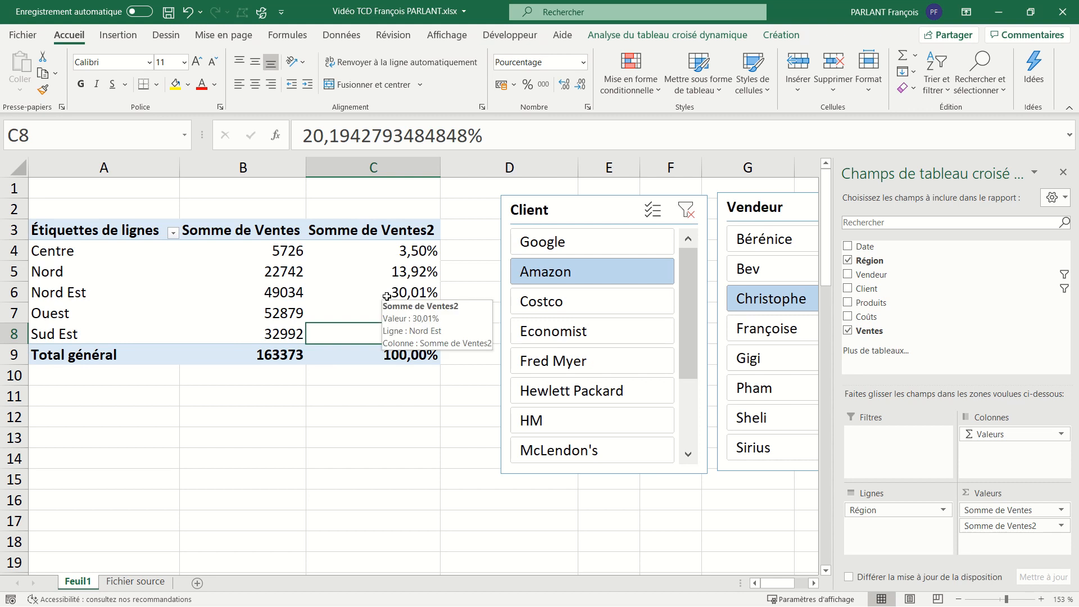
Insert a timeline for the Date field and place it beneath the pivot table, over columns A to C
left_click(654, 39)
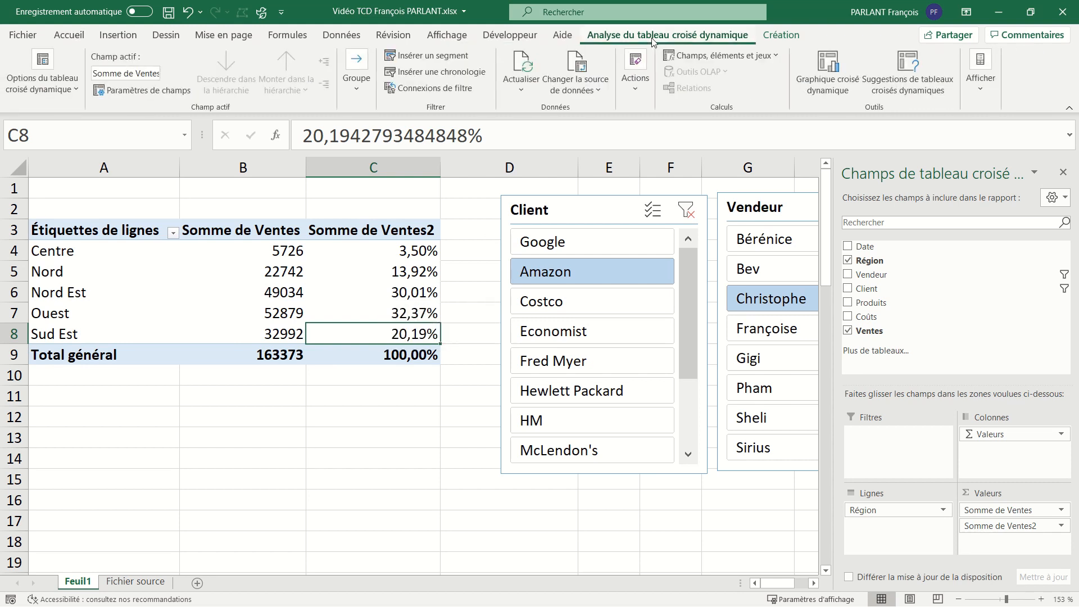
left_click(451, 72)
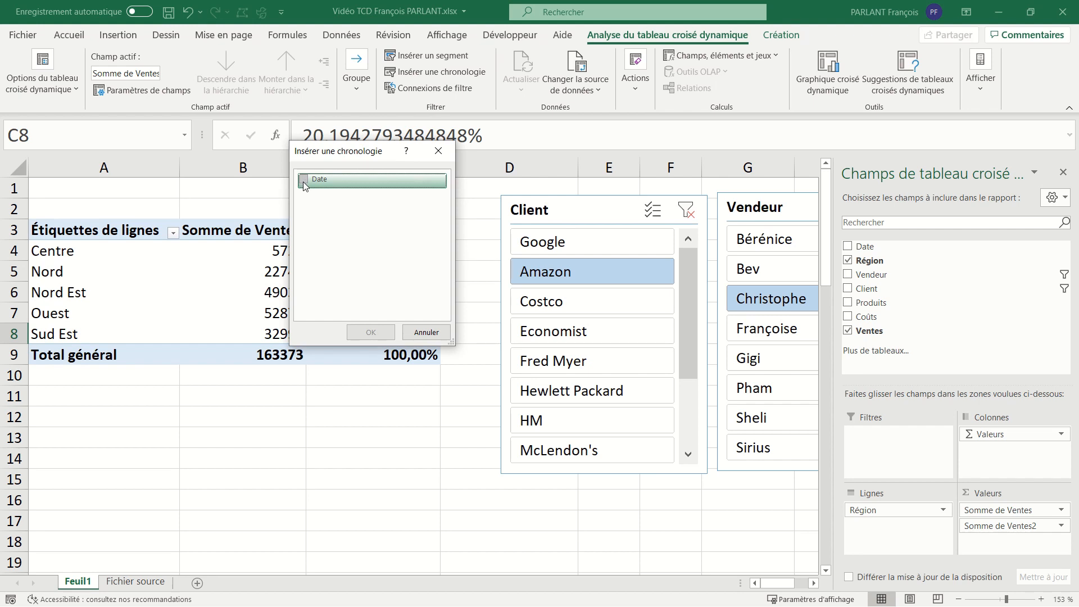
left_click(302, 181)
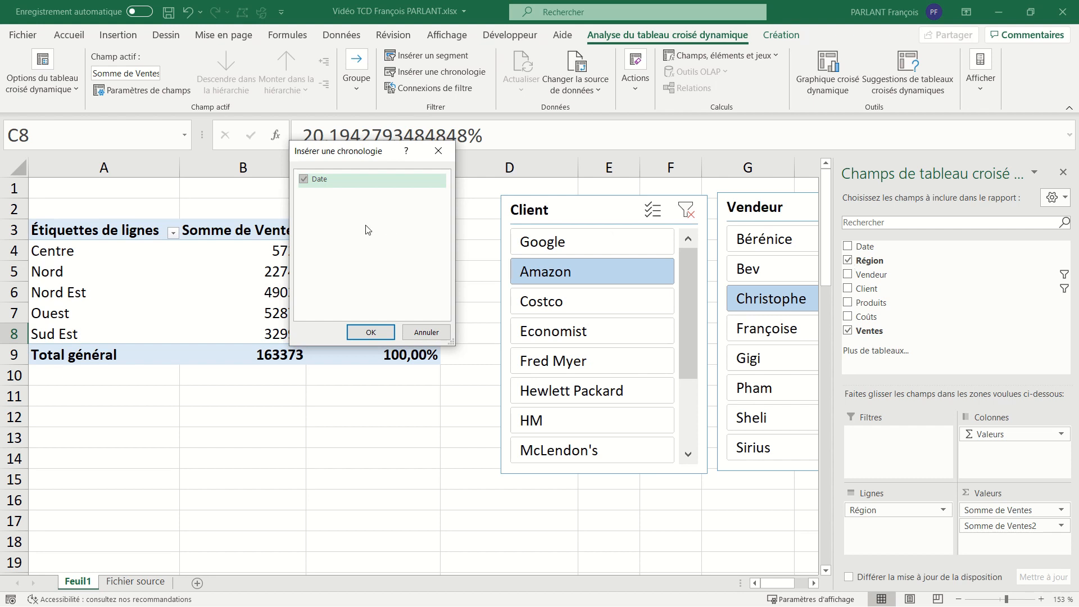
left_click(371, 335)
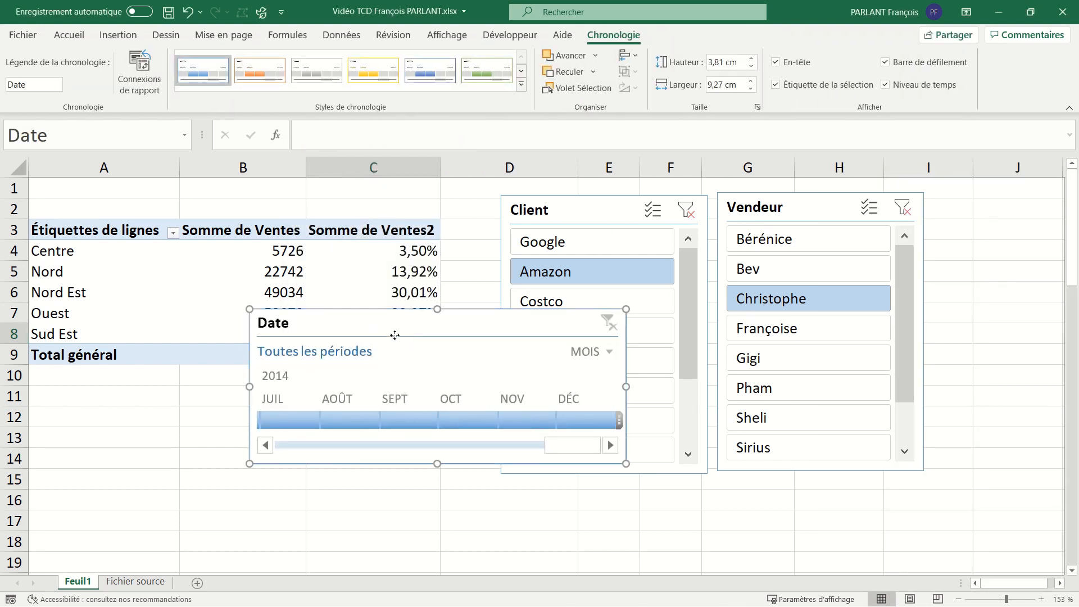
left_click_drag(374, 332, 212, 401)
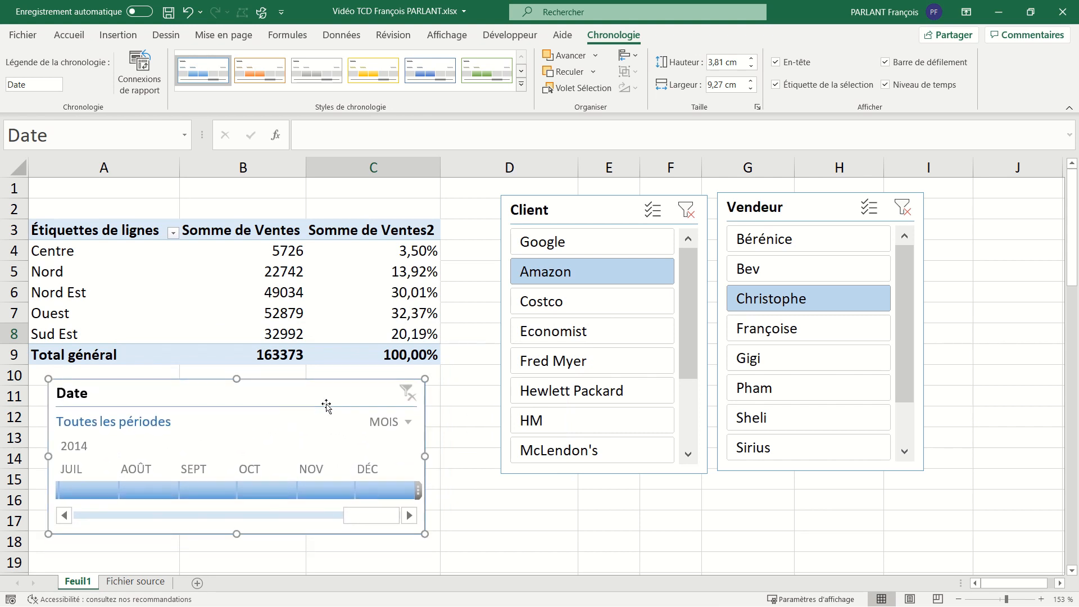
Filter the pivot table by août, sept, oct and nov 2014 in turn with the Date timeline
left_click(160, 494)
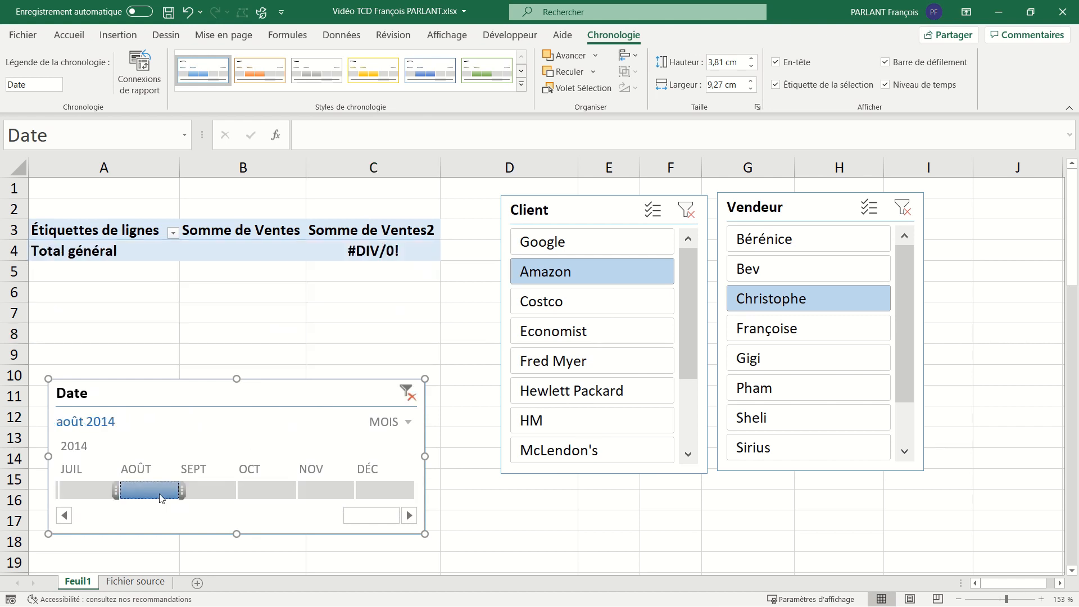
left_click(217, 492)
left_click(267, 489)
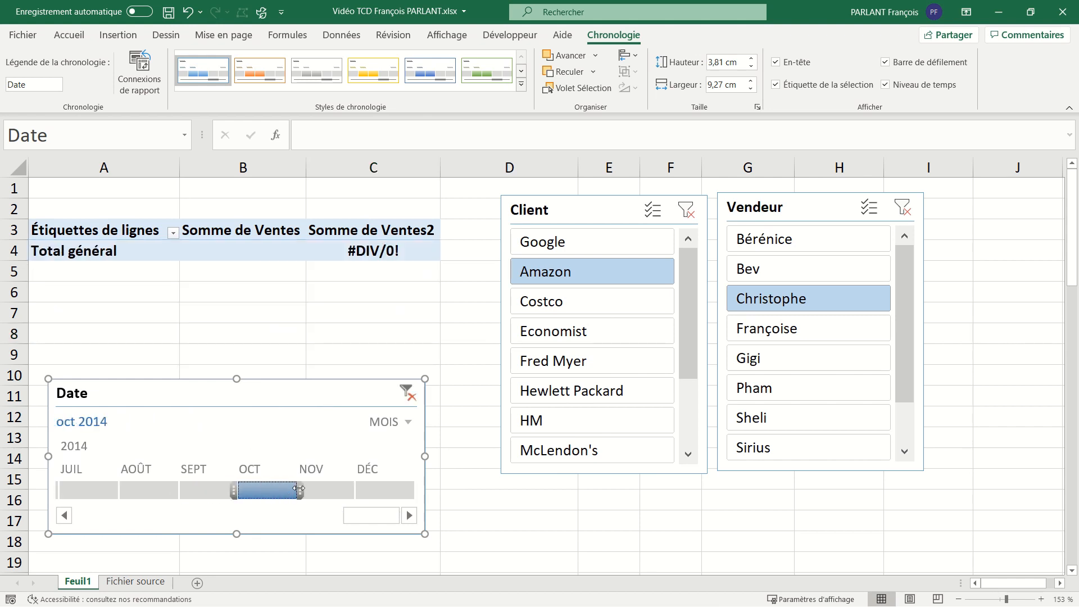
left_click(311, 491)
Move the Date timeline back to 2013 and filter by août, juil, août and sept 2013 in turn
left_click(232, 523)
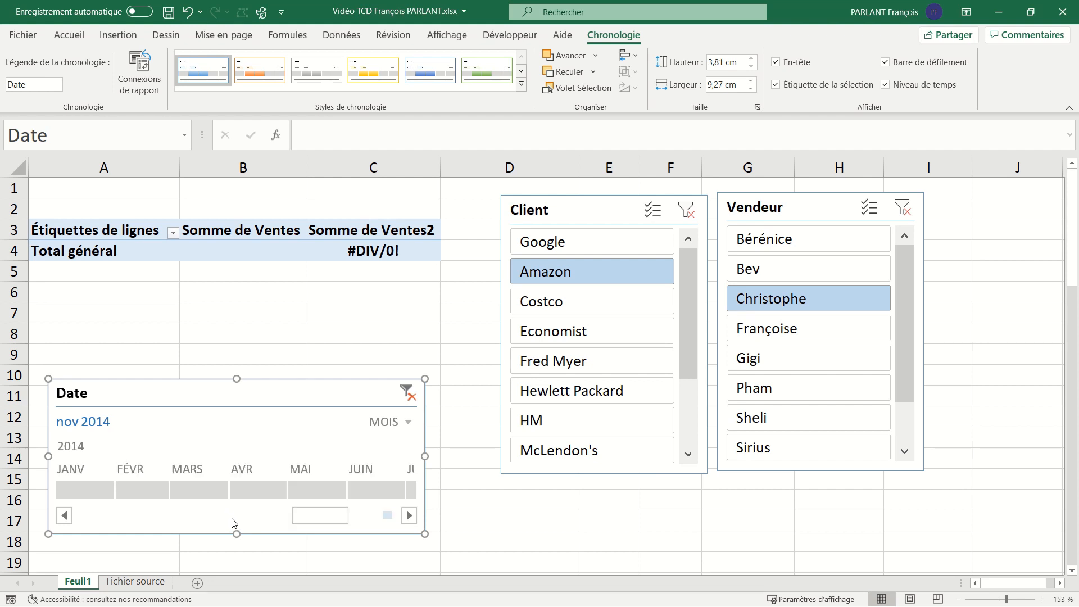
left_click(232, 523)
left_click(143, 495)
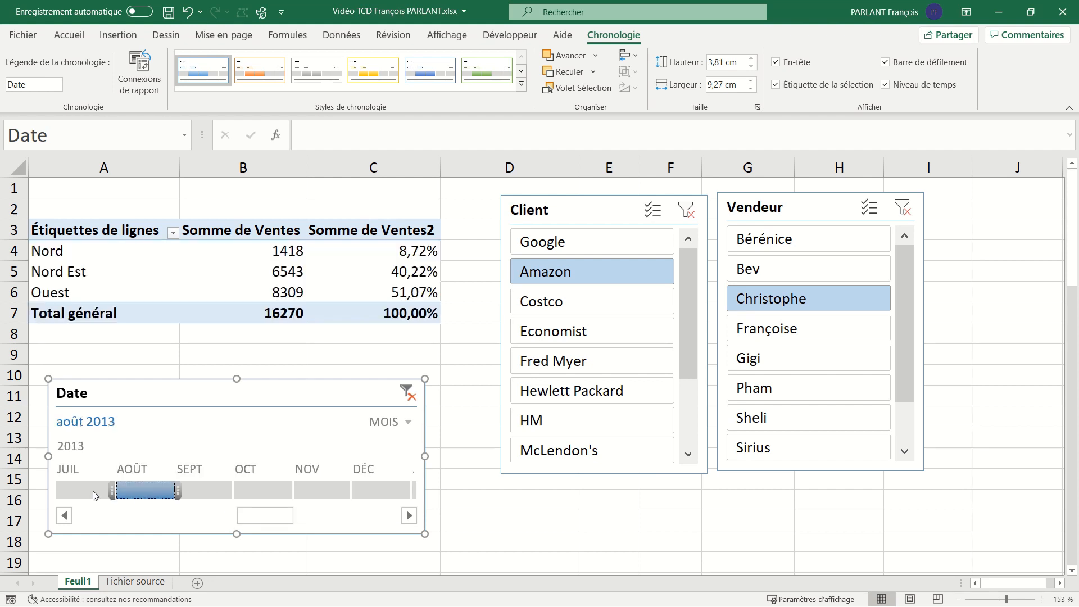
left_click(82, 495)
left_click(139, 486)
left_click(187, 487)
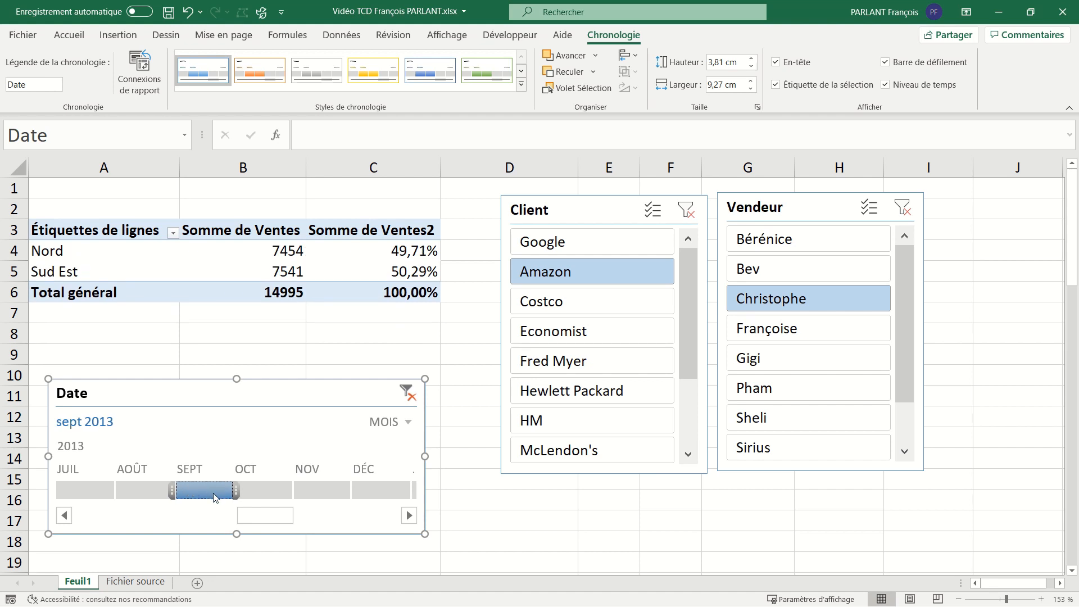
Clear the Client and Vendeur slicer filters and set the Date timeline to the range août - oct 2013
left_click(686, 212)
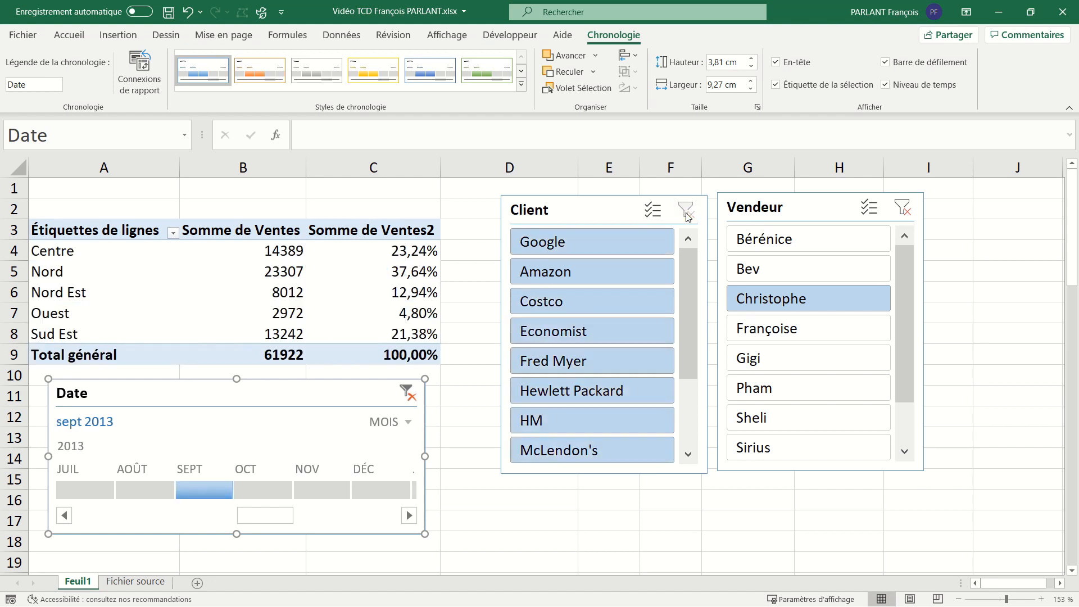
left_click(903, 211)
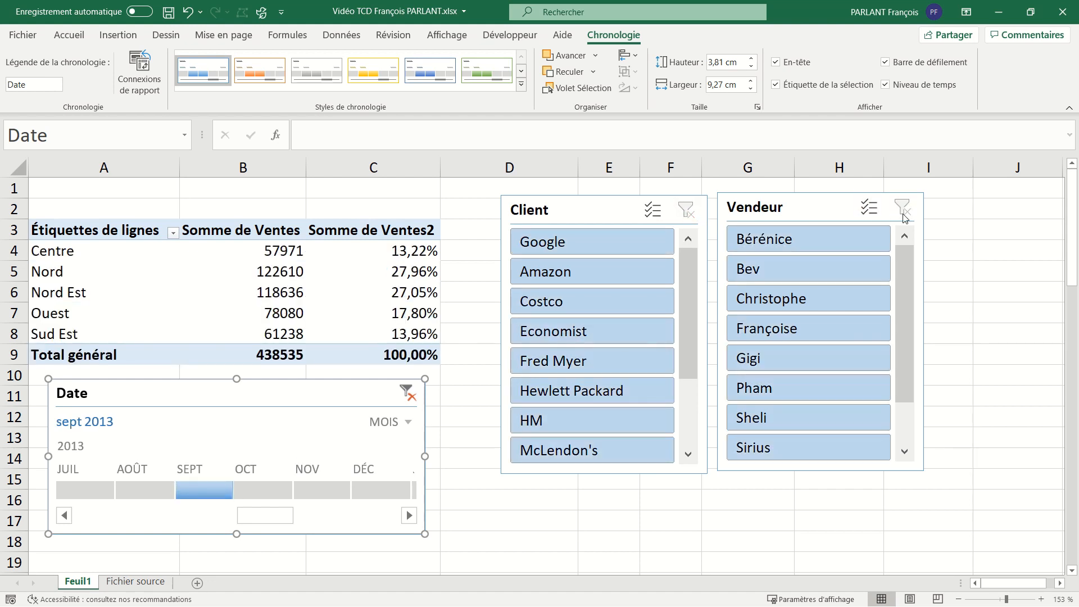
left_click(141, 484)
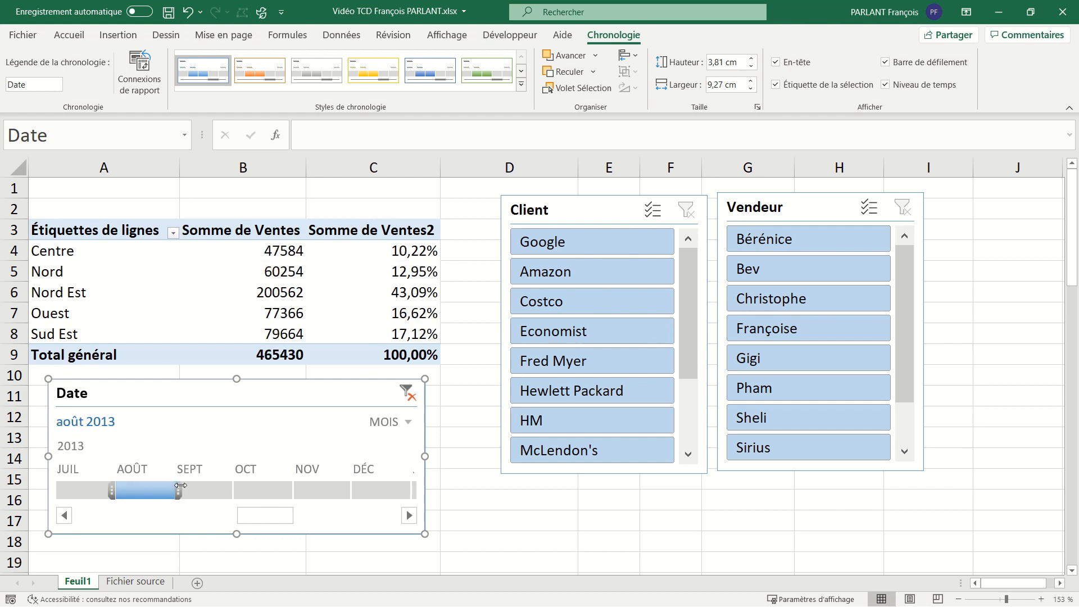
left_click_drag(174, 491, 295, 490)
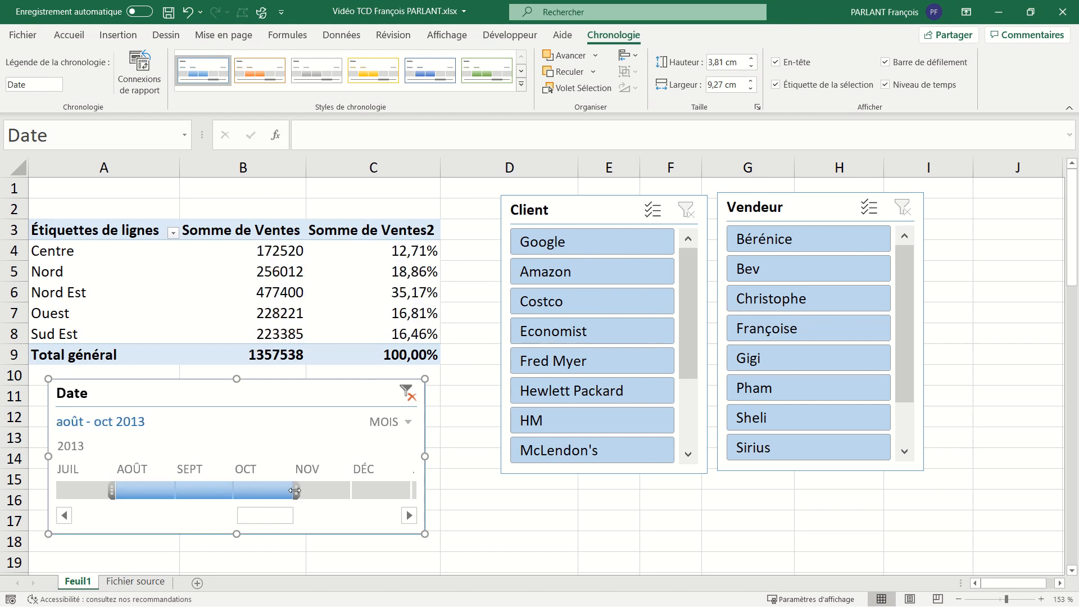
Switch the Date timeline to years and filter by 2012, 2014 and 2013 in turn
left_click(402, 424)
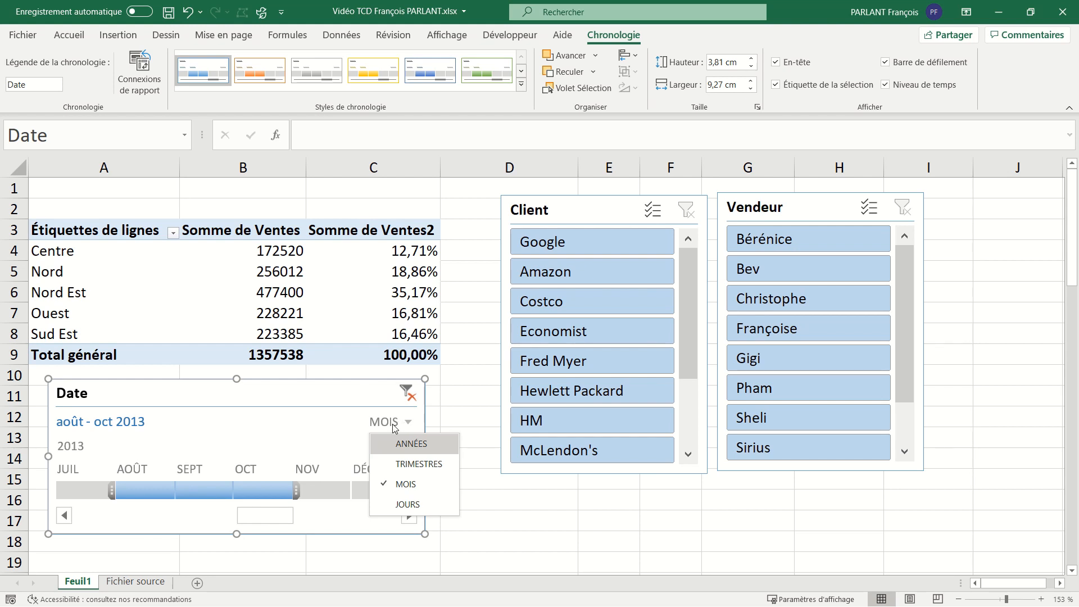
left_click(393, 446)
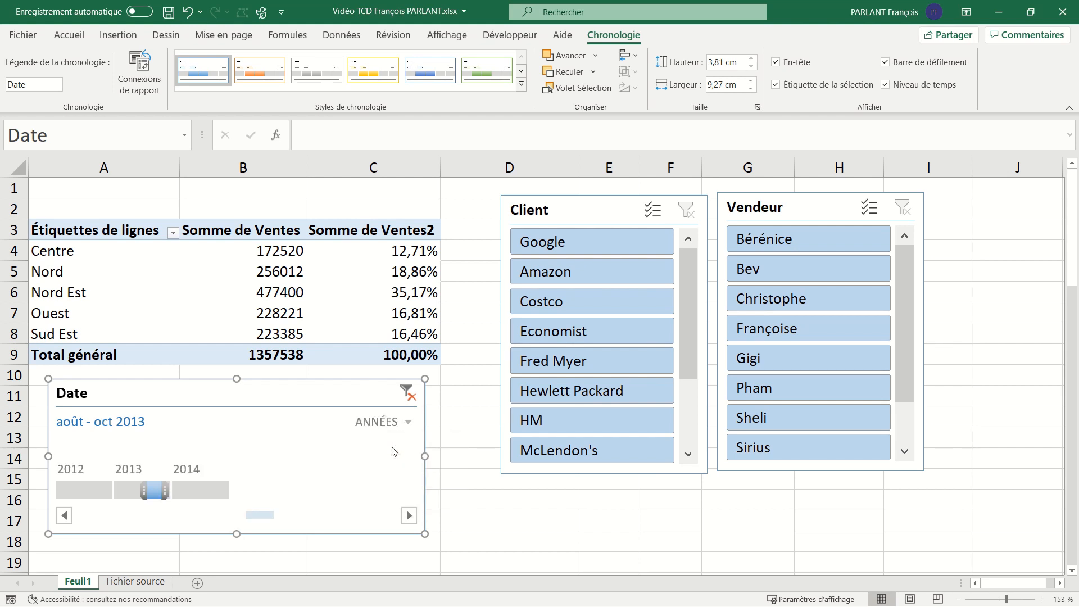
left_click(96, 490)
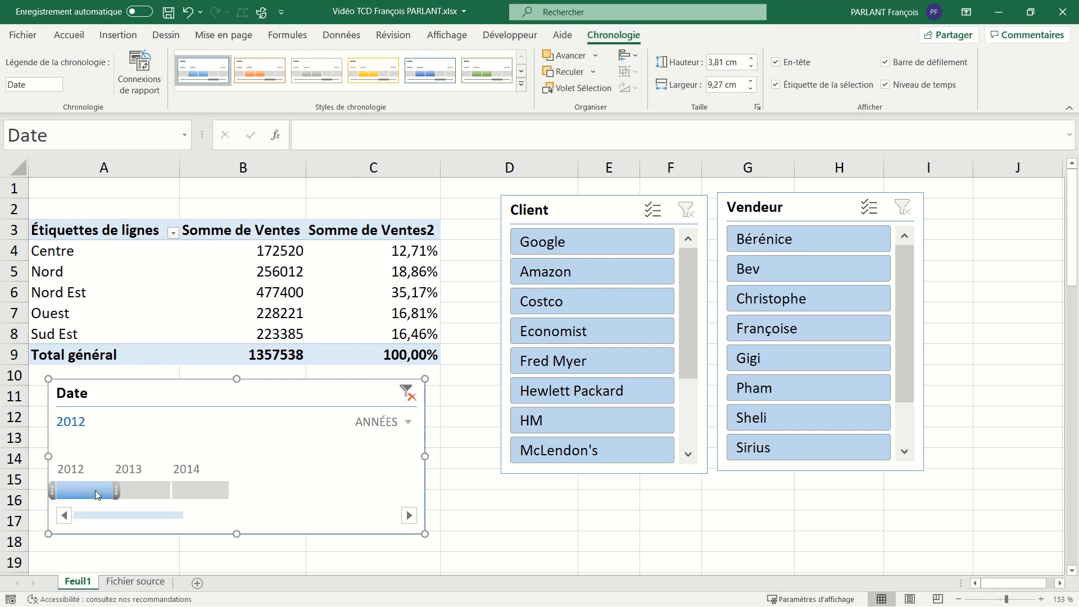
left_click(137, 490)
left_click_drag(137, 489, 188, 490)
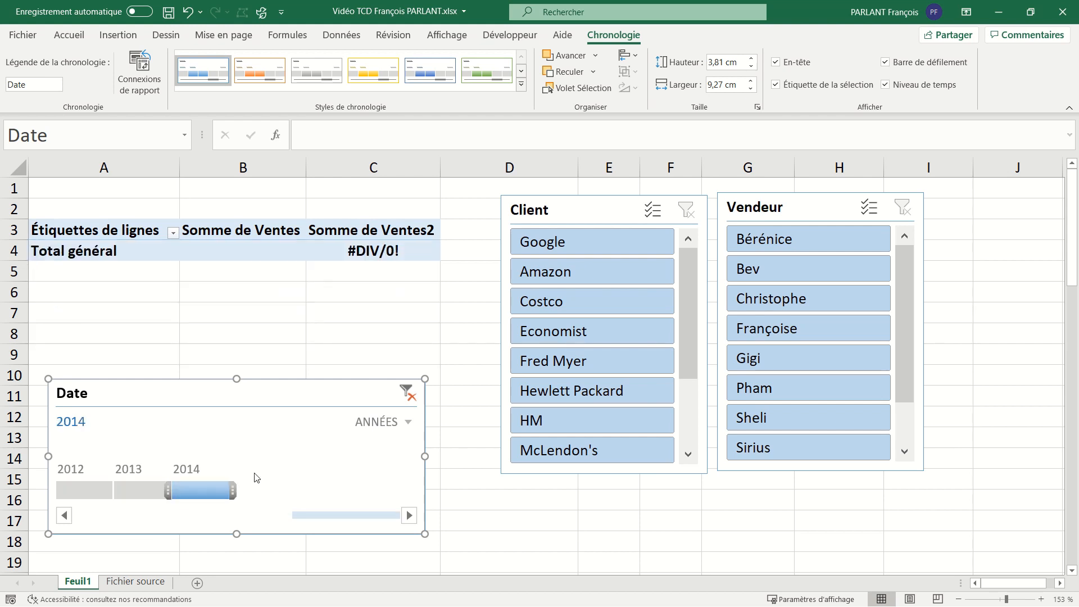
left_click(135, 489)
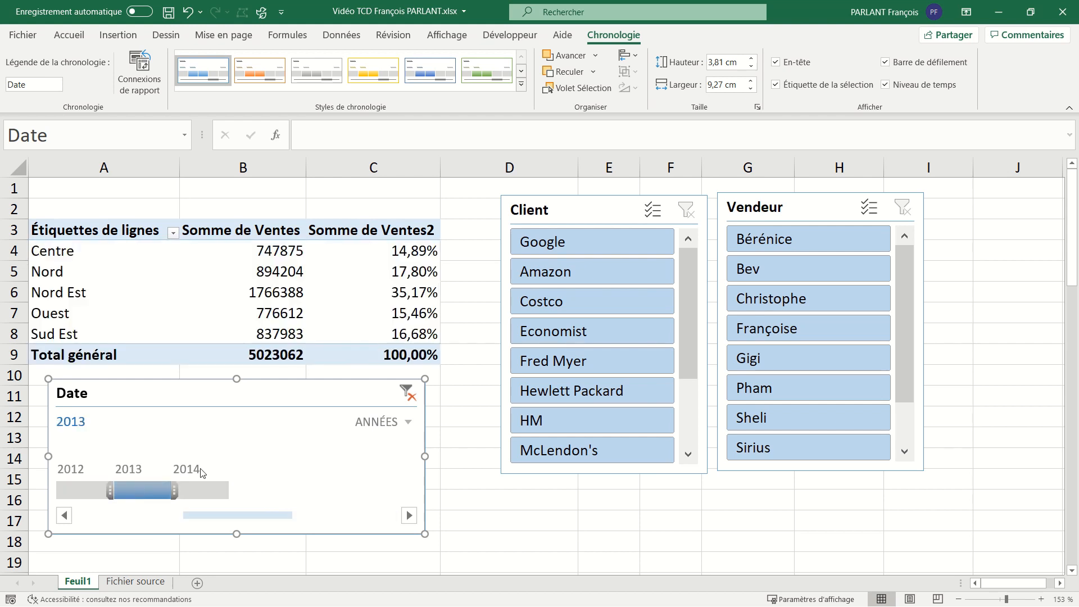
Switch the Date timeline to quarters, filter from Tr2 2012 to Tr1 2013 one quarter at a time, and extend the range through Tr2 2013
left_click(396, 426)
left_click(397, 464)
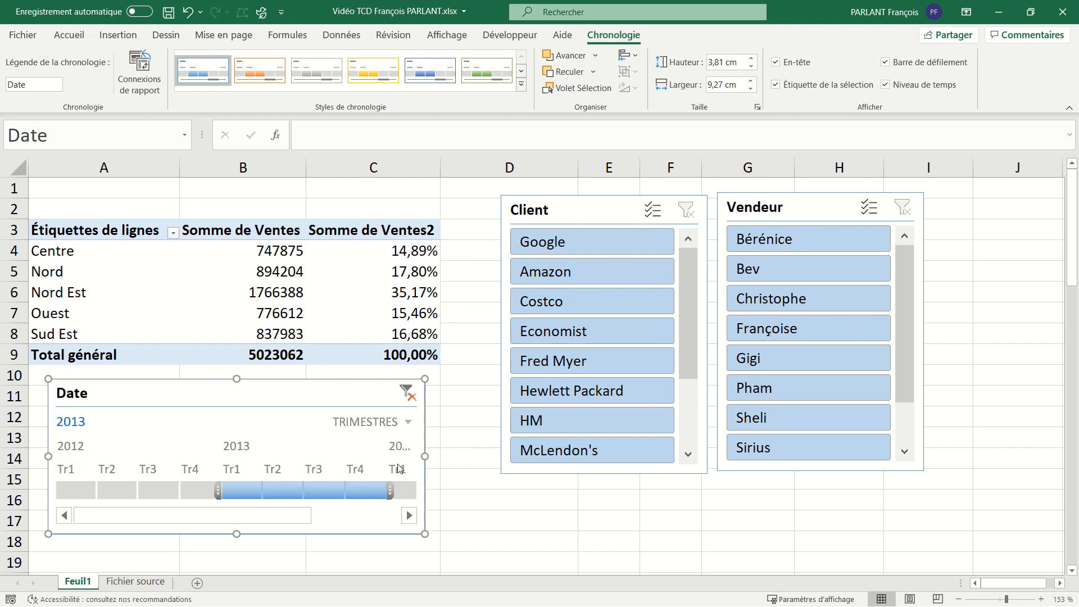
left_click(119, 490)
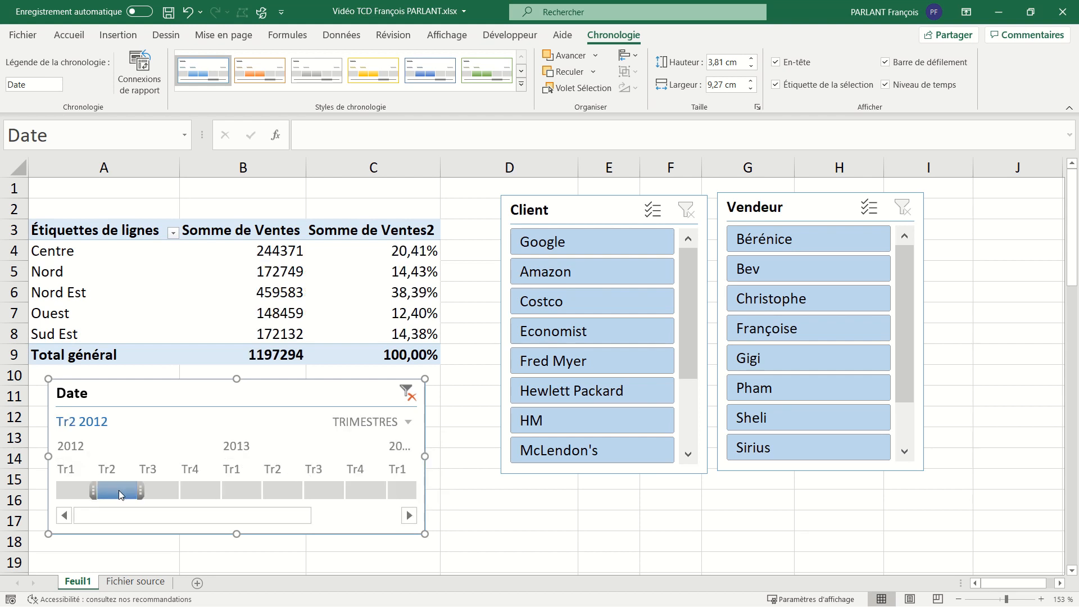
left_click(163, 487)
left_click(198, 488)
left_click(241, 489)
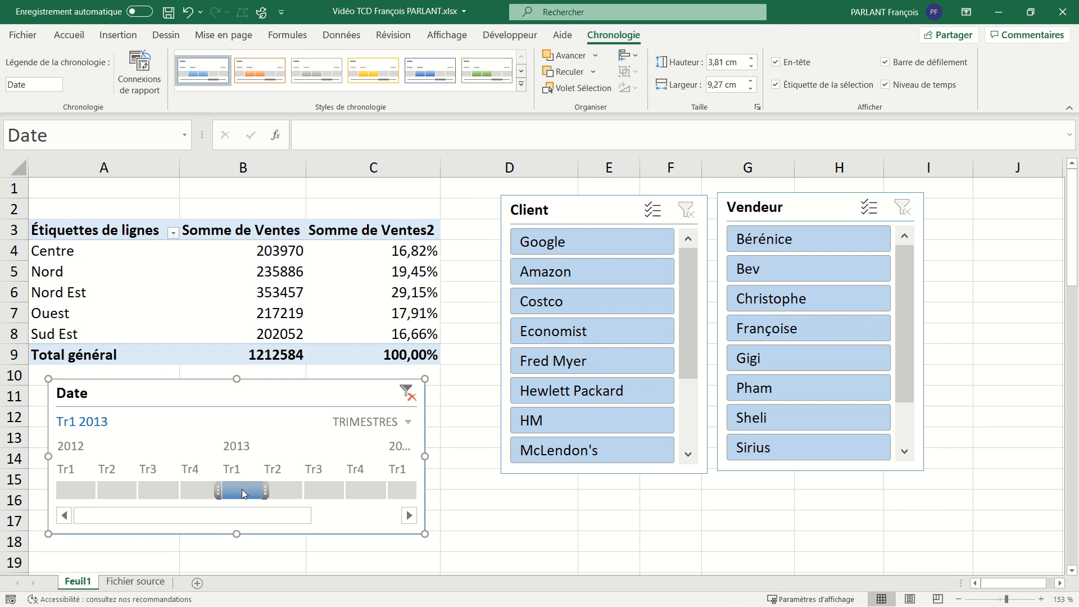
left_click_drag(264, 490, 305, 492)
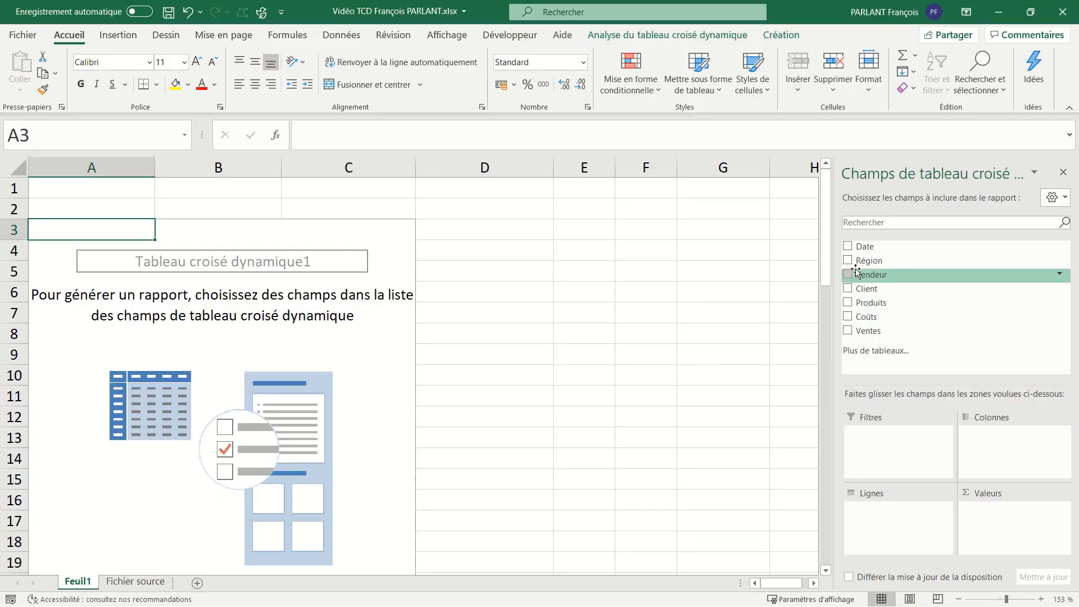
Fill the new pivot table with Date as rows, remove Années and Trimestres to leave months, and add Ventes as summed values
left_click_drag(869, 253, 887, 518)
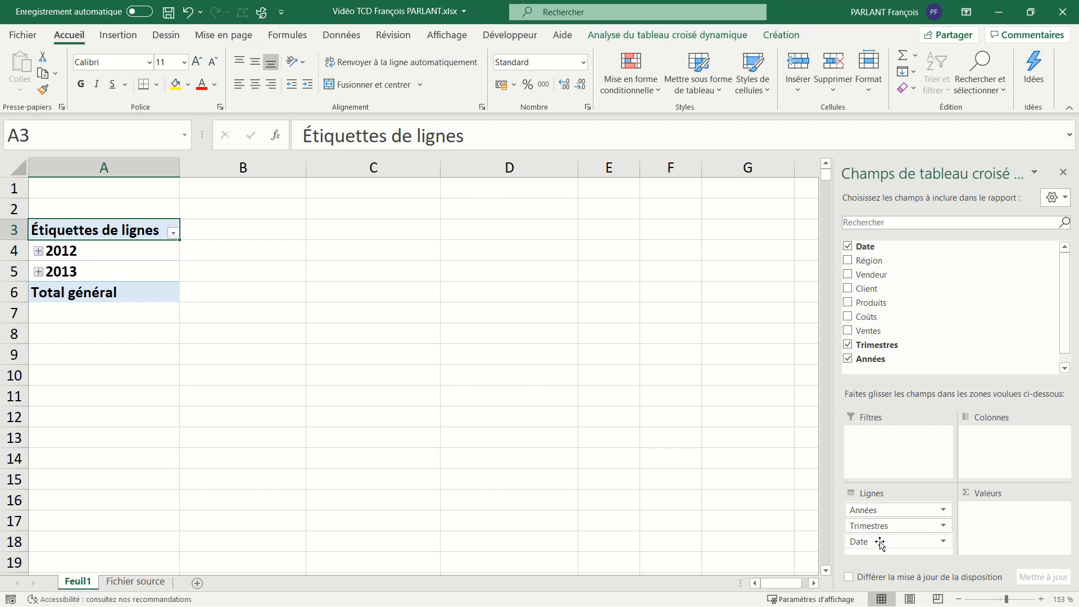
left_click_drag(894, 510, 932, 335)
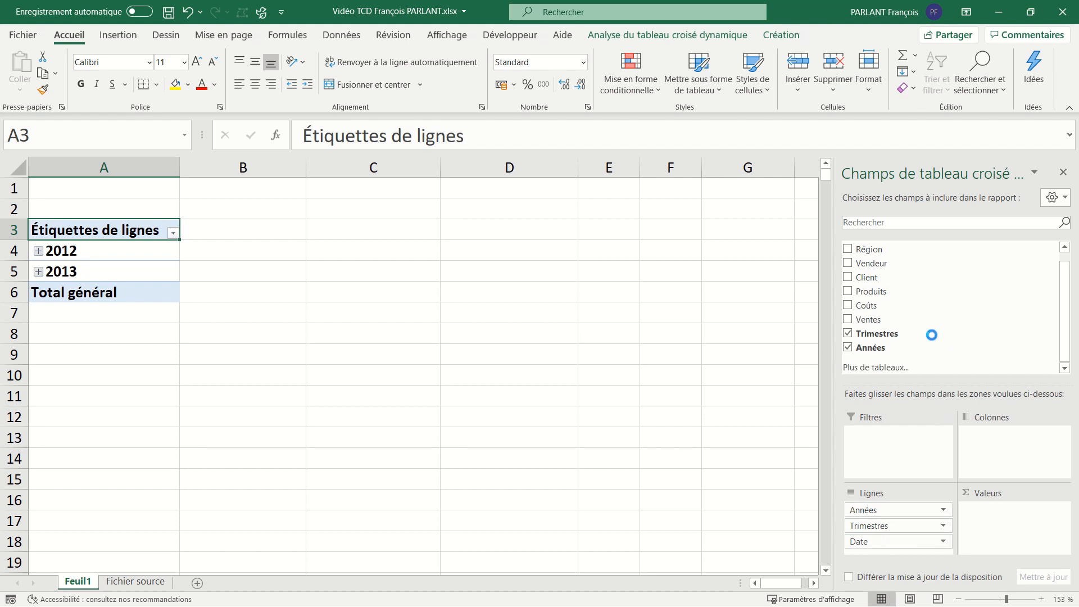
left_click_drag(897, 509, 925, 347)
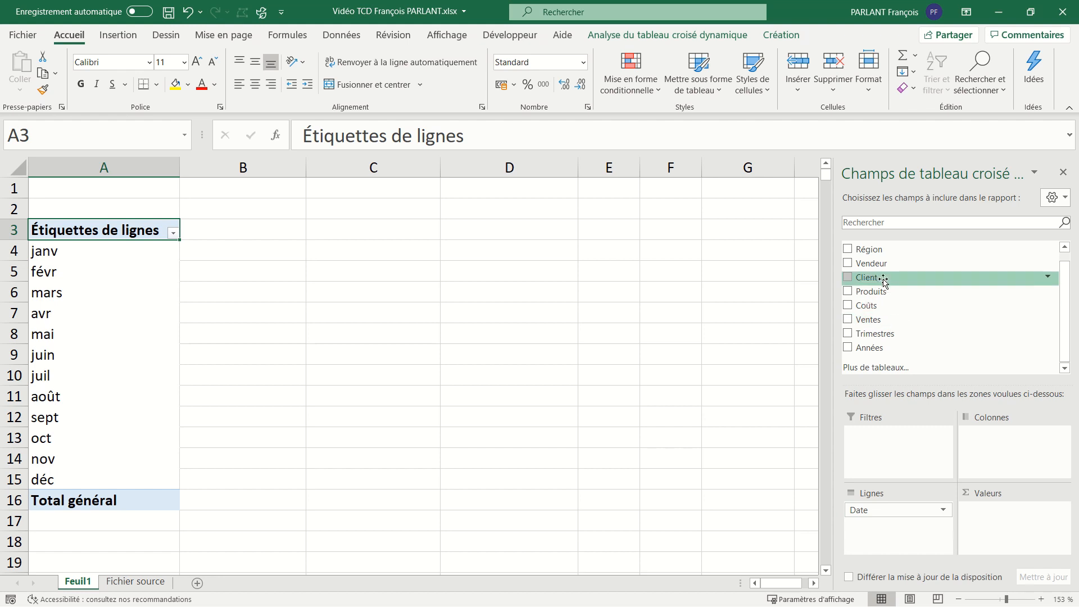
left_click_drag(871, 321, 1003, 509)
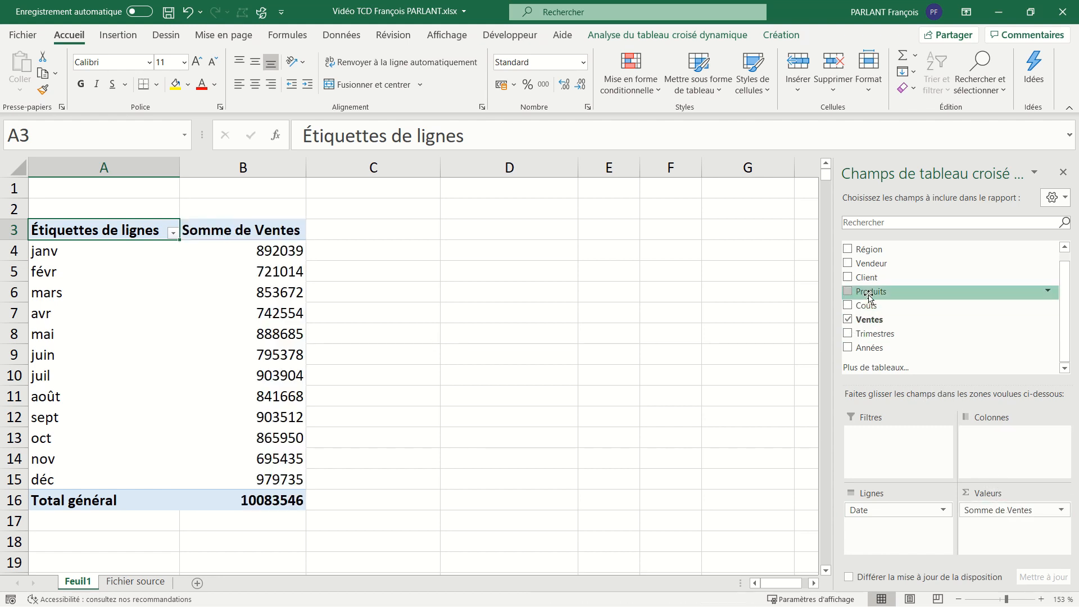
Add Région as the pivot table's columns and regroup the row dates by Mois and Années, without Trimestres
left_click_drag(874, 250, 978, 433)
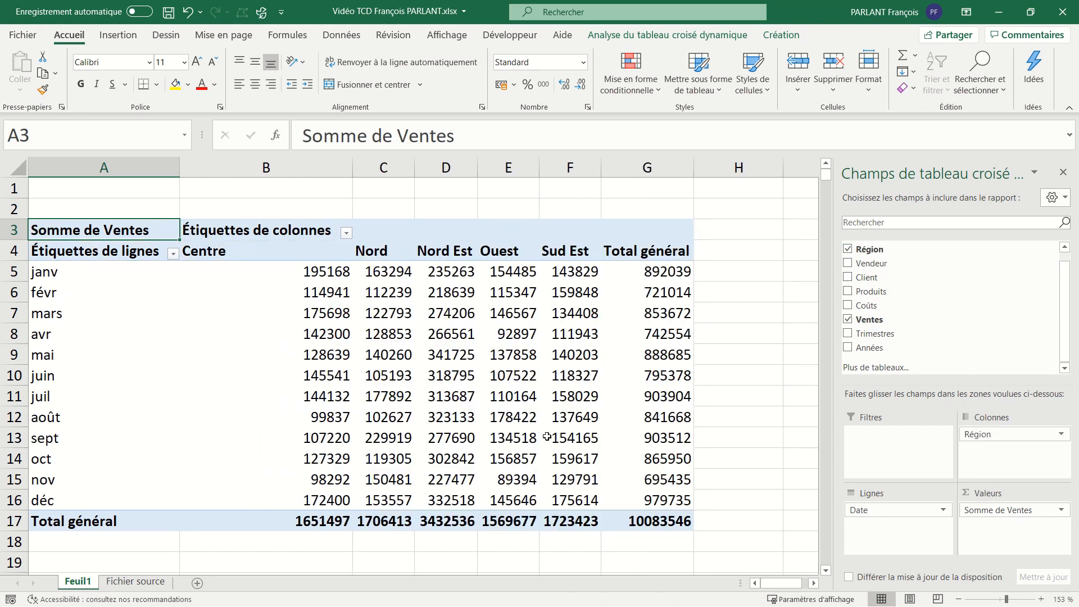
right_click(84, 319)
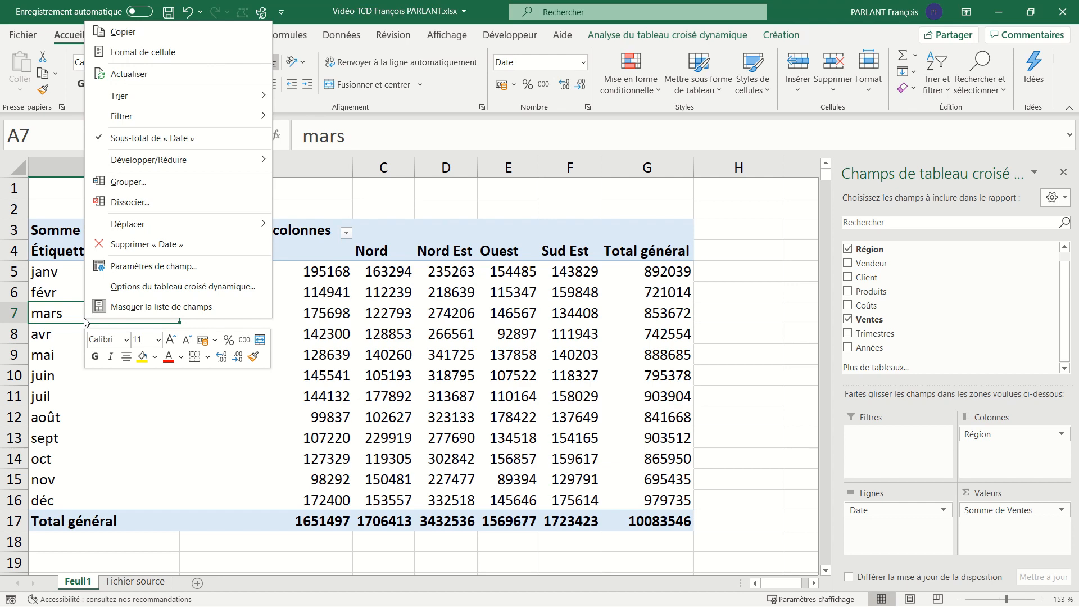
left_click(130, 183)
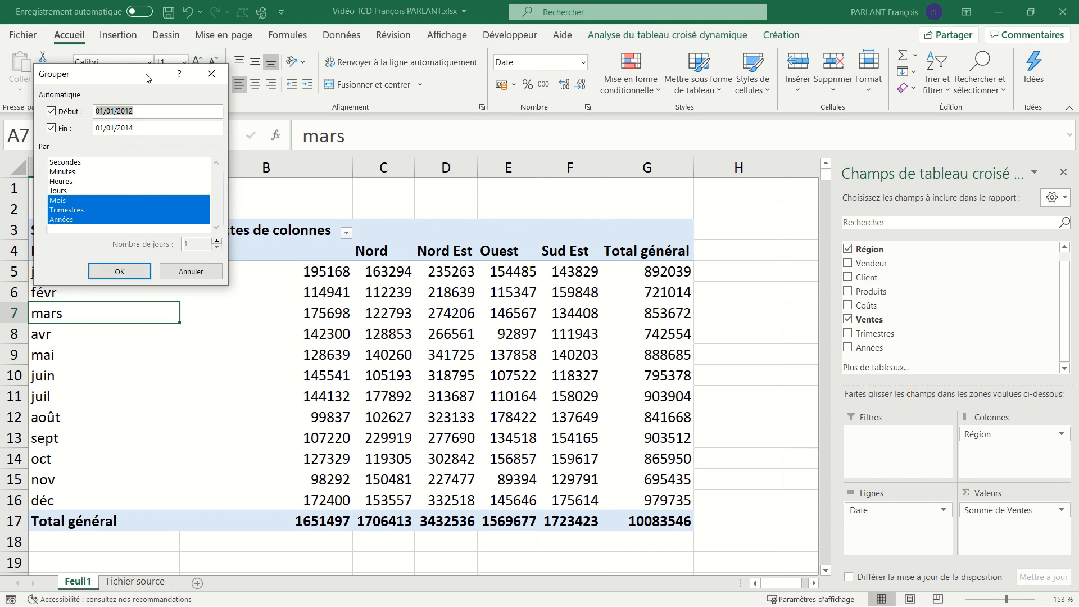
left_click_drag(144, 77, 300, 89)
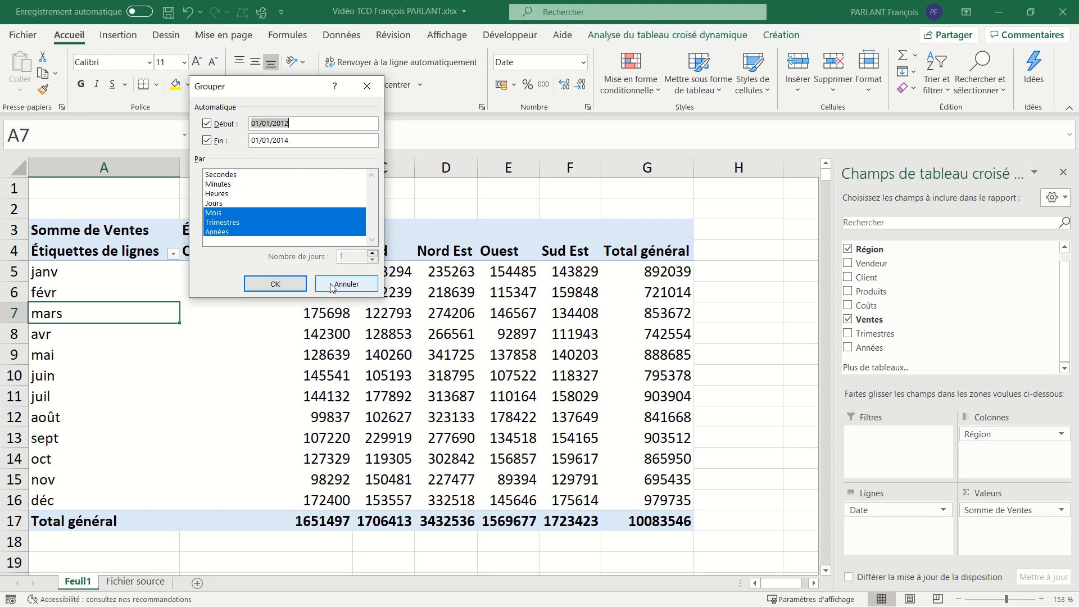
left_click(248, 223)
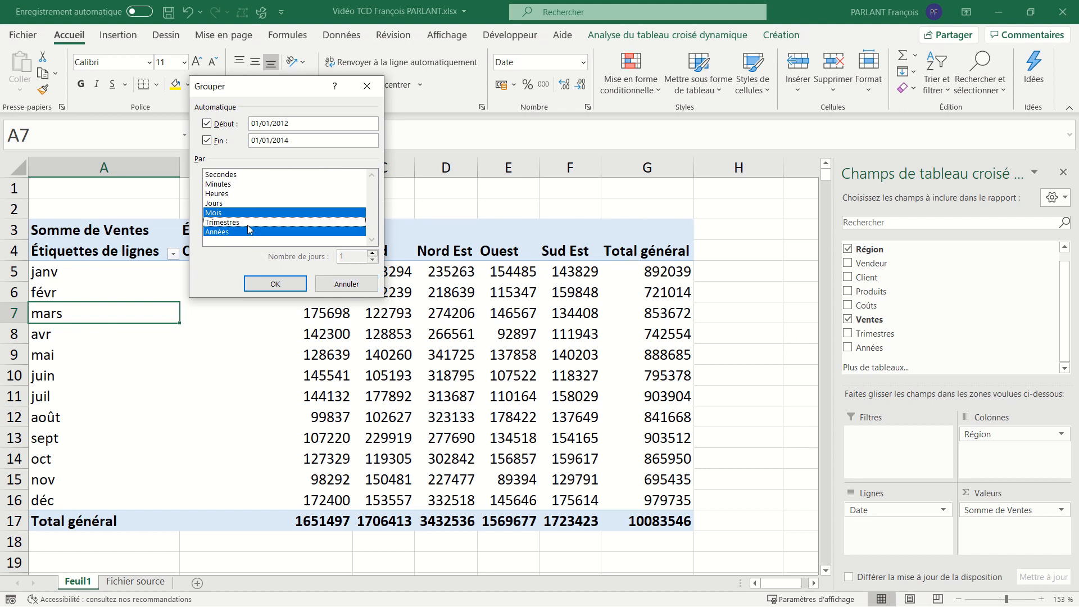
left_click(272, 283)
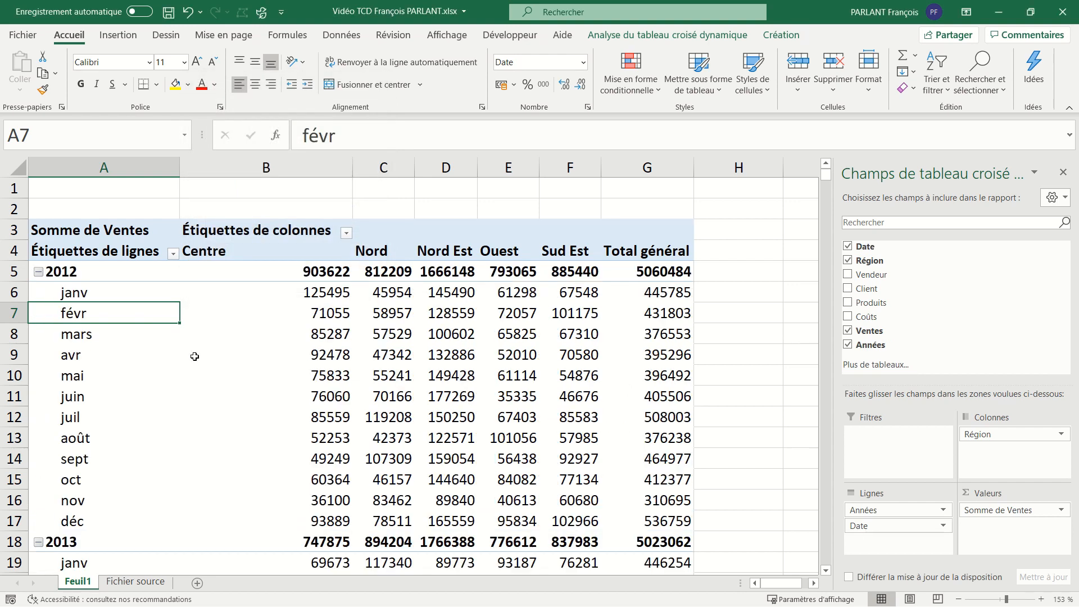
scroll(194, 357, "down", 1)
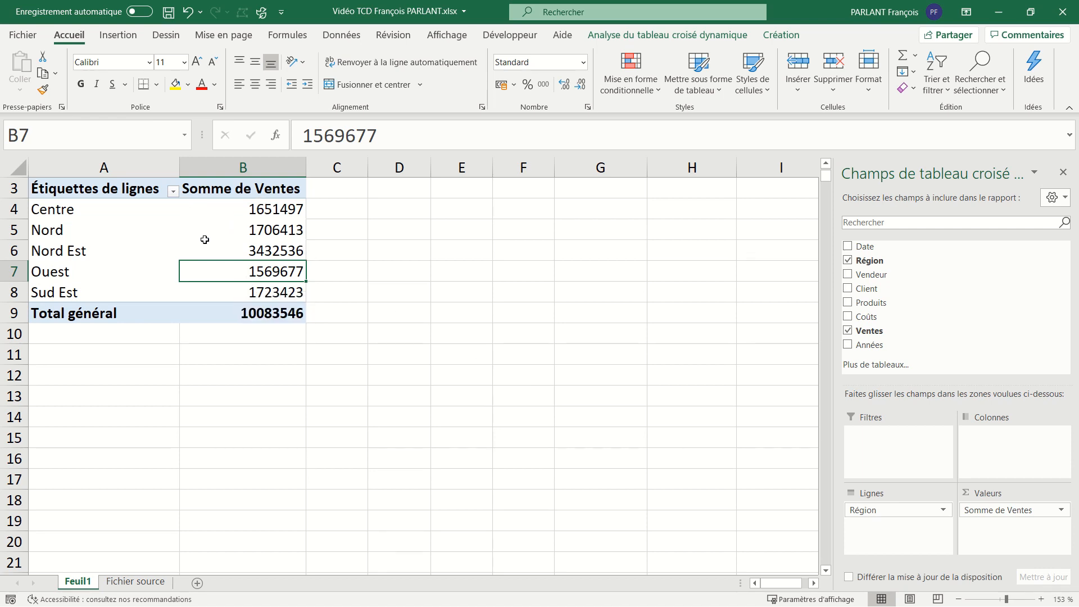
Insert an Anneau pivot chart of the sales by region and reposition it on the sheet
mouse_move(205, 240)
left_click(136, 37)
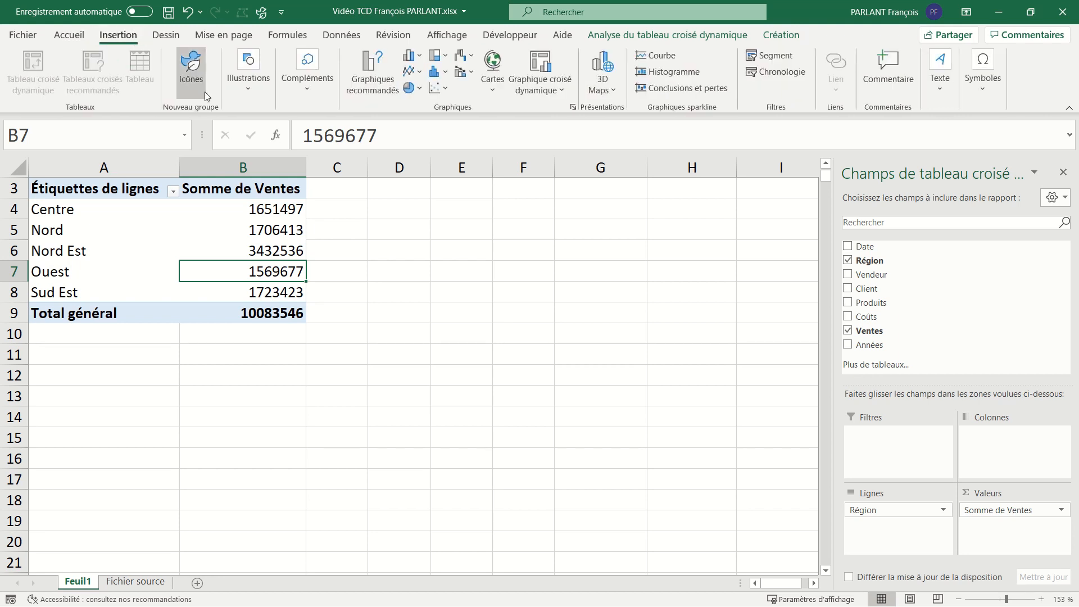
left_click(371, 84)
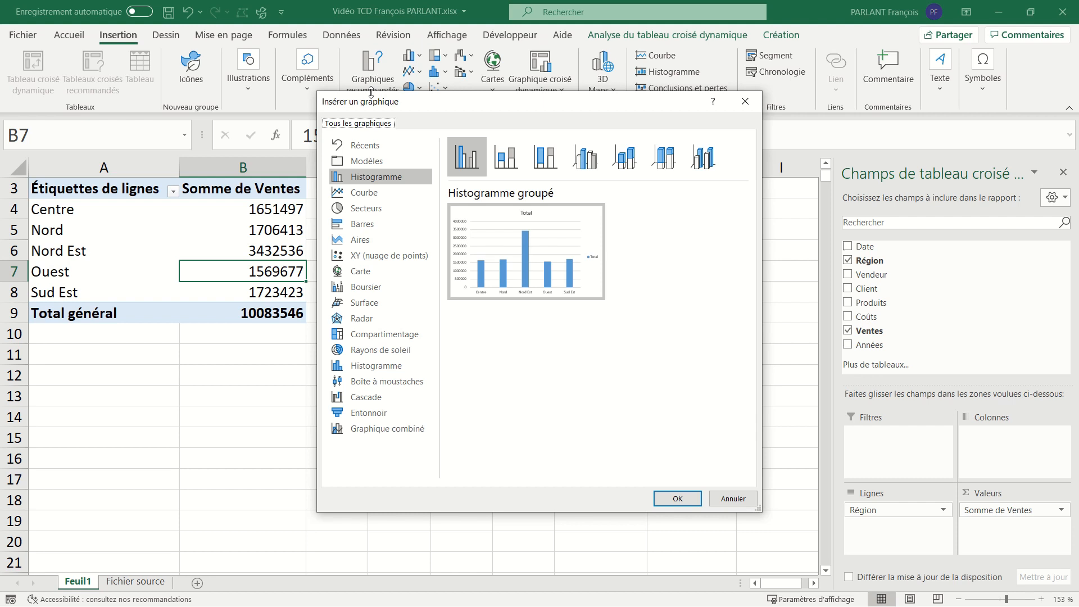
left_click(745, 102)
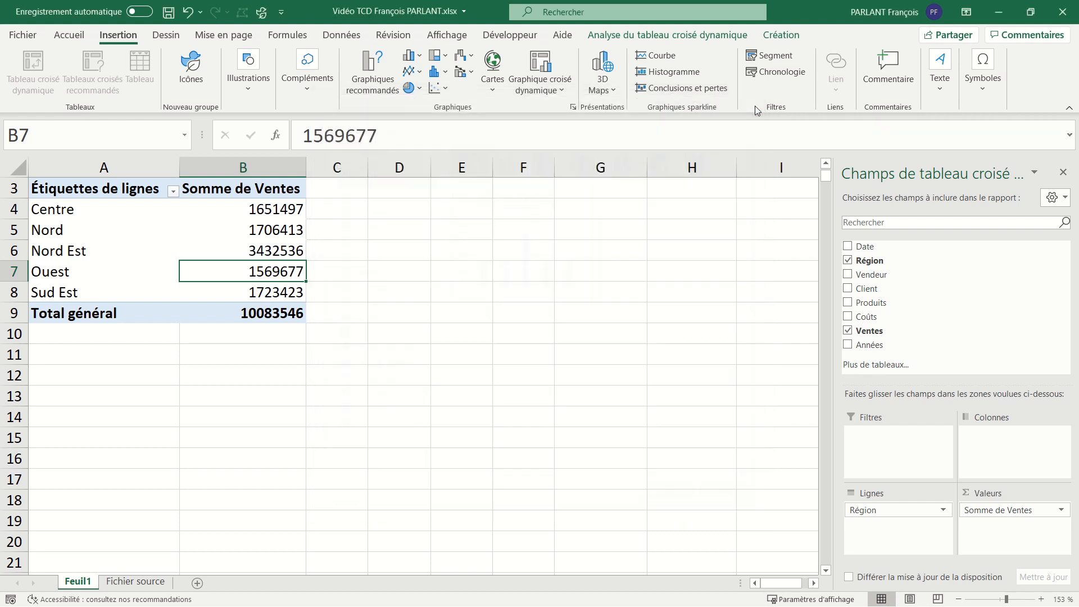
left_click(418, 89)
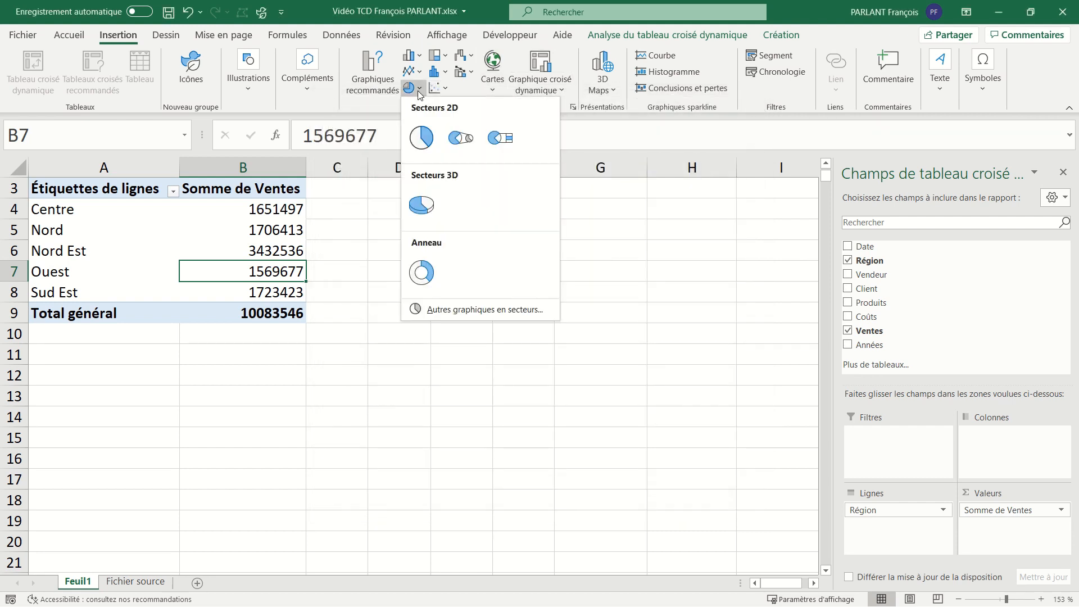
left_click(422, 272)
left_click(747, 297)
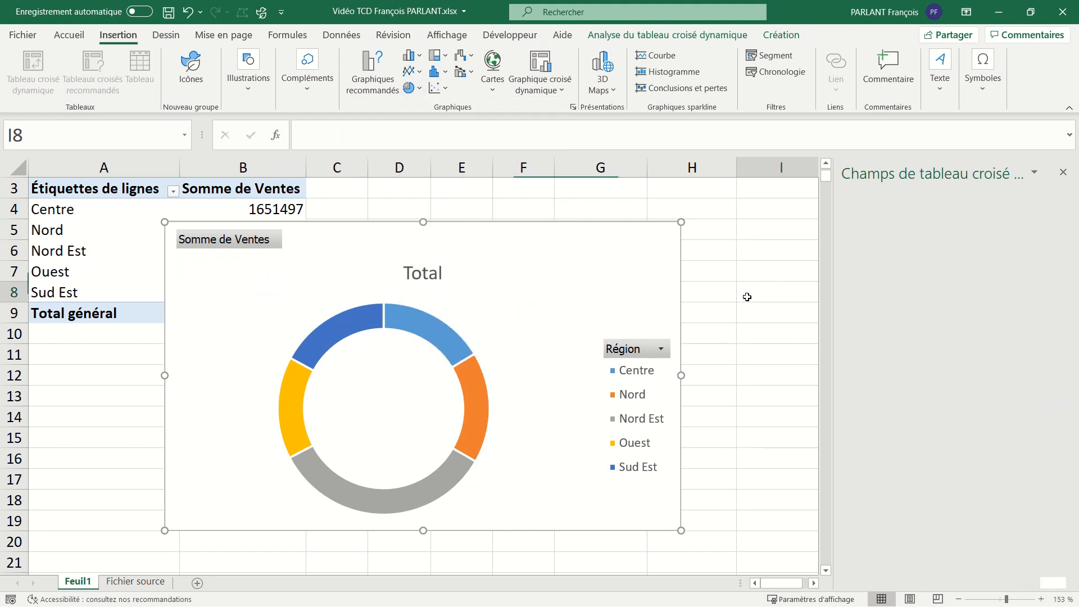
left_click(615, 271)
left_click_drag(615, 267, 539, 250)
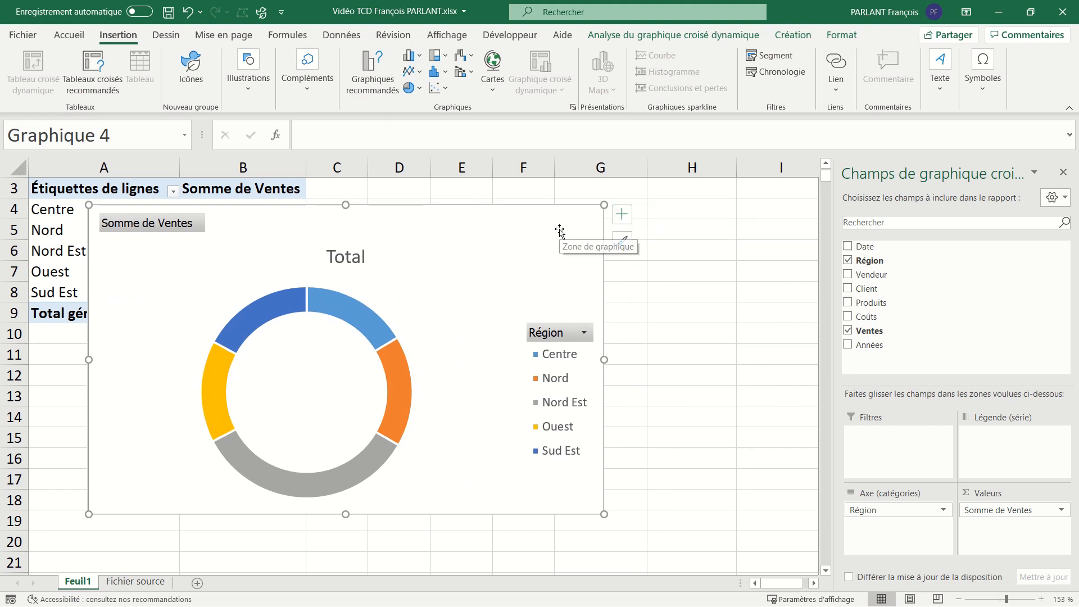
mouse_move(559, 229)
left_mouse_down()
mouse_move(627, 245)
mouse_move(572, 237)
left_mouse_up()
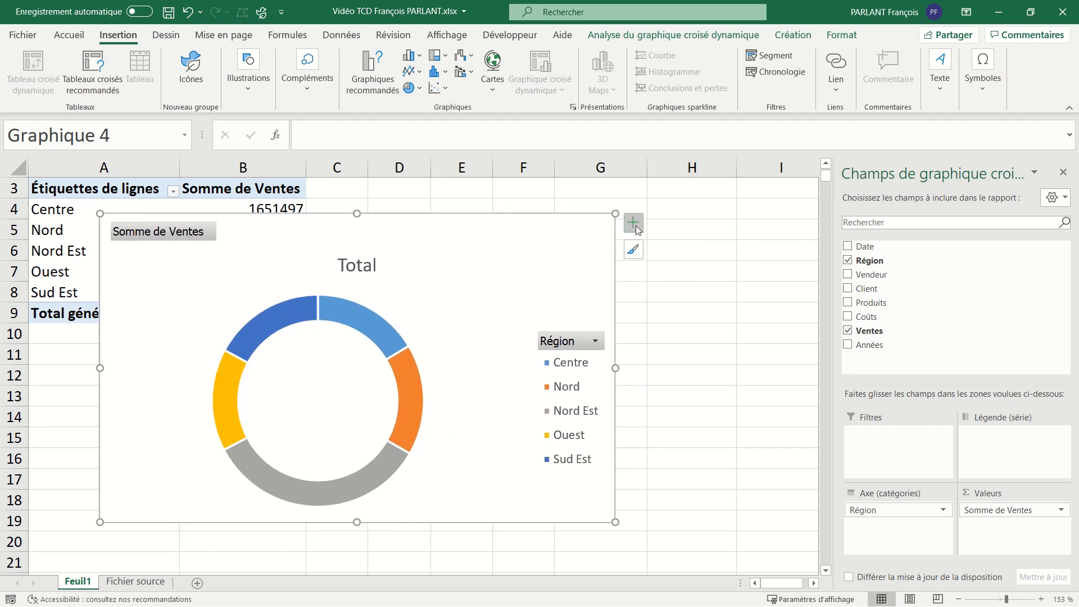
Add data labels to the doughnut chart and have them show Pourcentage instead of Valeur
left_click(636, 225)
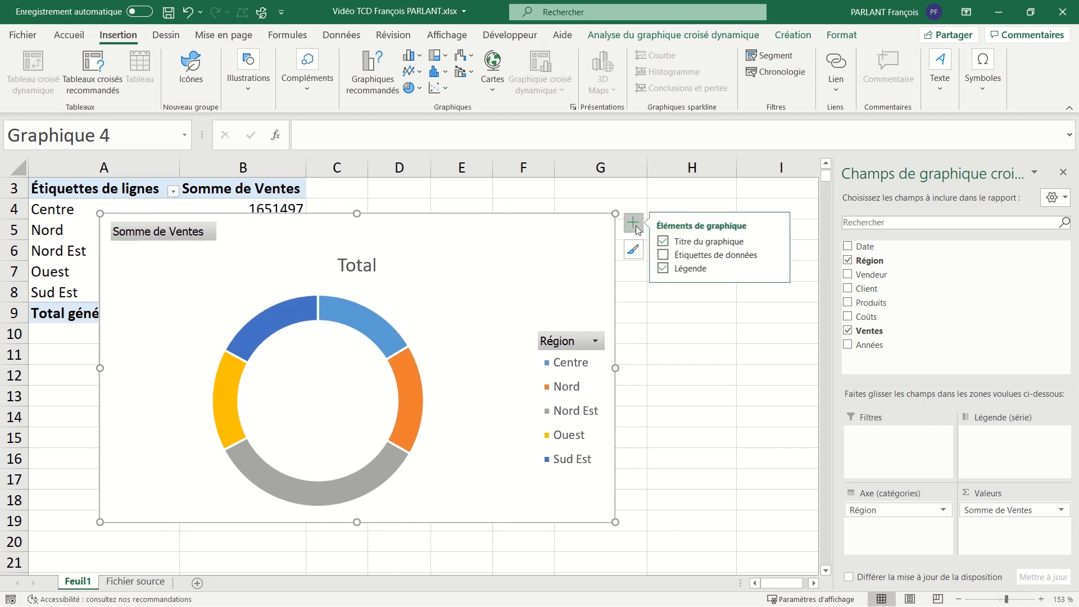
left_click(664, 256)
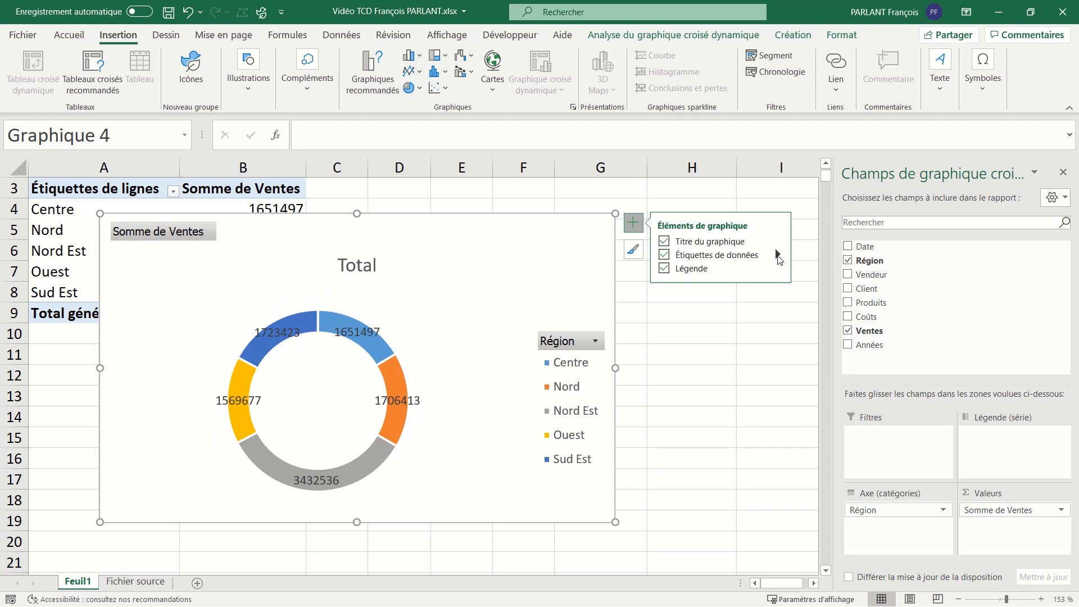
left_click(778, 256)
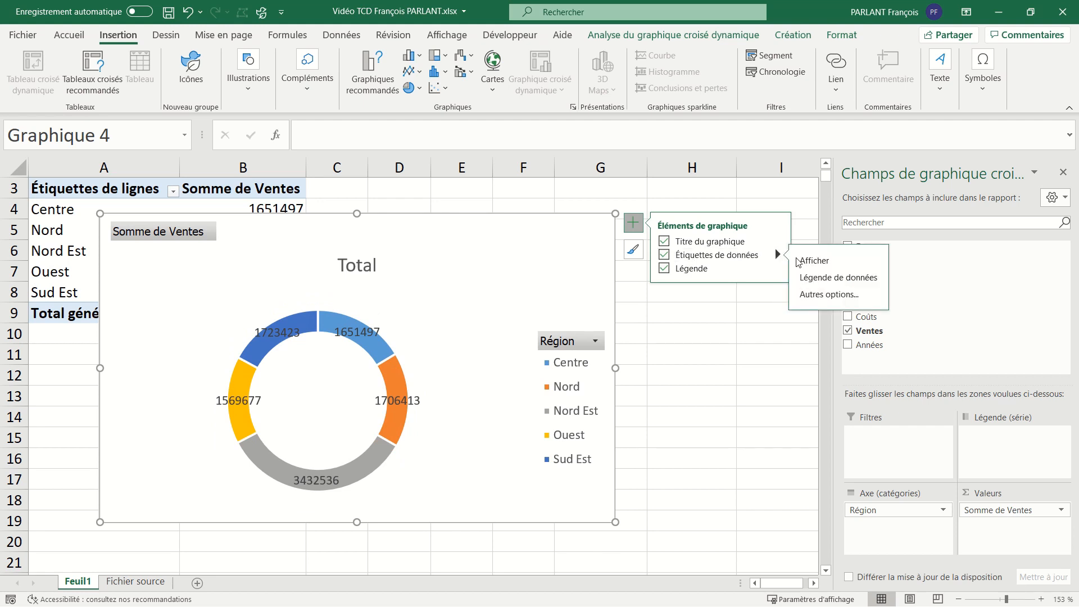
left_click(802, 295)
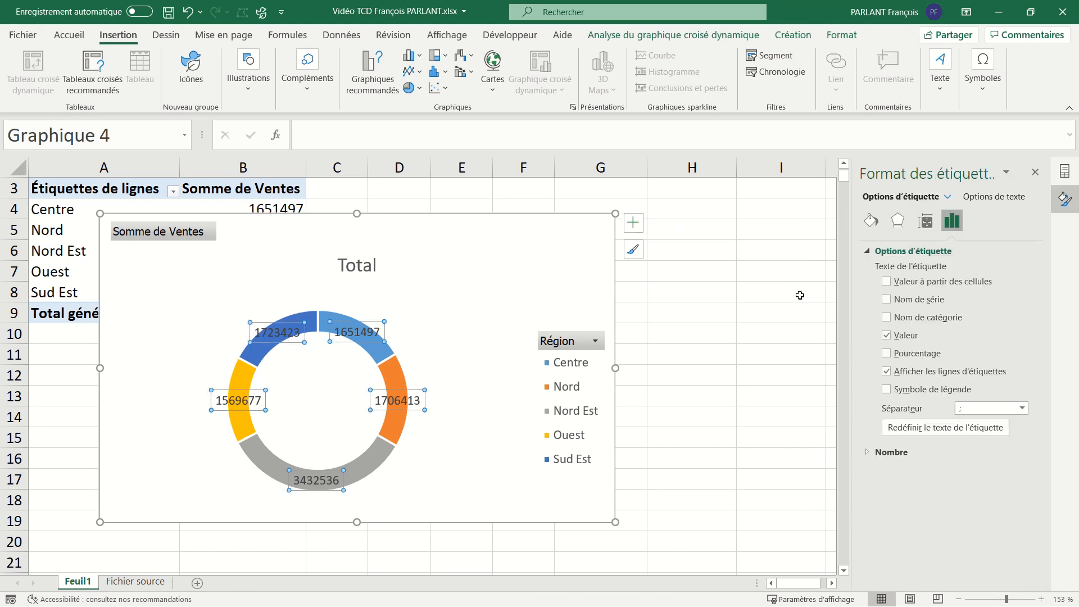
left_click(887, 352)
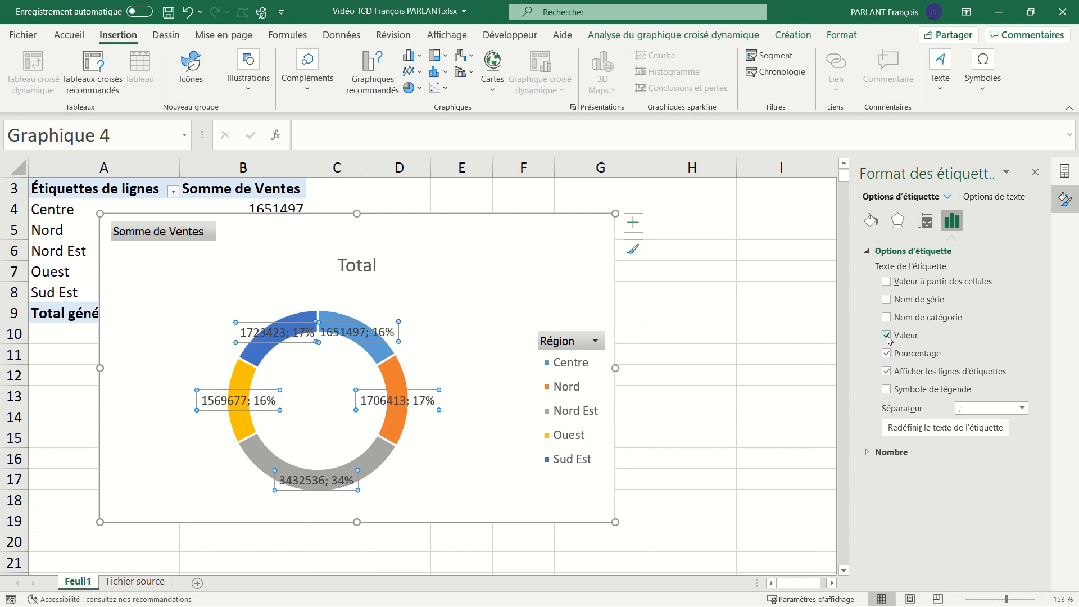
left_click(888, 337)
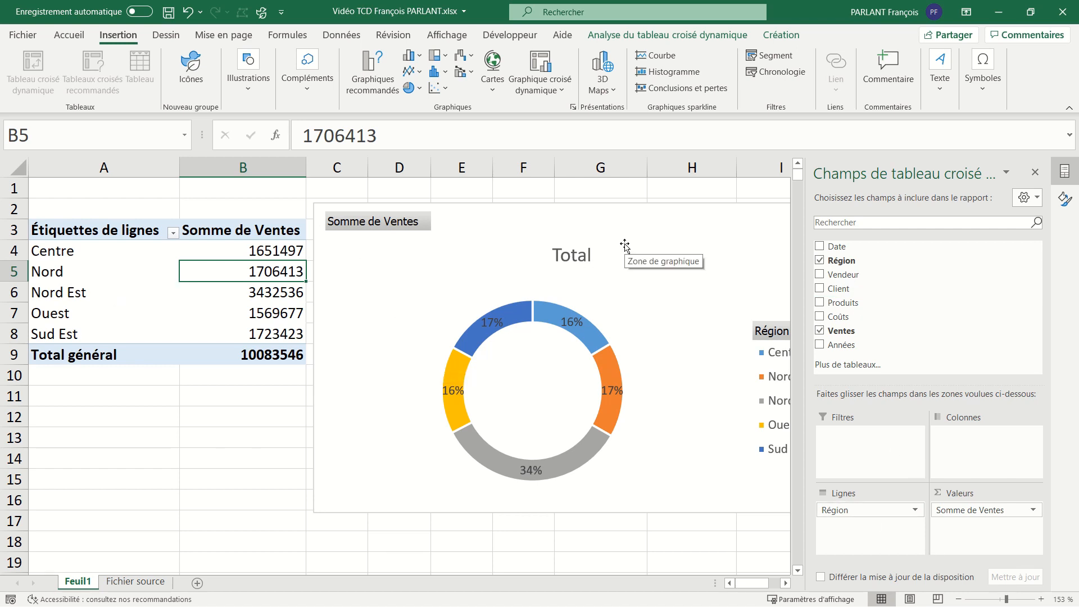
Create a copy of the sheet Feuil1 before Feuil1 in the same workbook and open the copy
right_click(78, 584)
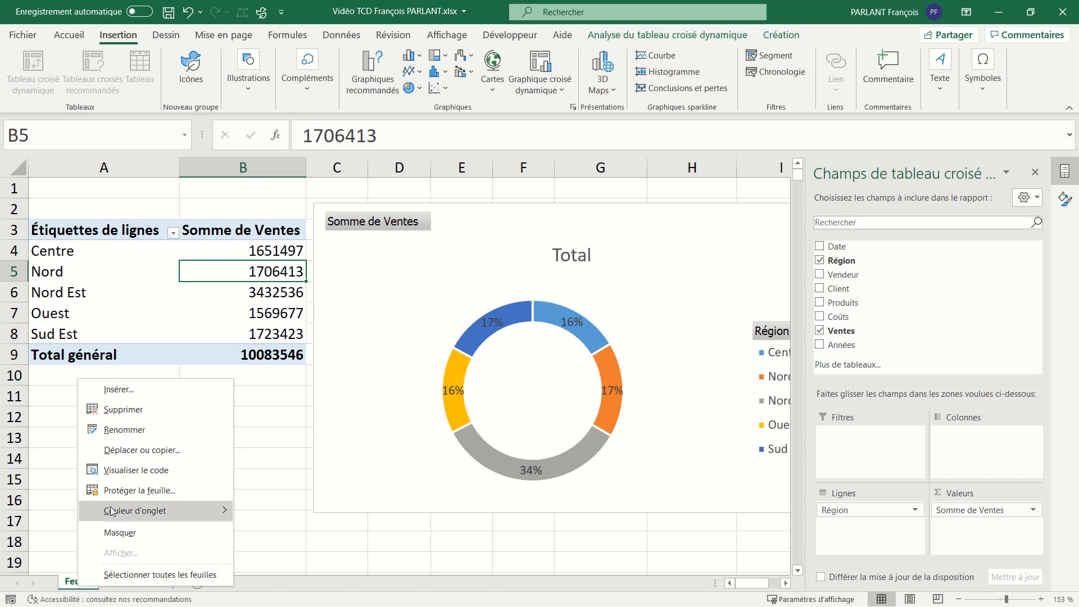
left_click(119, 450)
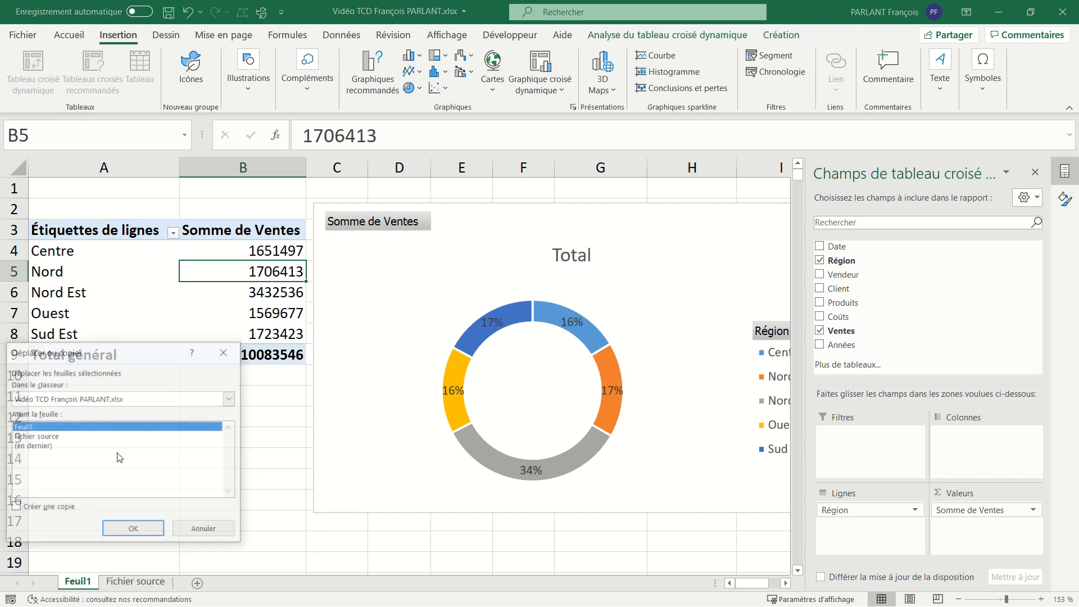
left_click(33, 512)
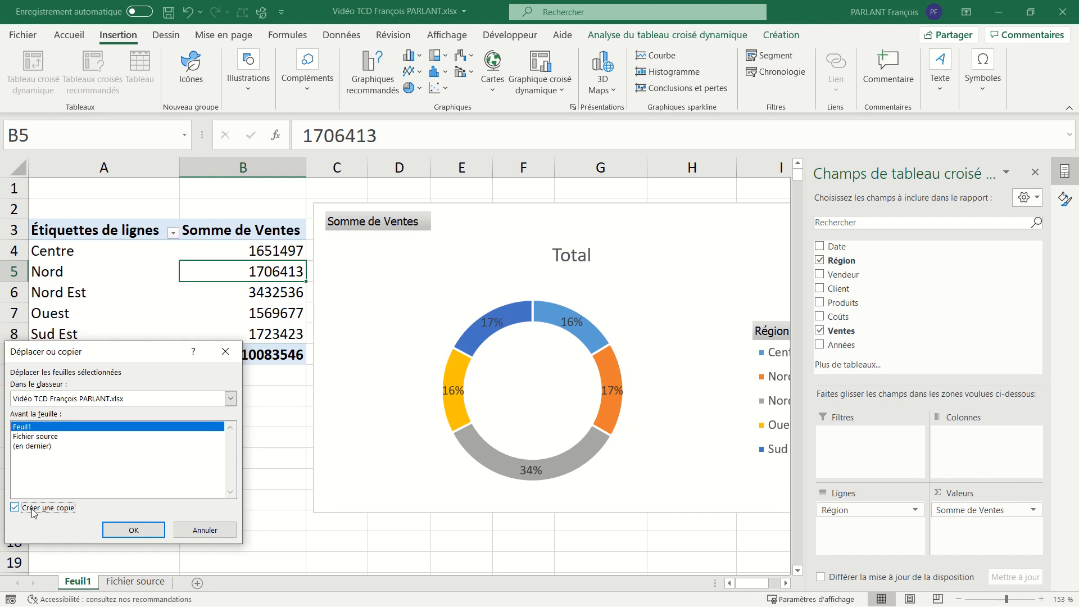
left_click(136, 535)
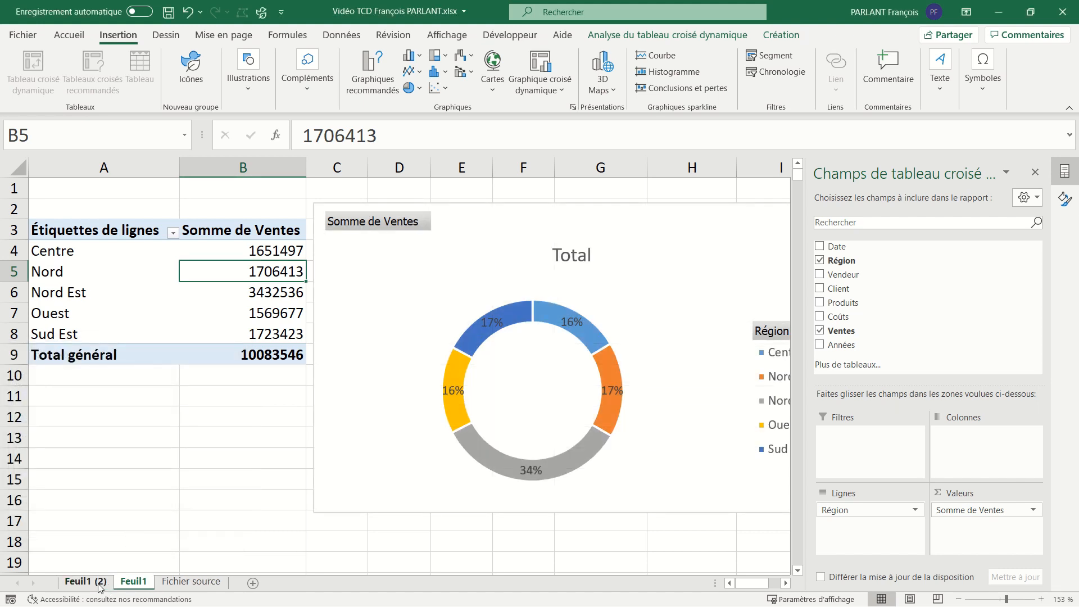
left_click(131, 583)
left_click(99, 583)
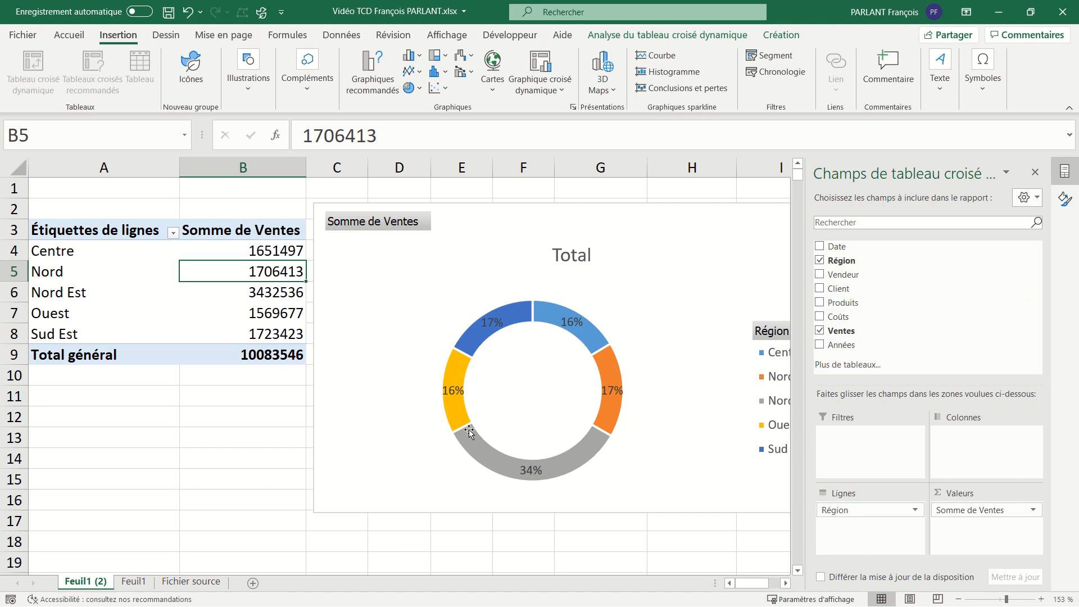
On the copied sheet, delete the doughnut chart and replace Région with Vendeur as the pivot table's rows
mouse_move(569, 473)
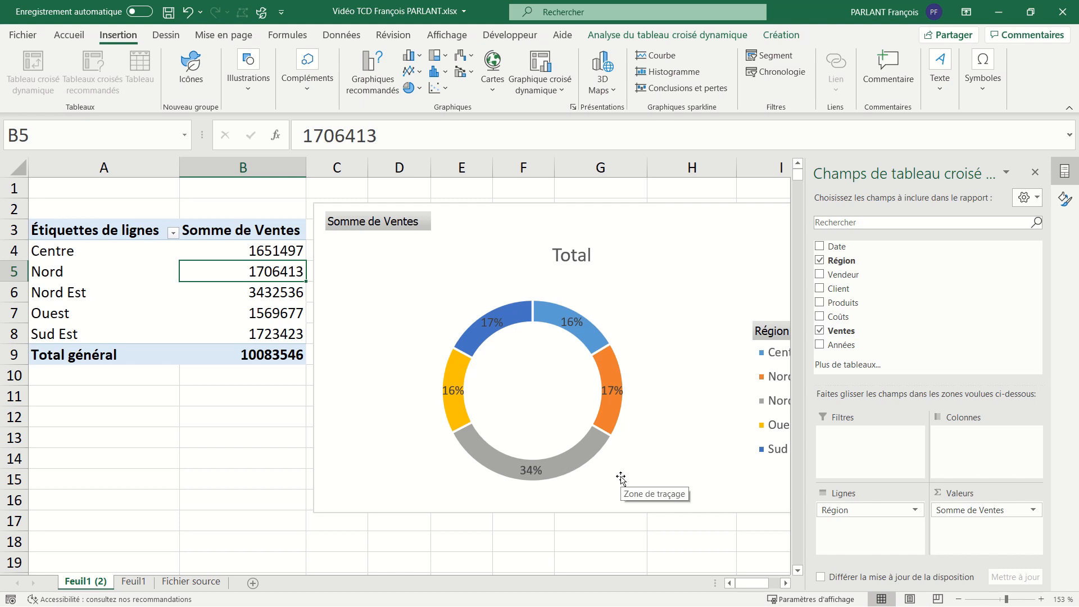
left_click(336, 495)
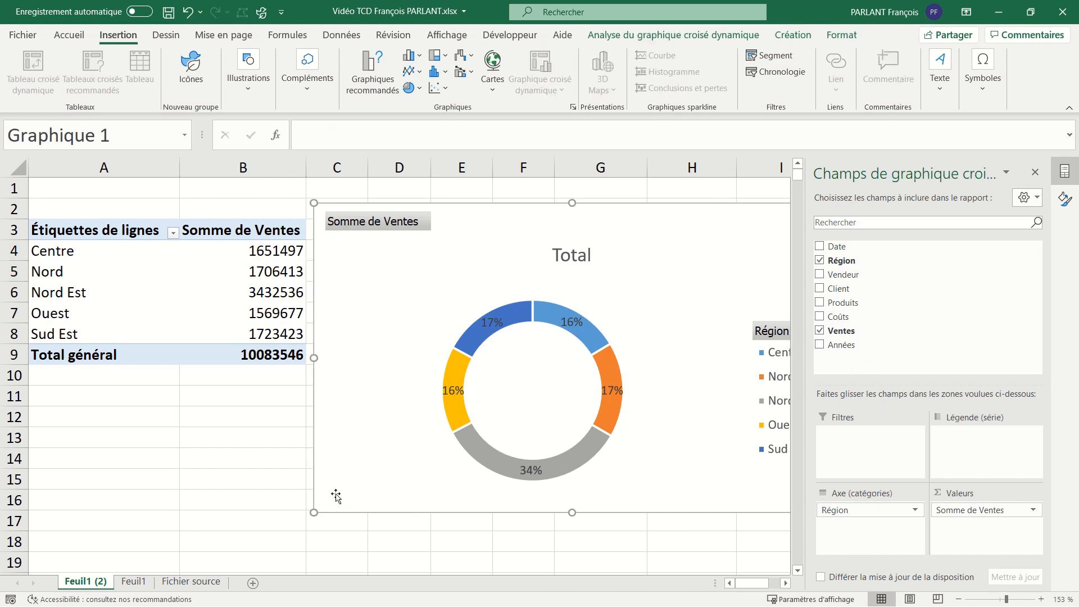
key("Delete")
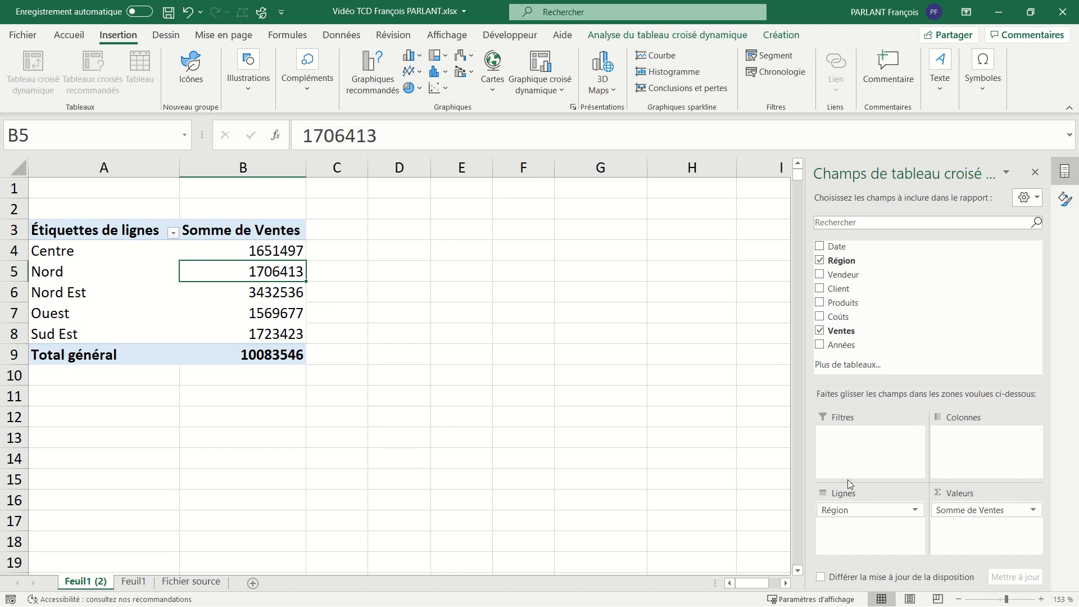
left_click(848, 509)
left_click_drag(847, 509, 872, 518)
Insert a 2-D clustered column chart of sales by Vendeur, shifted toward the right of the pivot table, and remove its legend
left_click(205, 337)
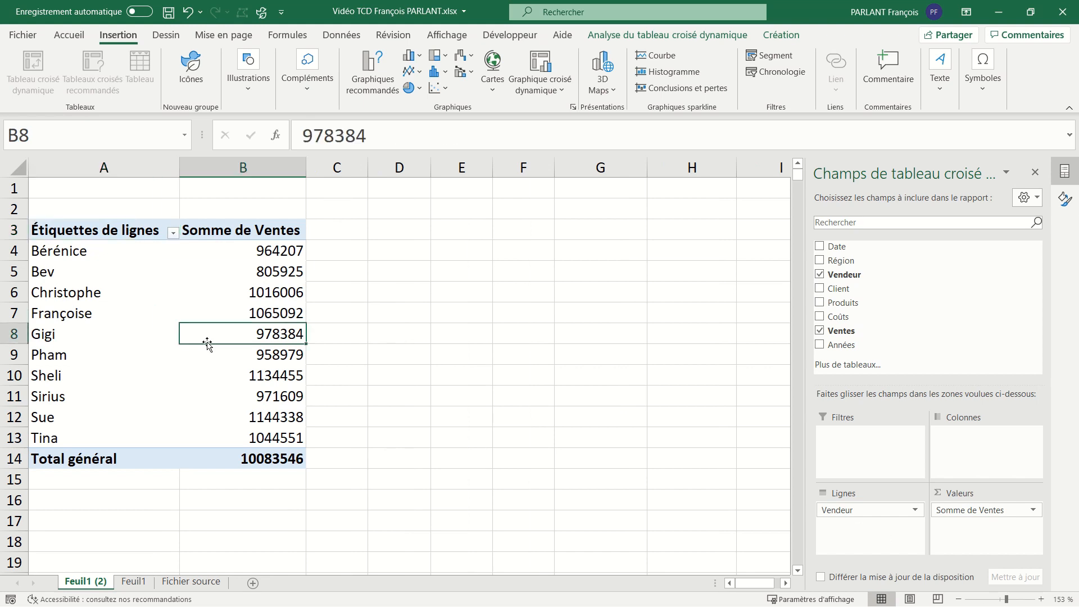
left_click(422, 55)
left_click(422, 104)
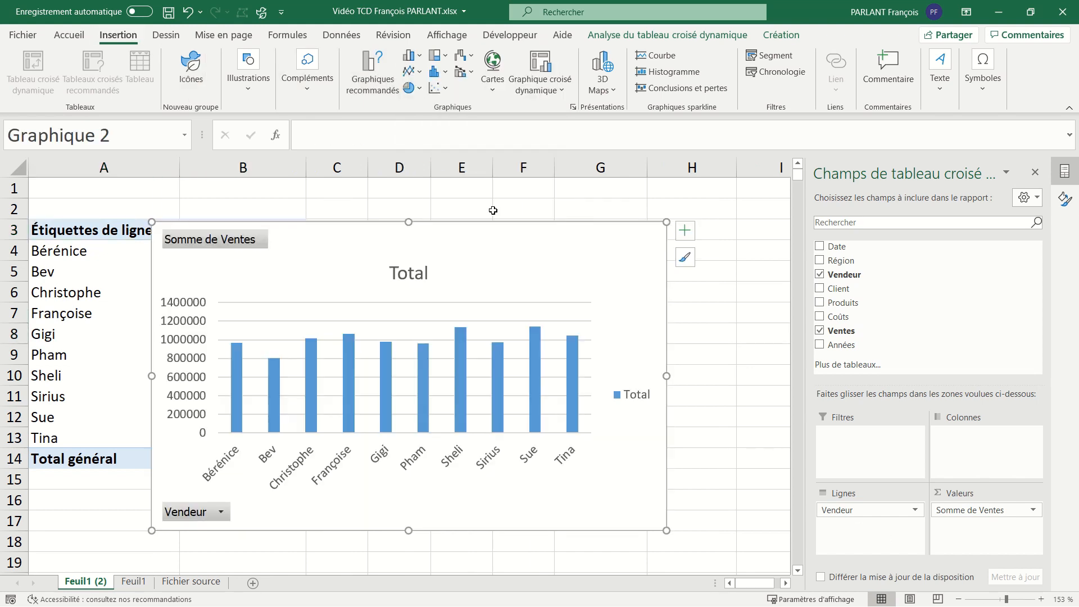
left_click_drag(506, 234, 567, 205)
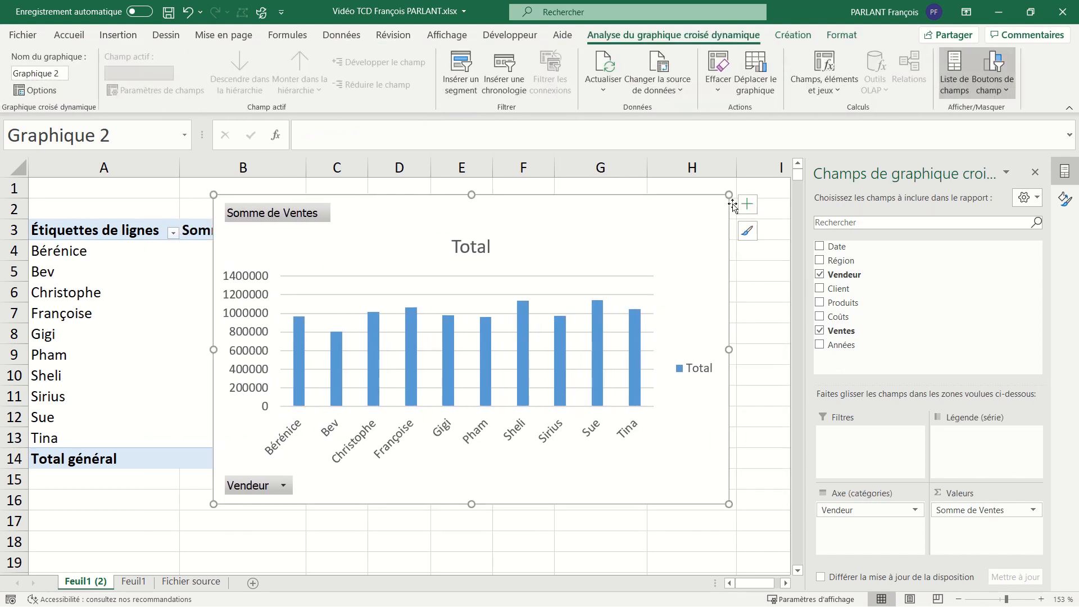
left_click(748, 206)
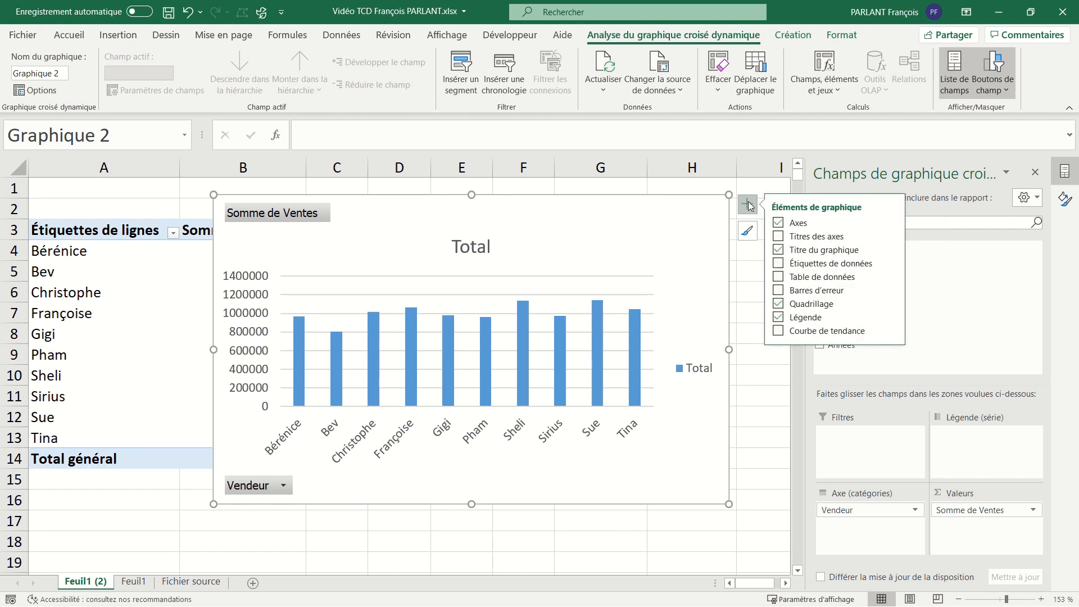
left_click(779, 318)
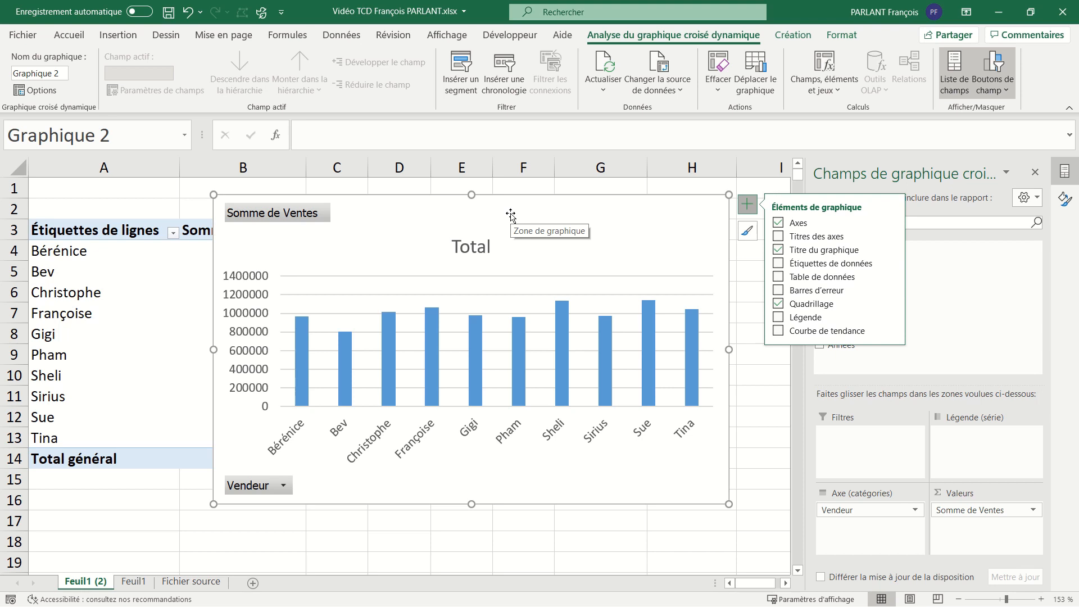
Add a new blank worksheet and place it before all the other sheets
left_click(252, 584)
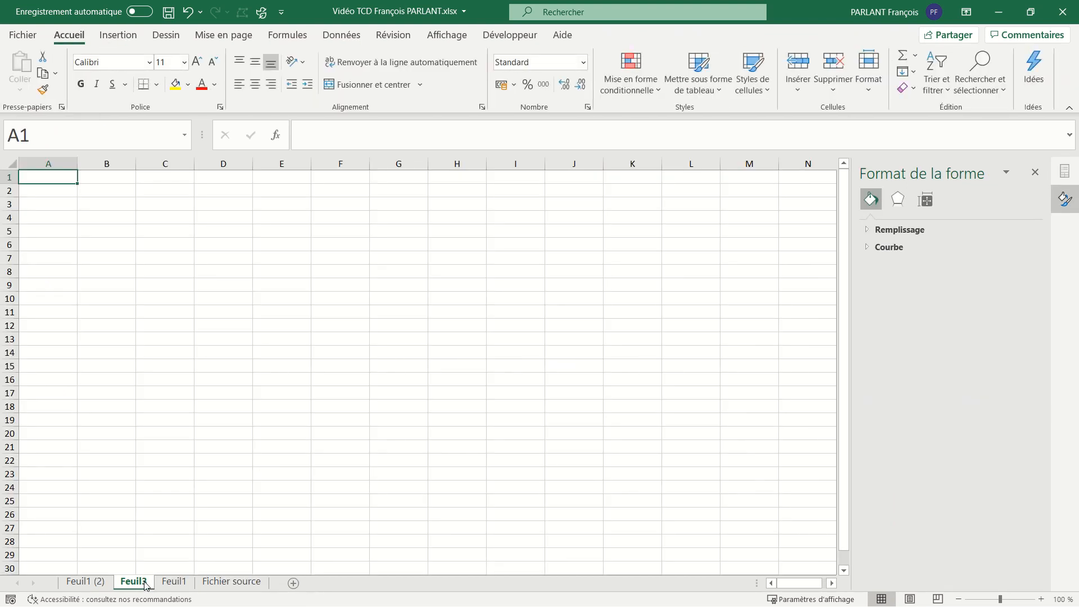
left_click_drag(145, 585, 82, 584)
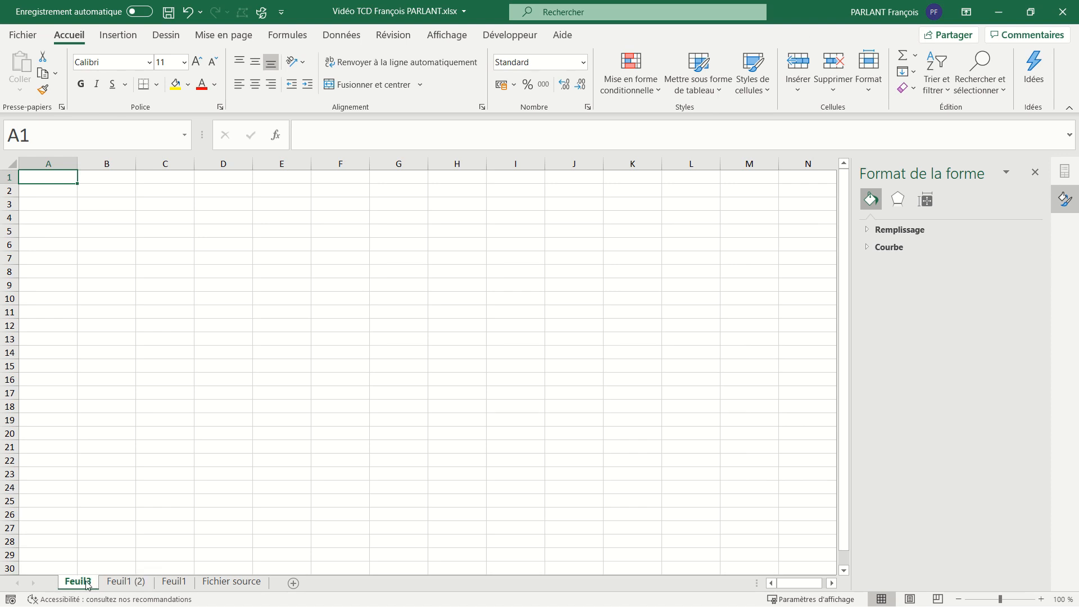
Hide the gridlines on the blank sheet Feuil3 and move the Vendeur column chart there from Feuil1 (2)
left_click(434, 38)
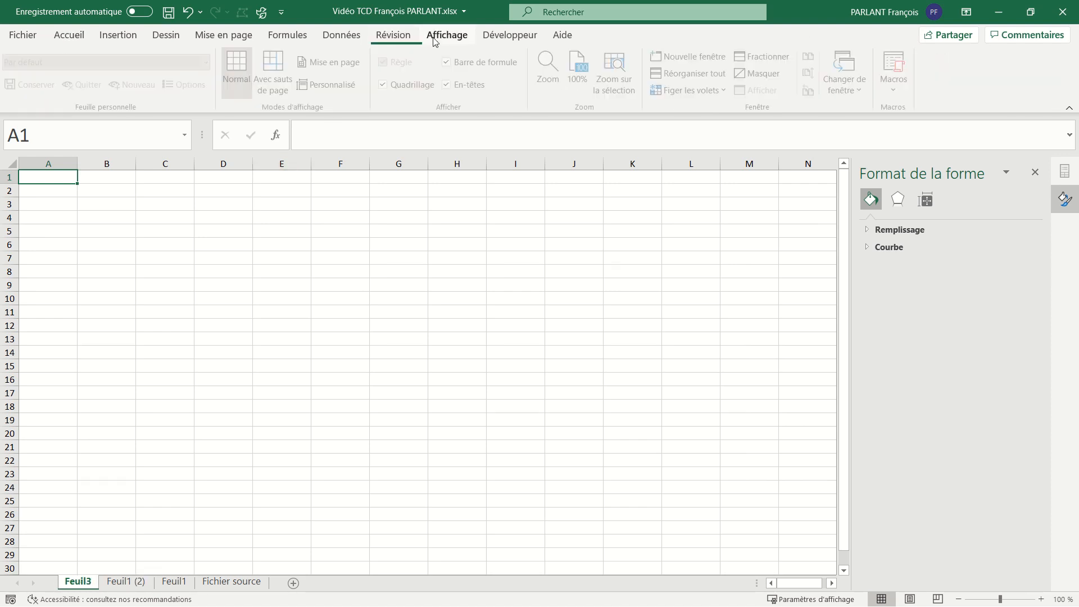
left_click(386, 84)
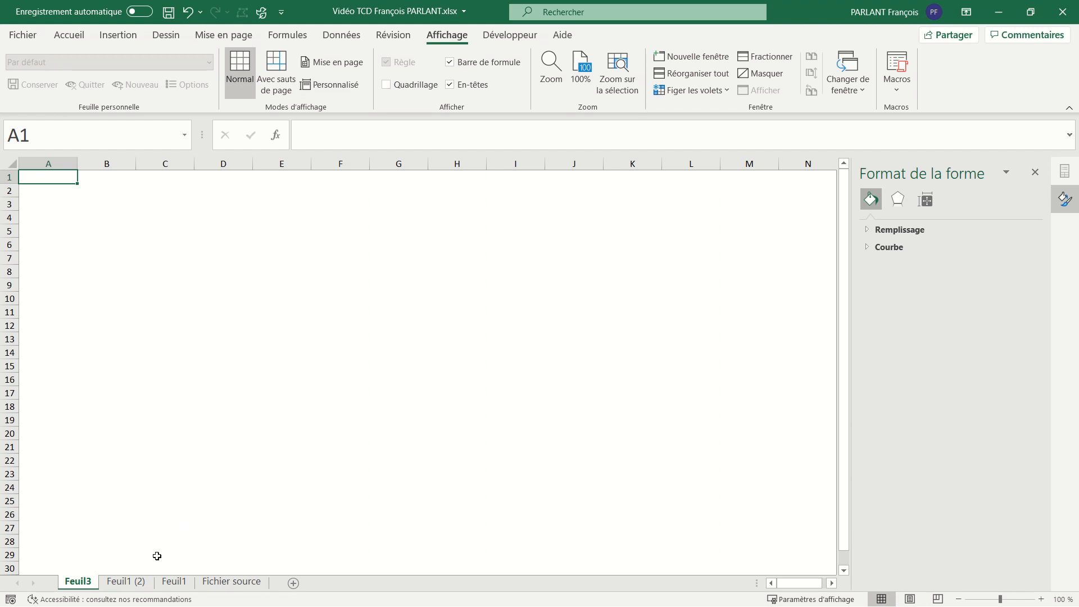
left_click(135, 583)
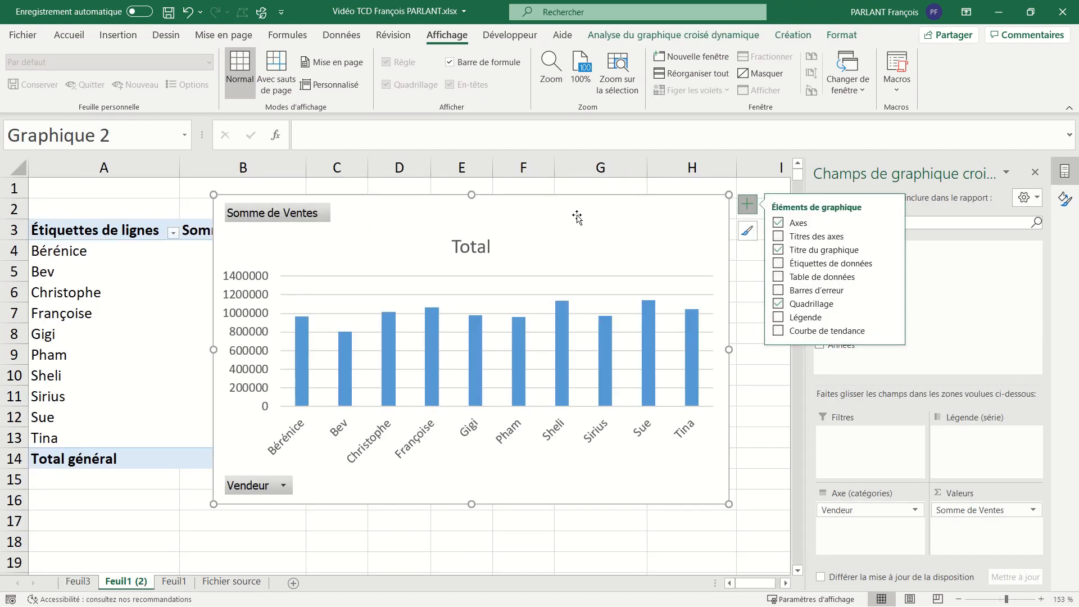
left_click(610, 223)
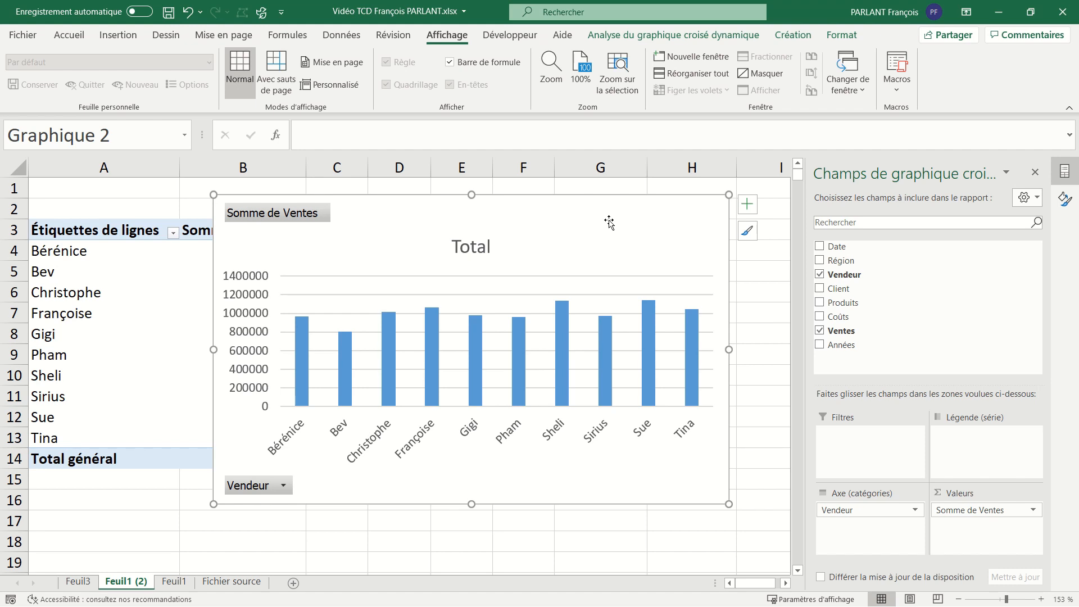
key("Delete")
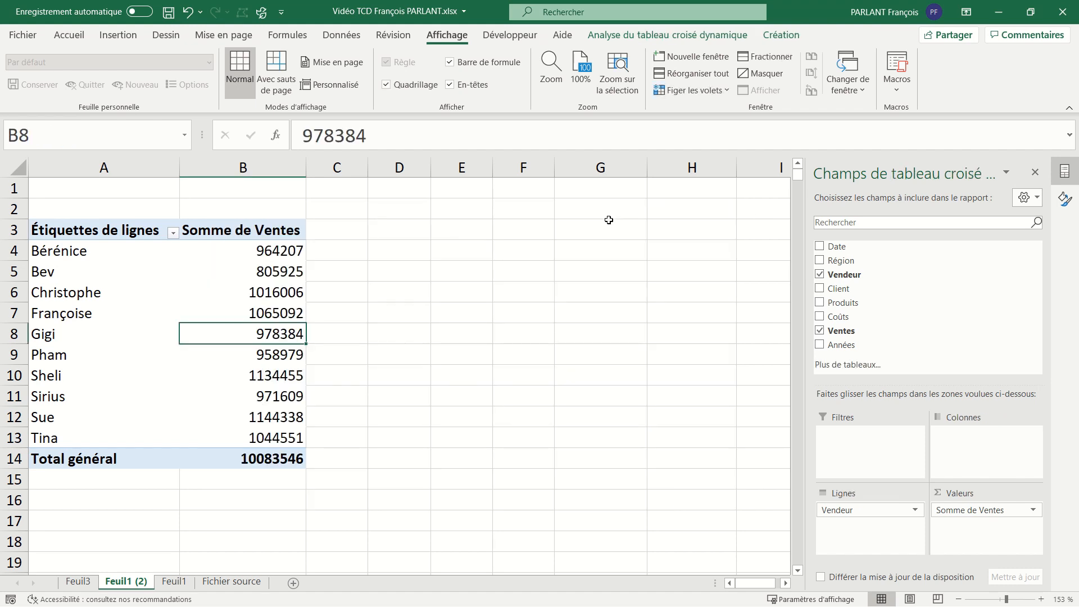
left_click(78, 580)
key("ctrl+v")
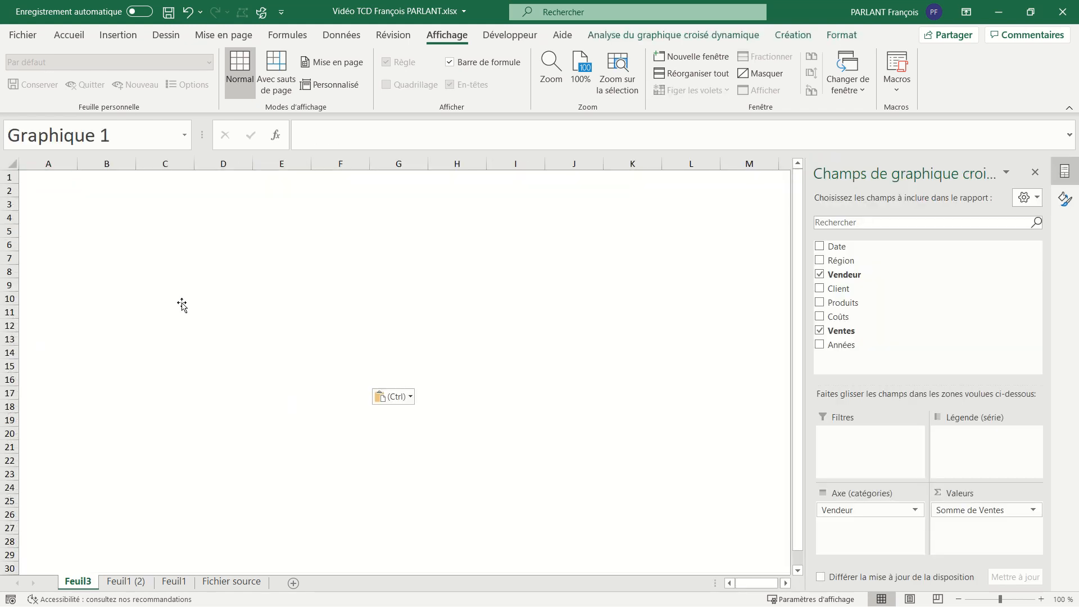
Move the Région doughnut chart from Feuil1 to Feuil3 and align it directly to the right of the column chart
left_click(180, 582)
left_click(489, 224)
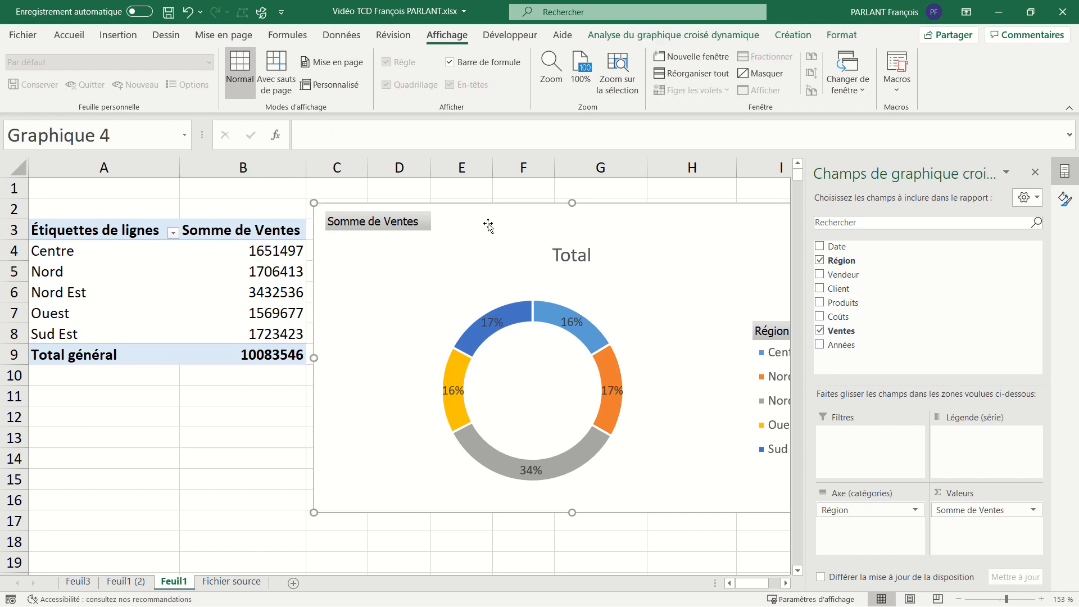
key("ctrl+x")
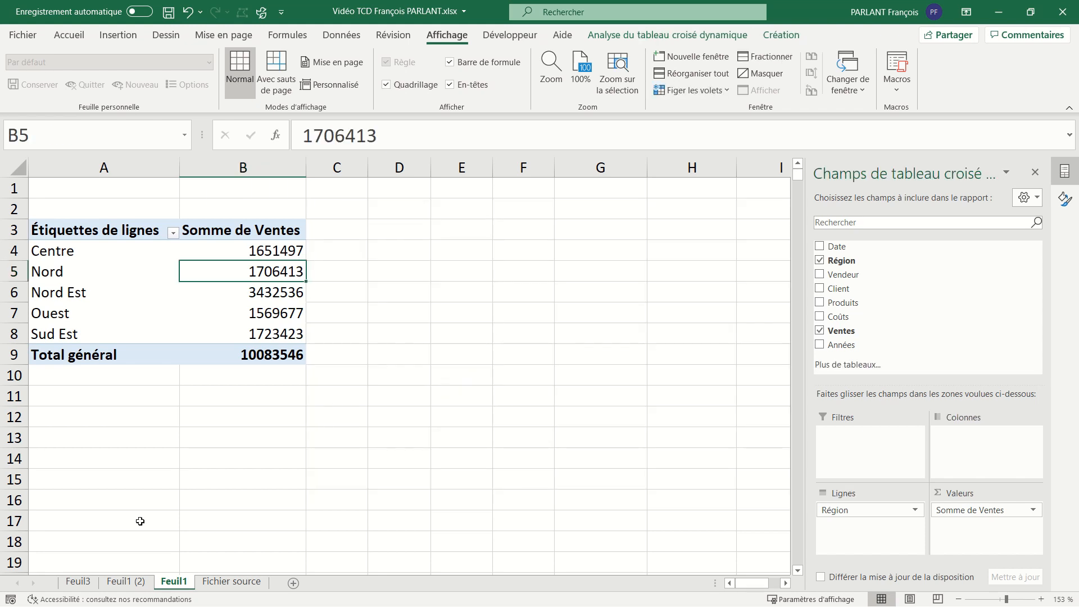
left_click(77, 582)
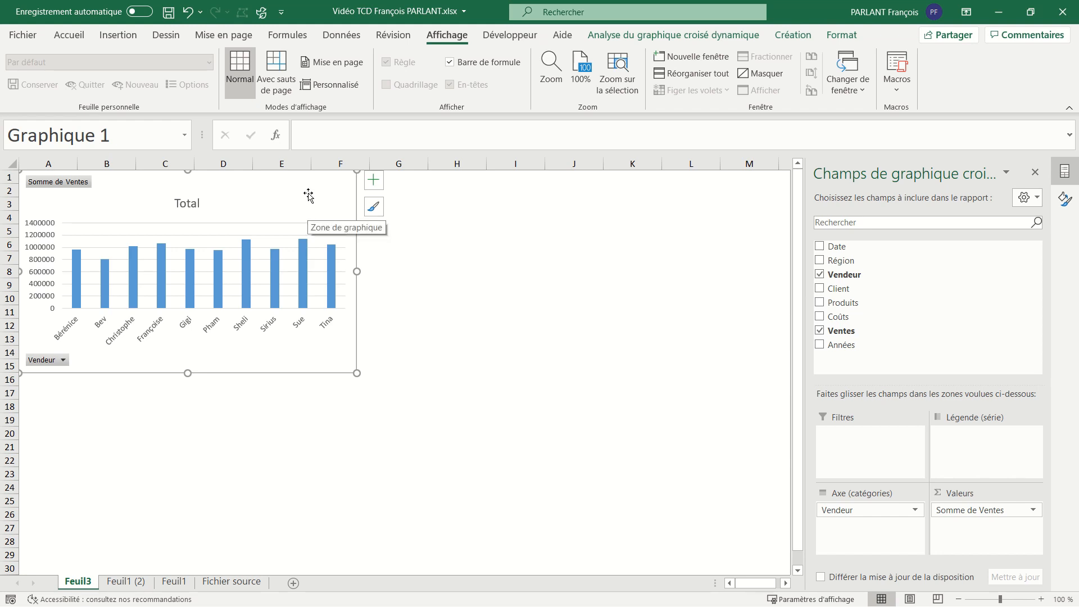
left_click(430, 201)
left_click(416, 187)
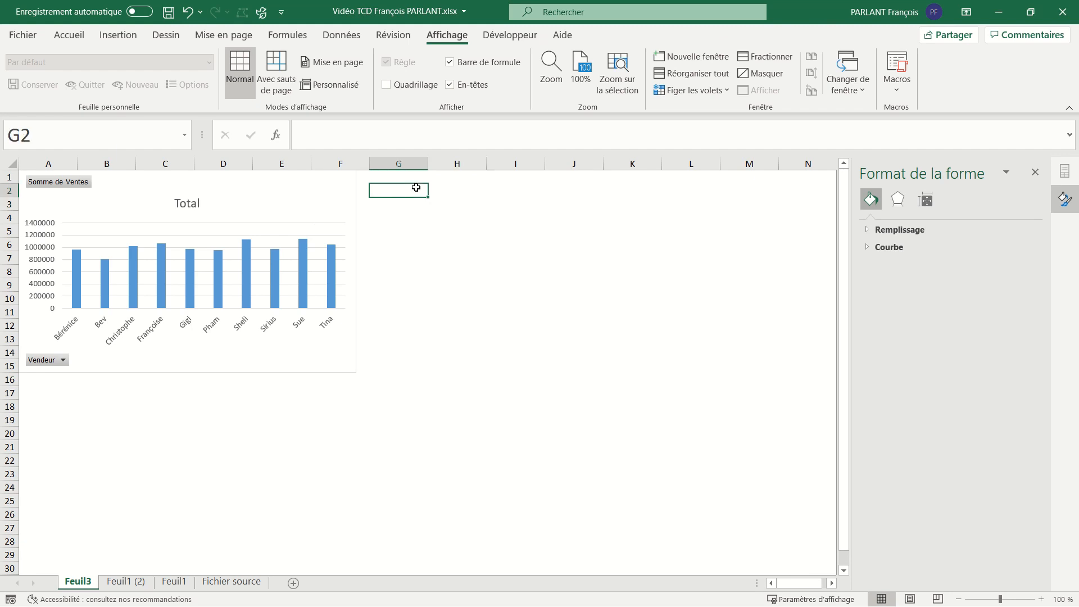
key("ctrl+v")
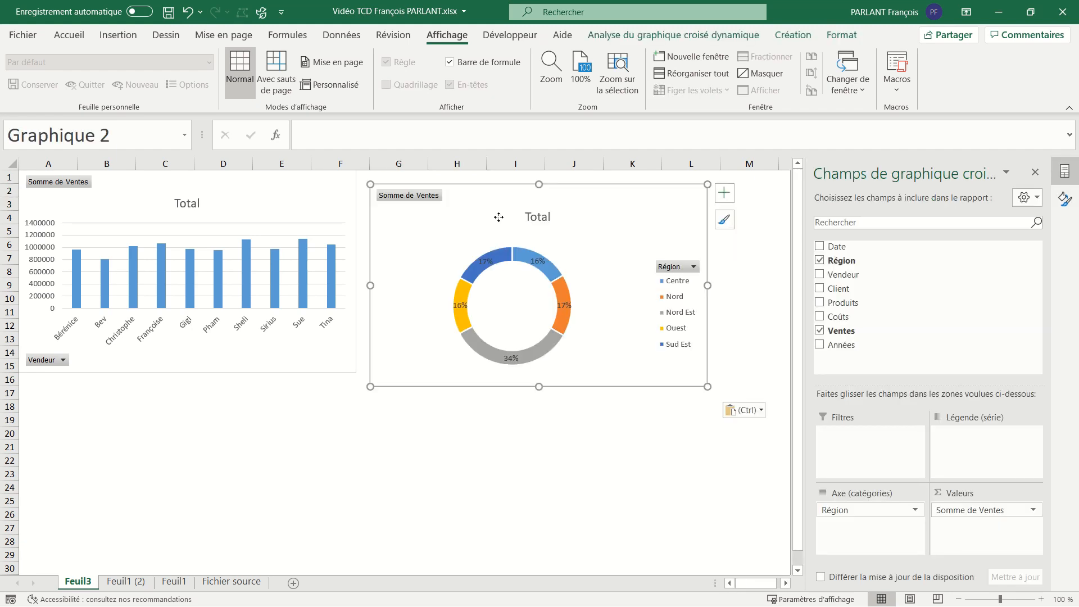
left_click_drag(497, 221, 485, 206)
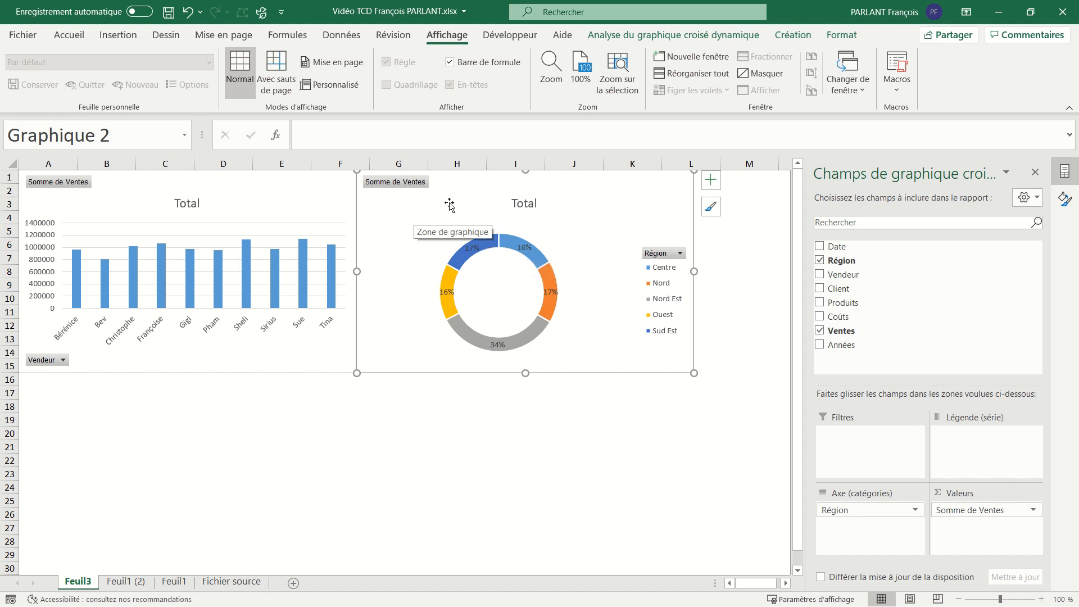
Insert a Client slicer for the doughnut chart and place it to the right of that chart
left_click(634, 34)
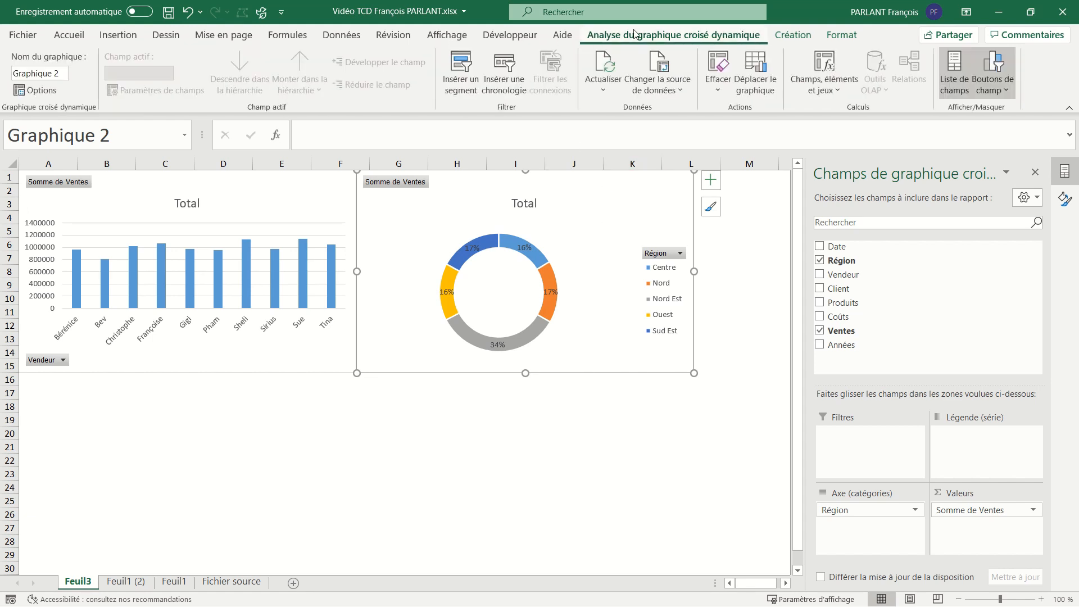
left_click(469, 86)
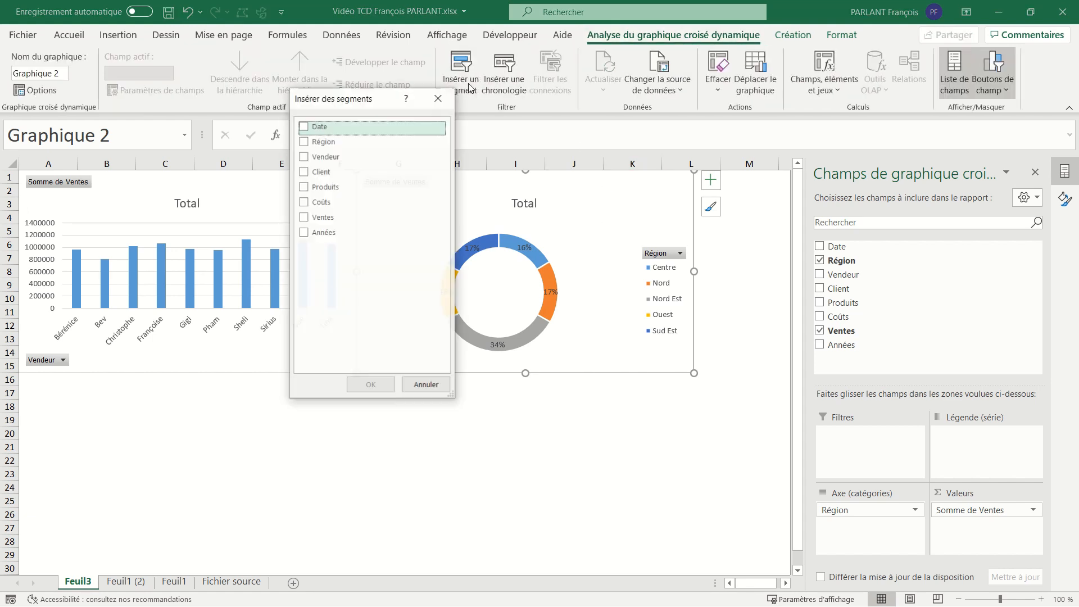
left_click(307, 175)
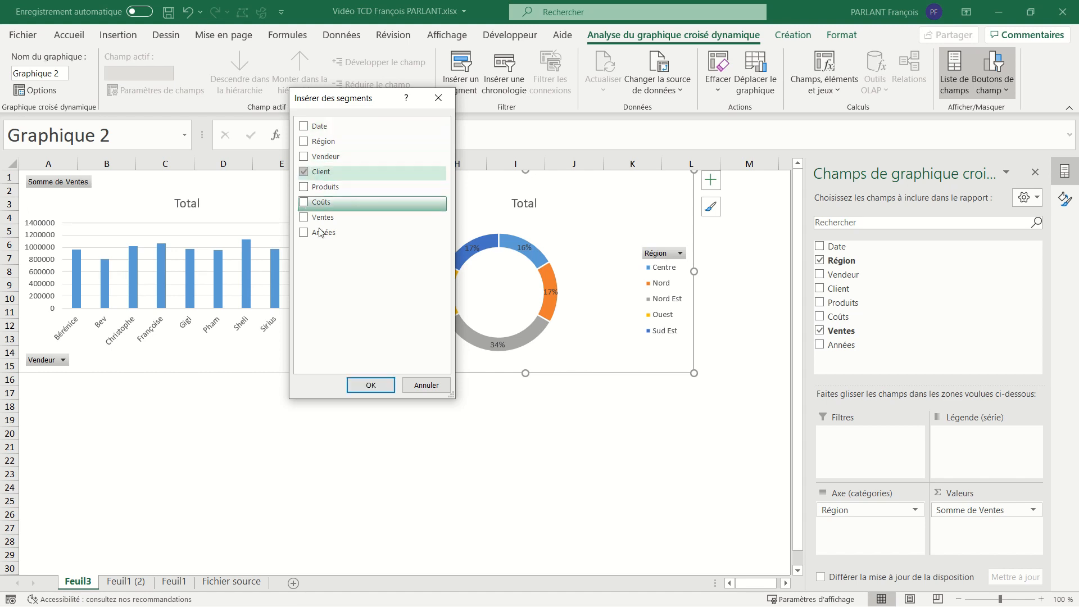
left_click(362, 385)
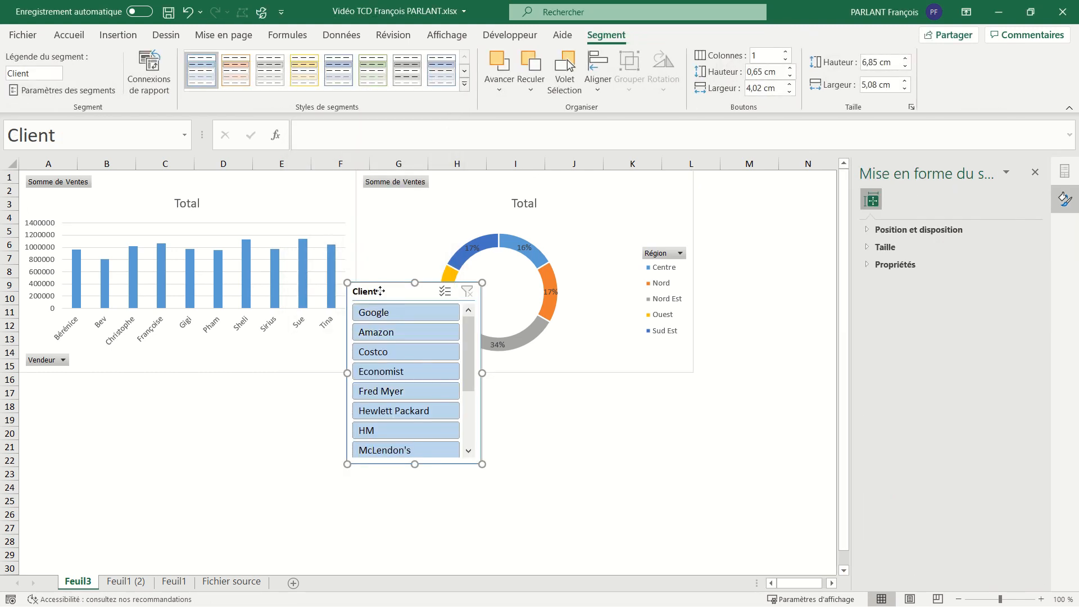
left_click_drag(377, 290, 727, 183)
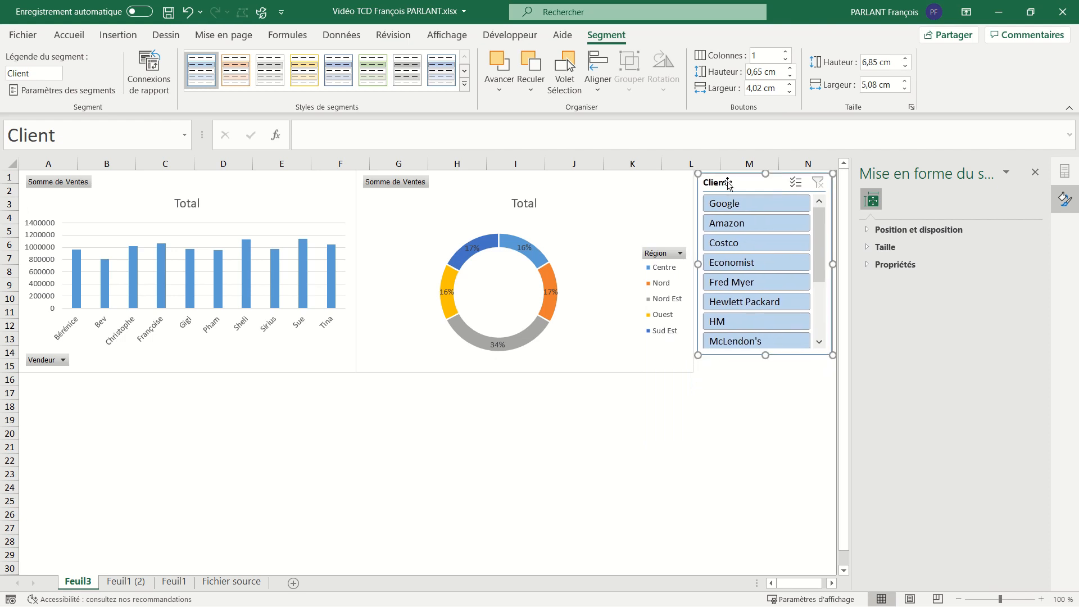
Insert a Date timeline for the doughnut chart, place it below the charts and set its time level to quarters (TRIMESTRES)
left_click(588, 194)
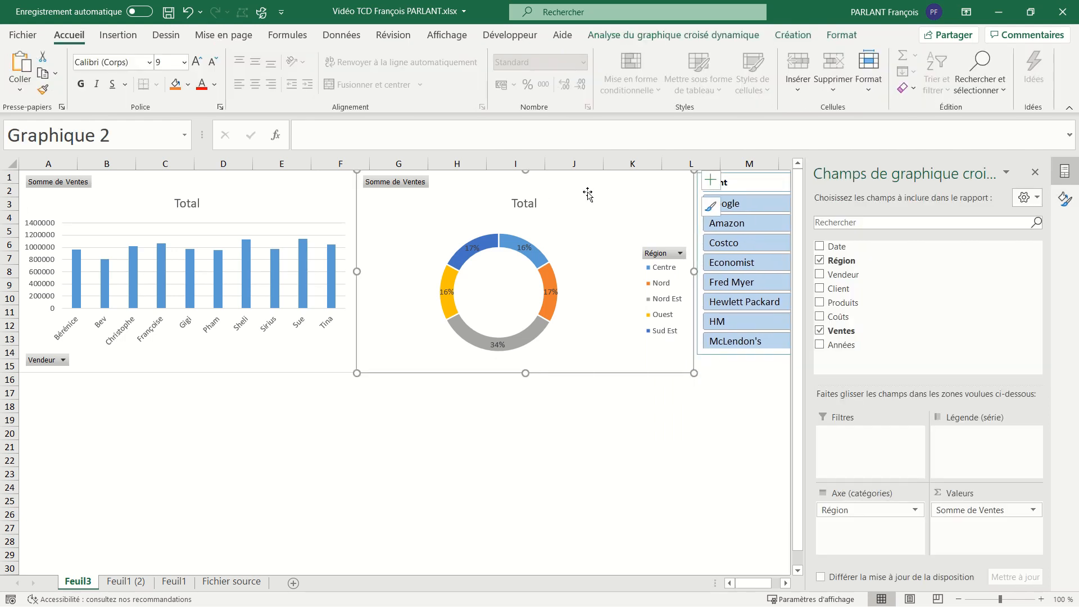
left_click(647, 35)
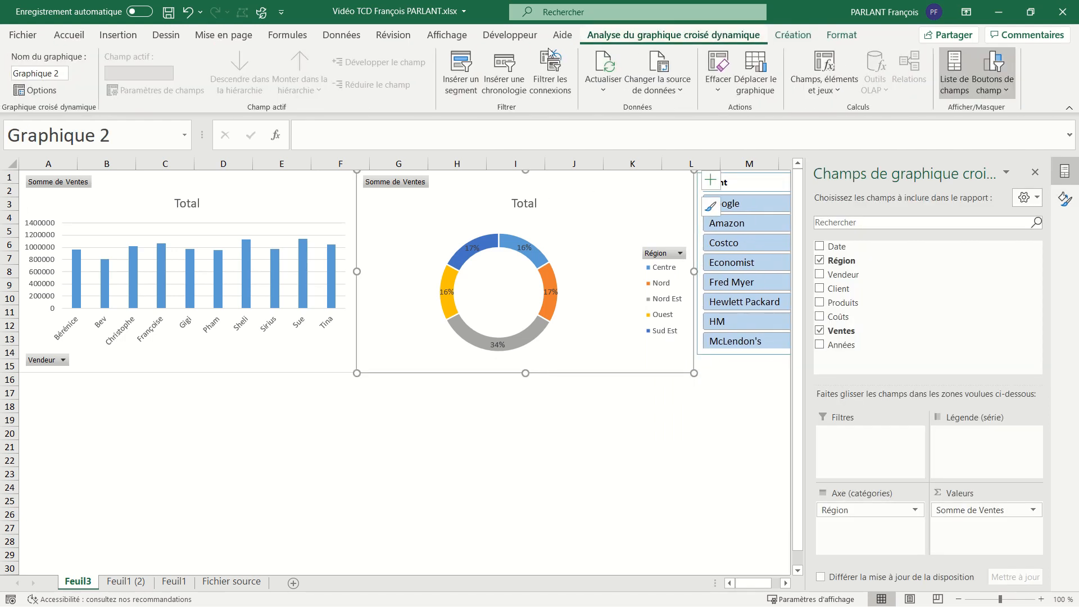
left_click(507, 78)
left_click(340, 179)
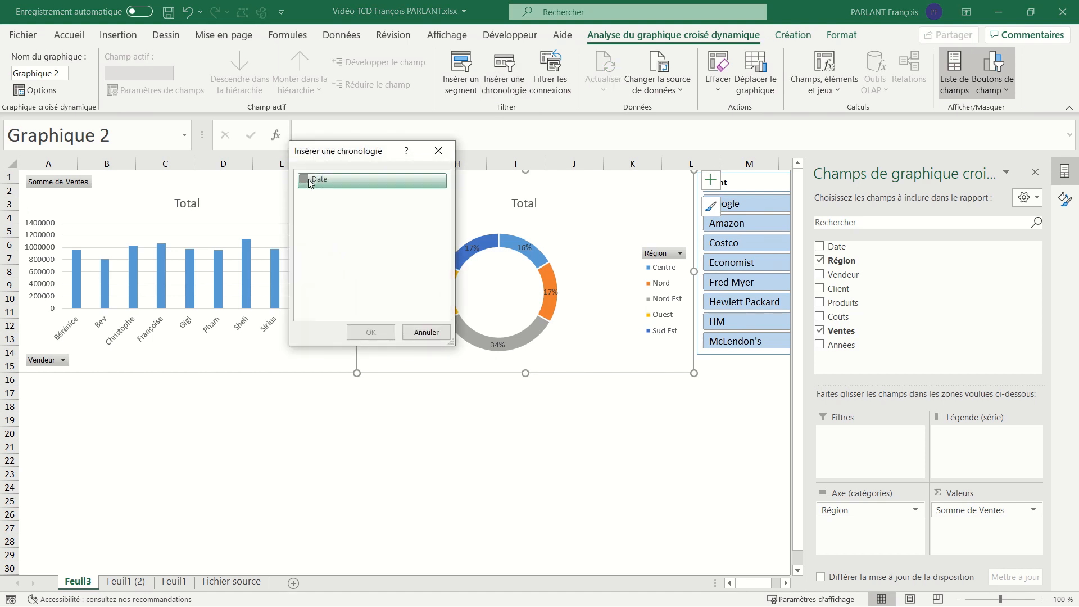
left_click(370, 332)
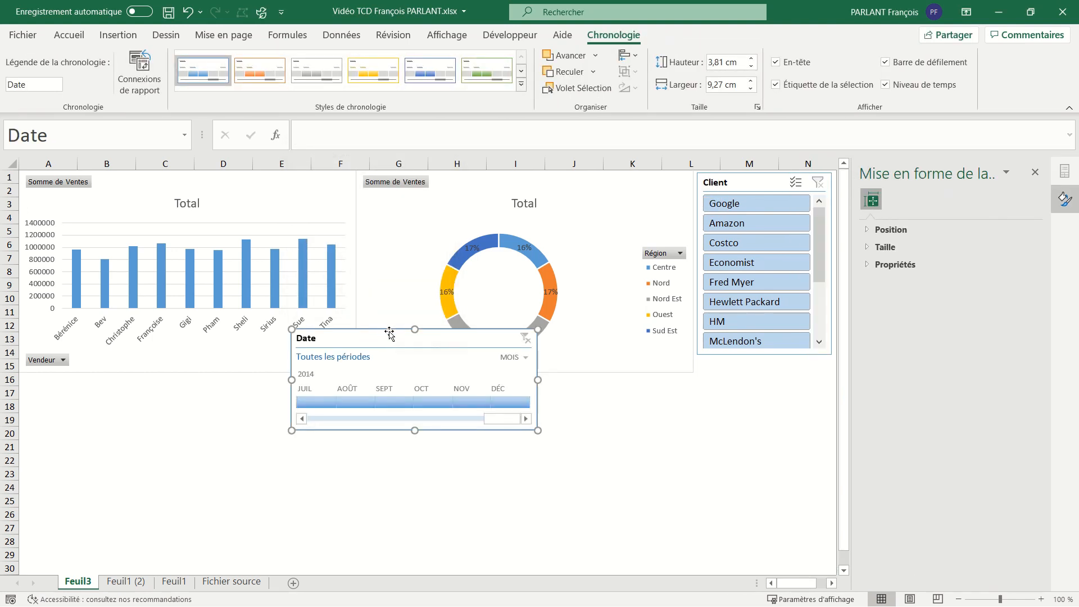
left_click_drag(338, 347, 231, 400)
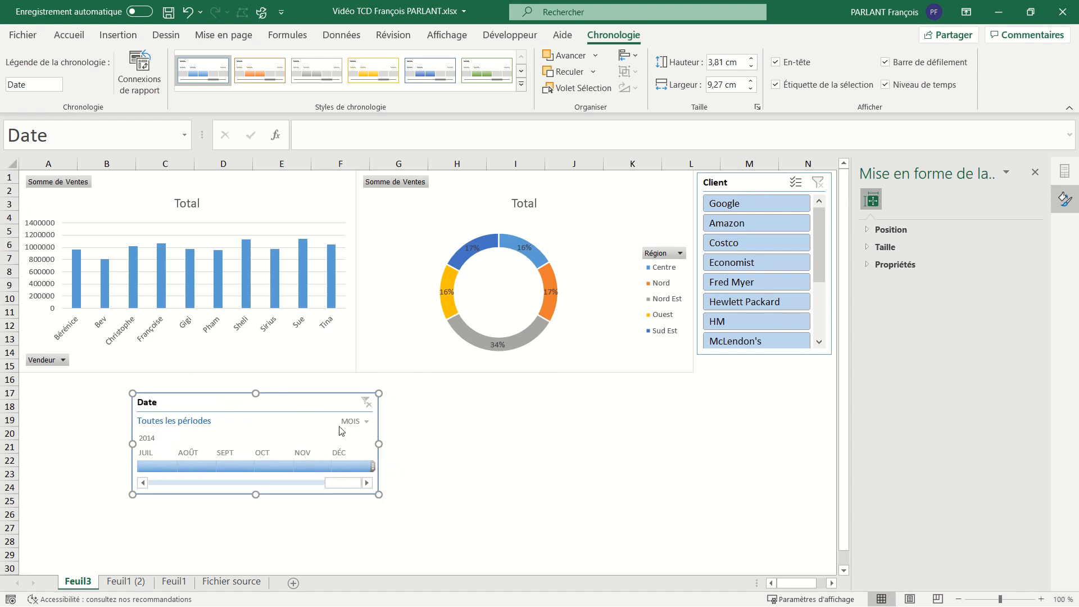
left_click(353, 423)
left_click(362, 458)
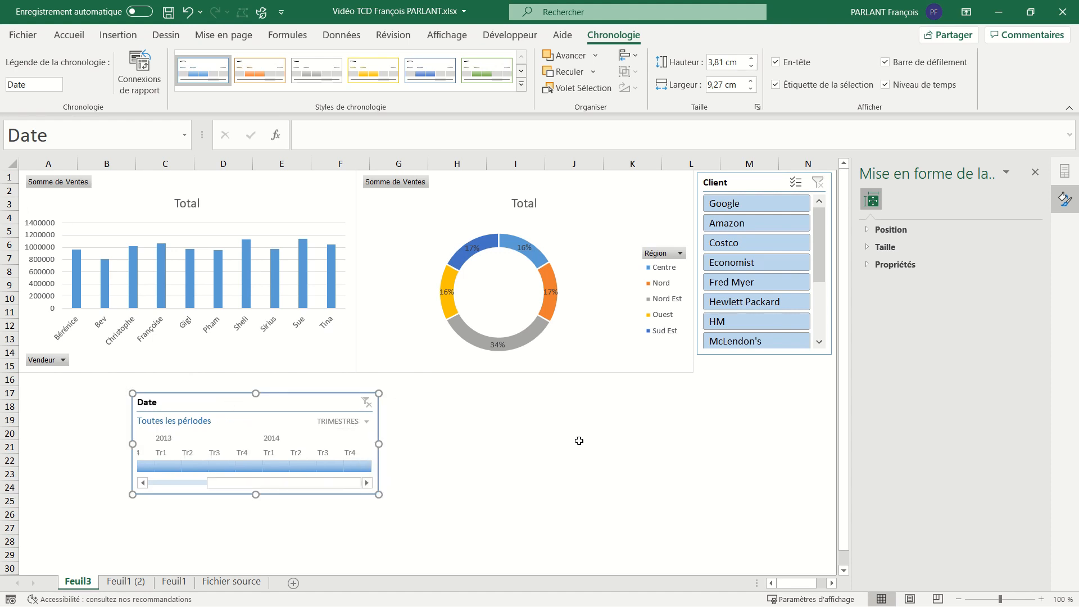
Filter the doughnut chart to the client Economist and try the quarters Tr3 2013, Tr1 2014 and Tr2 2013 on the timeline
left_click(749, 263)
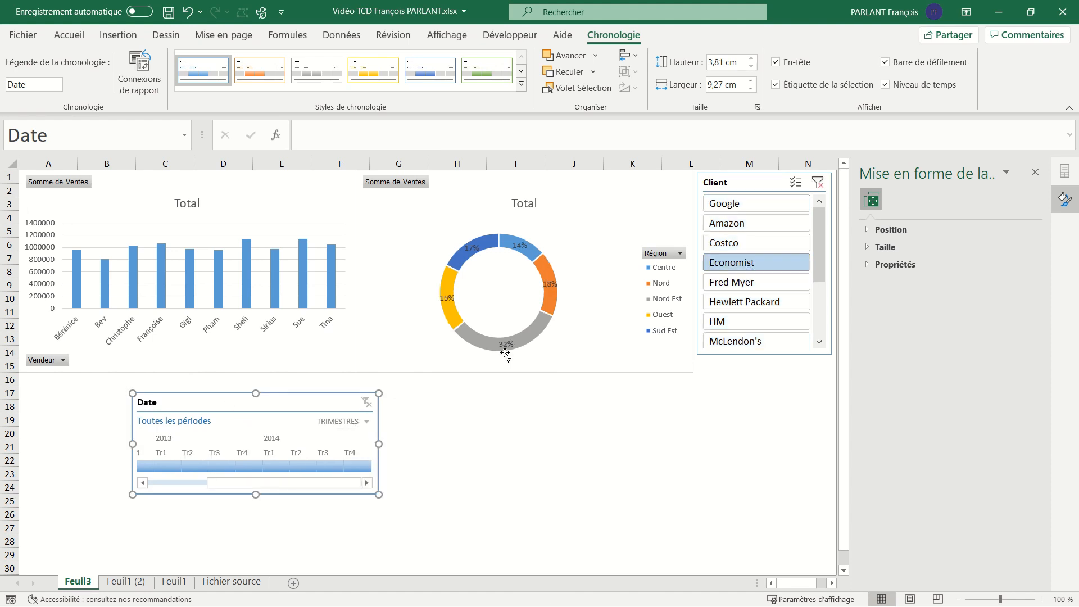
left_click(285, 465)
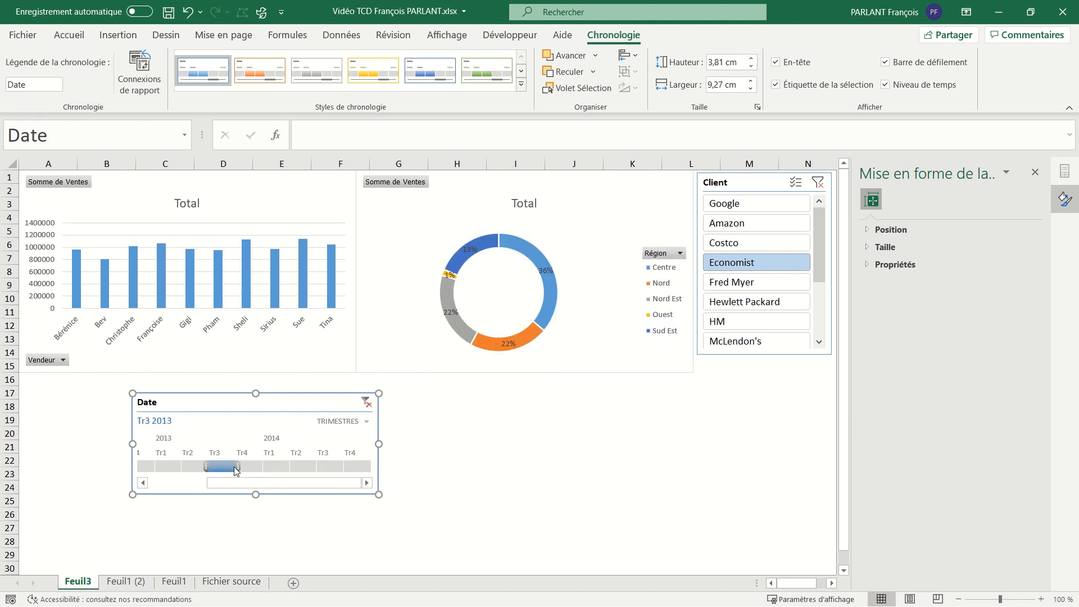
left_click(261, 468)
left_click(275, 466)
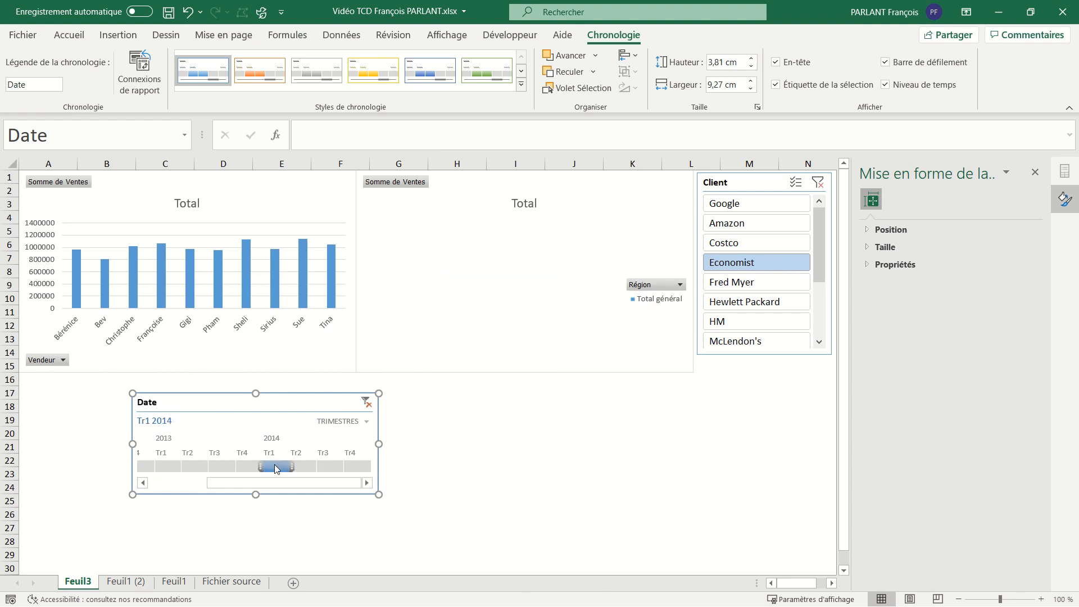
left_click(194, 467)
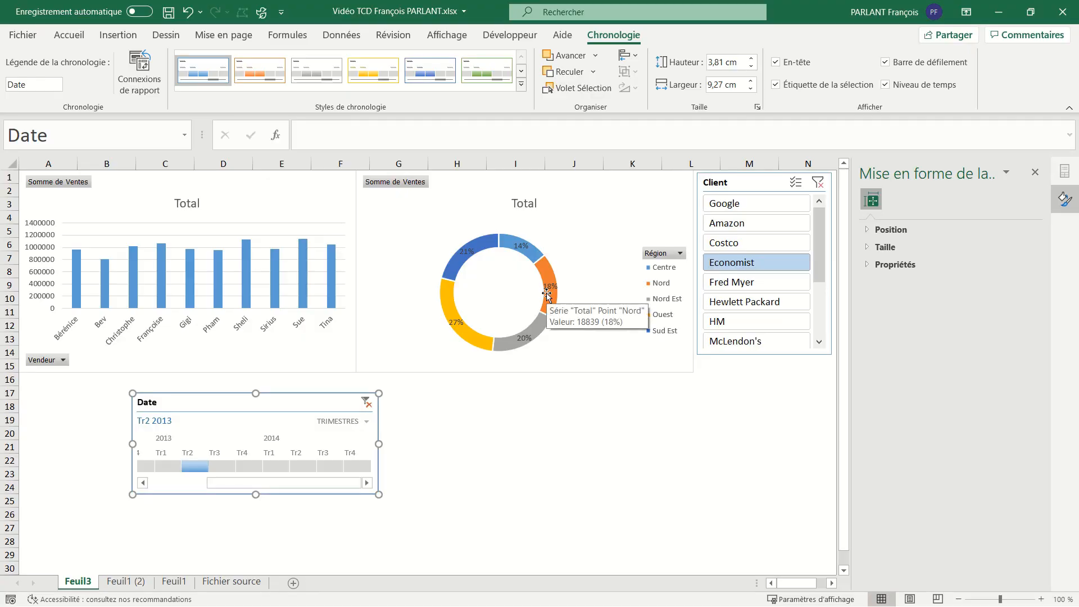
Connect the Date timeline to the pivot table on Feuil1 (2) as well and filter both charts to Tr4 2013
right_click(296, 403)
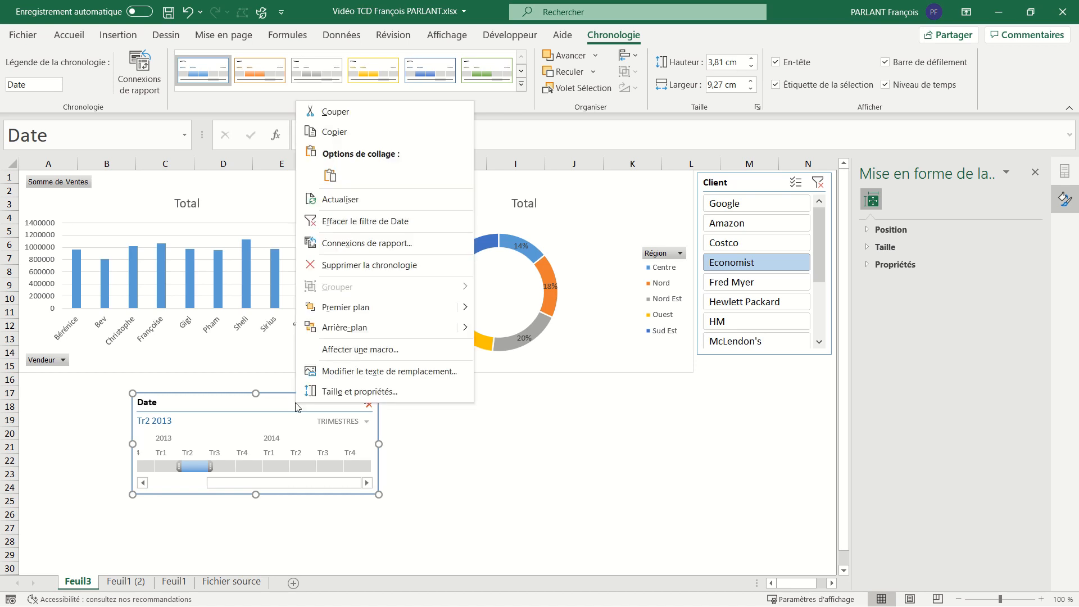
left_click(338, 246)
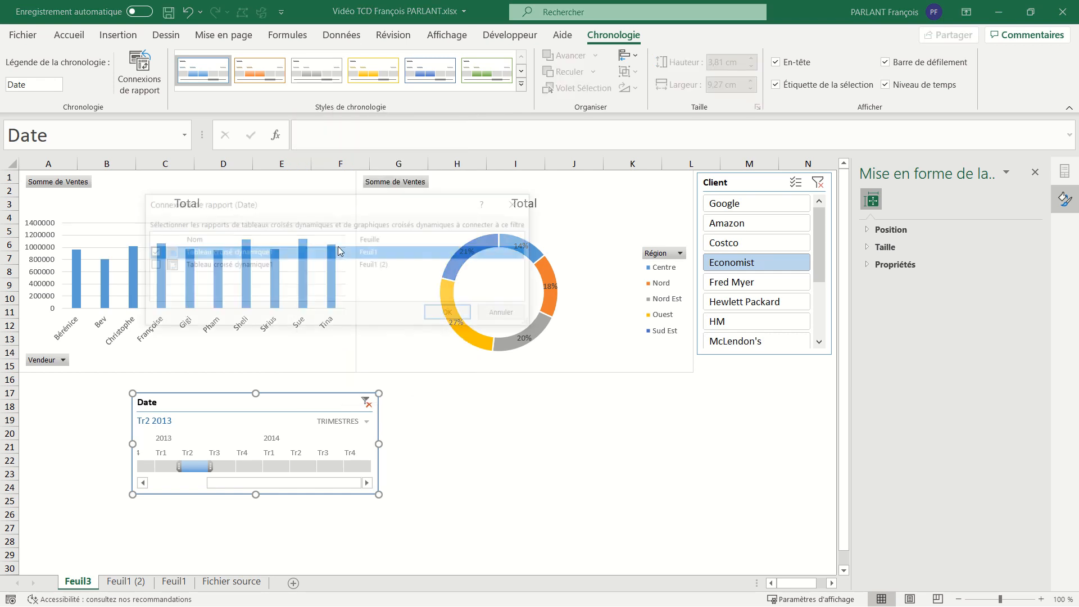
left_click(151, 266)
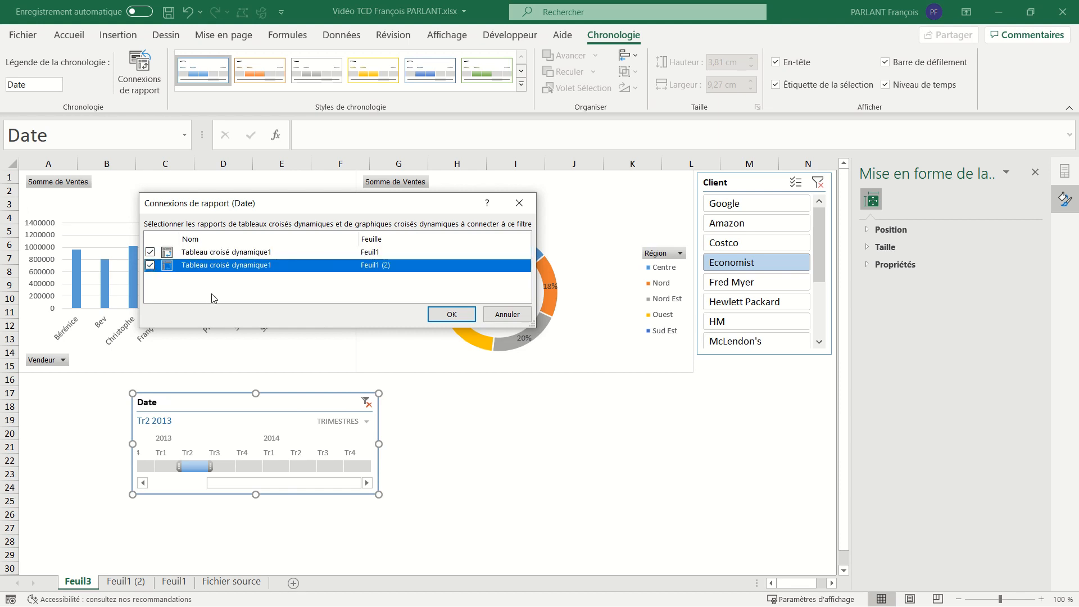
left_click(449, 314)
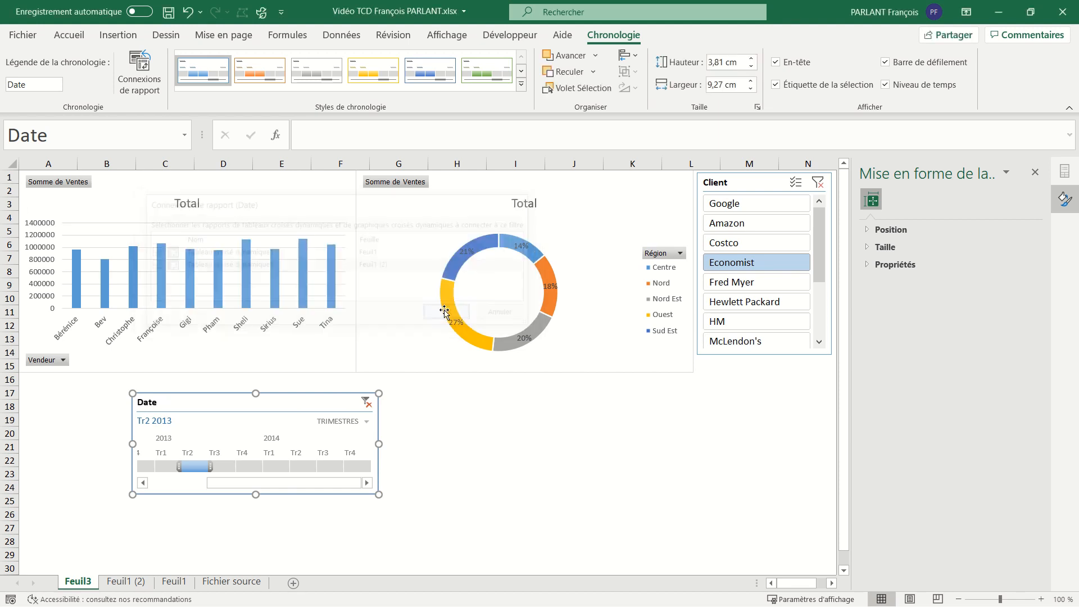
left_click(224, 467)
left_click(261, 471)
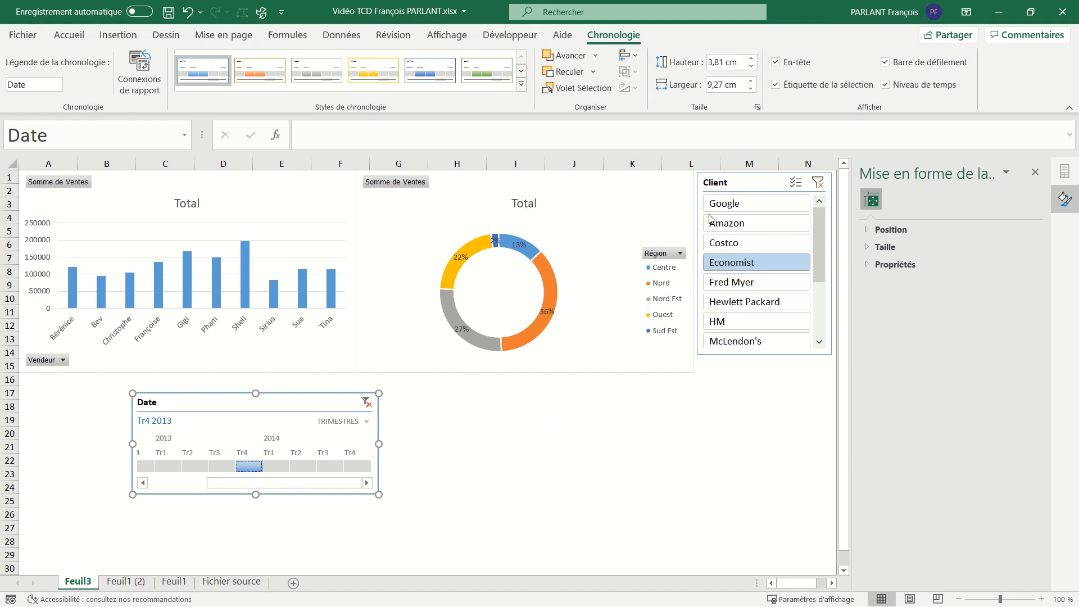
Connect the Client slicer to the pivot table on Feuil1 (2) as well and filter both charts by Amazon and finally Google
right_click(745, 189)
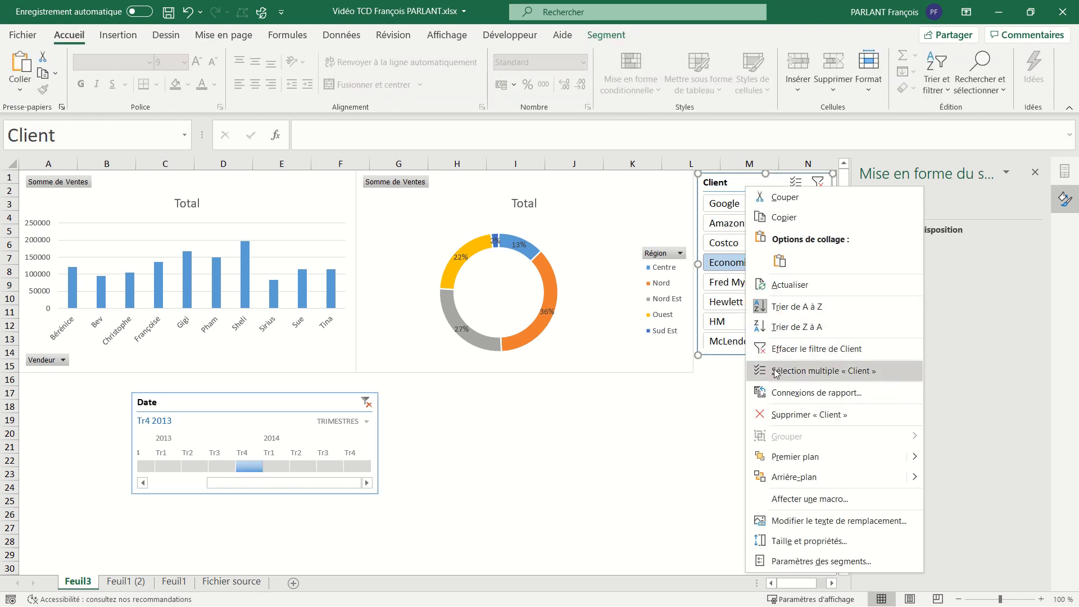
left_click(776, 393)
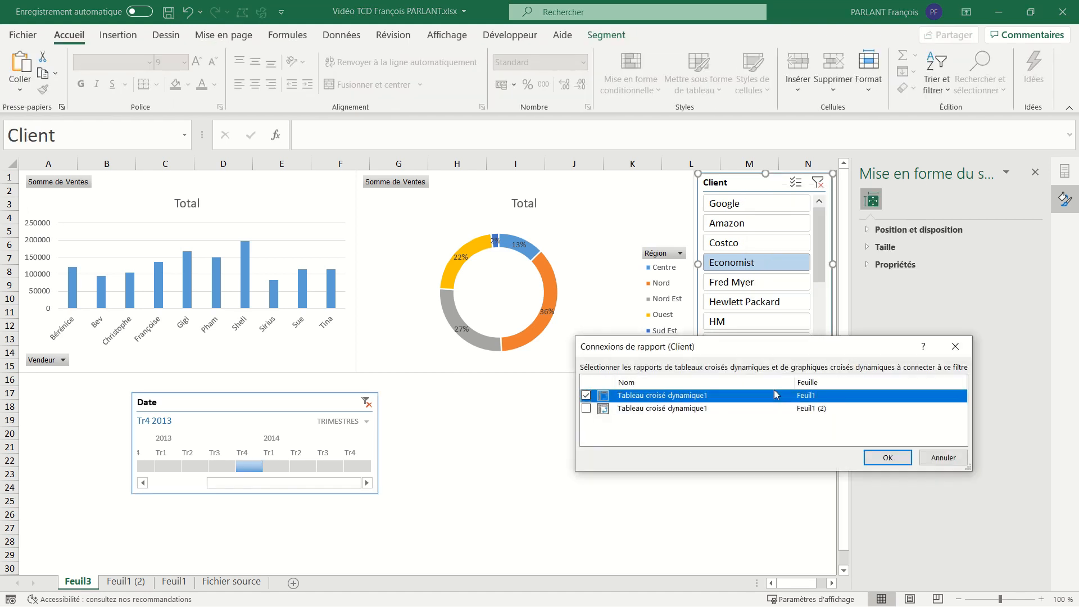
left_click(586, 410)
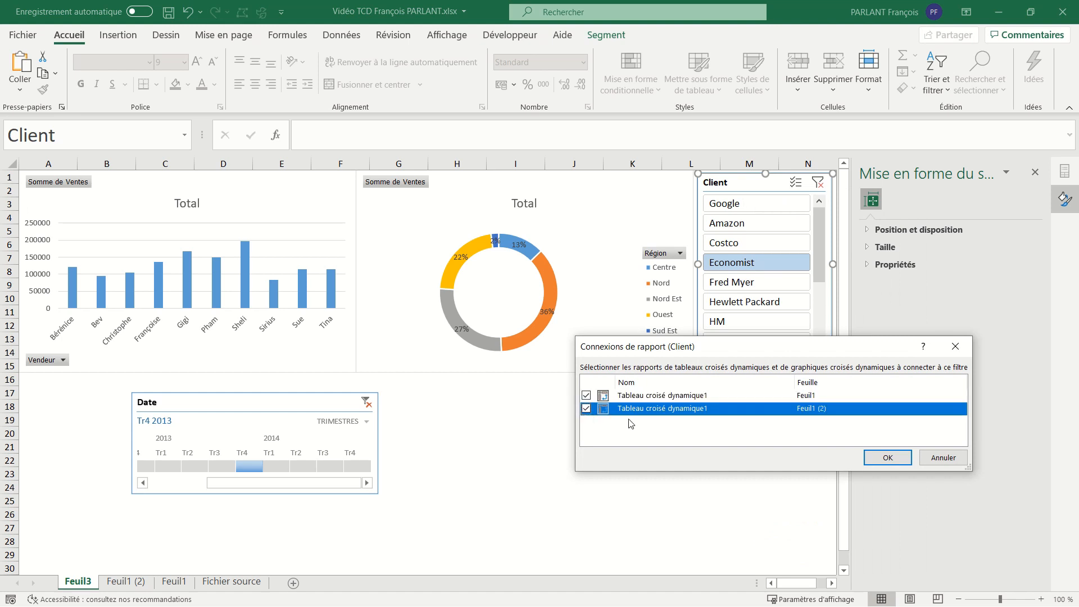
left_click(866, 462)
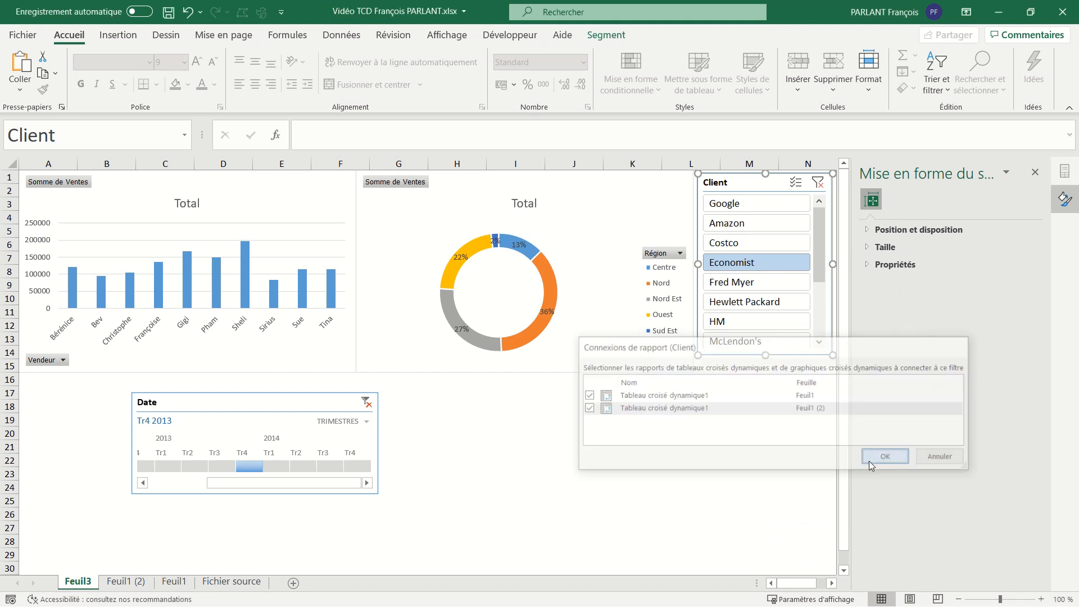
left_click(743, 224)
left_click(747, 201)
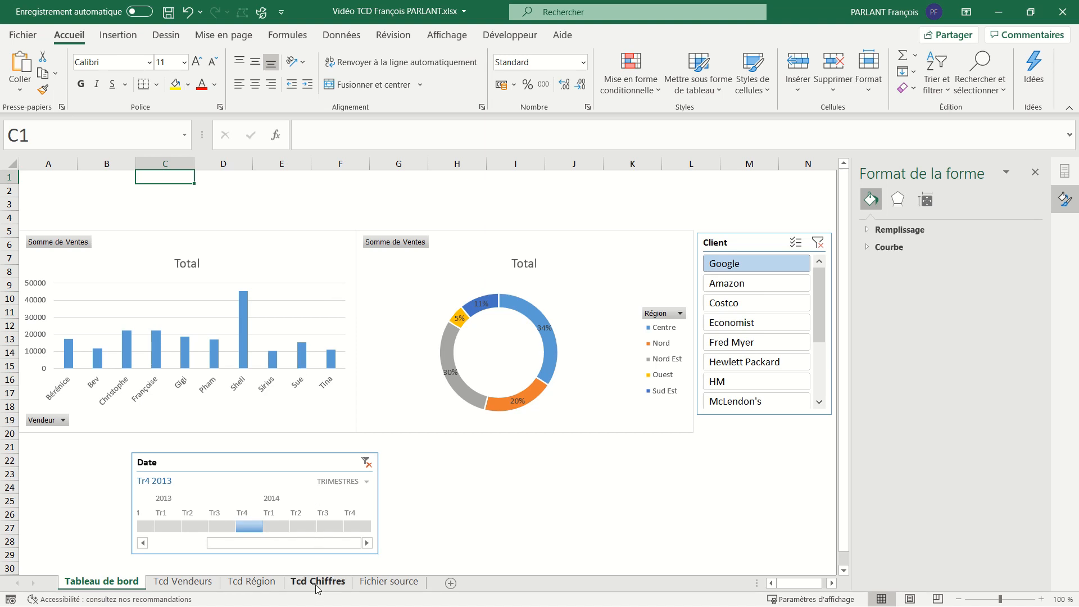
Link cell C1 of Tableau de bord to the Somme de Ventes value on Tcd Chiffres and label it Somme in C2
left_click(317, 582)
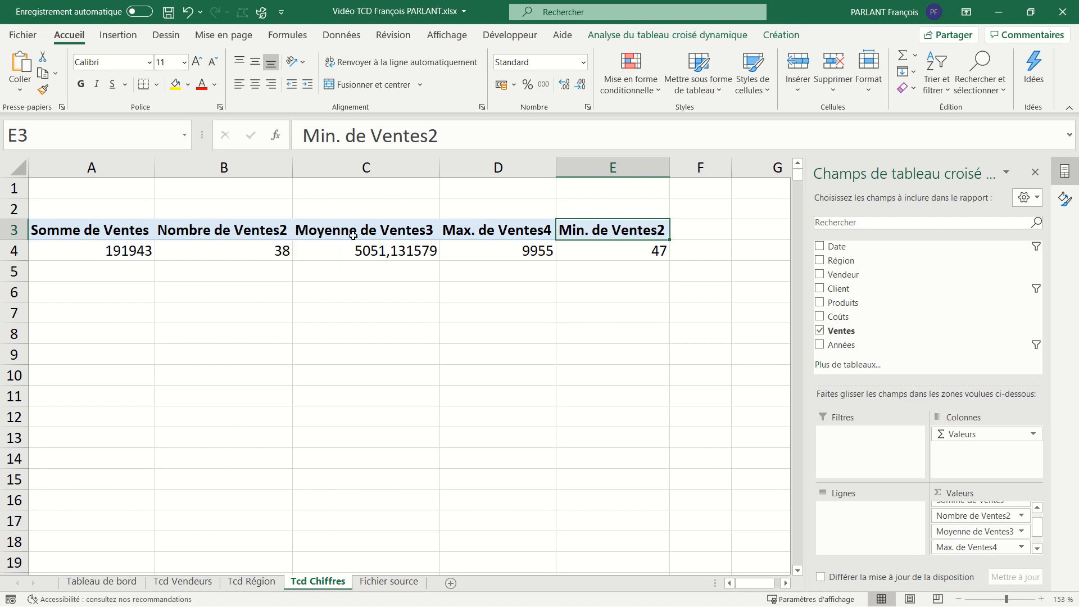
left_click(128, 583)
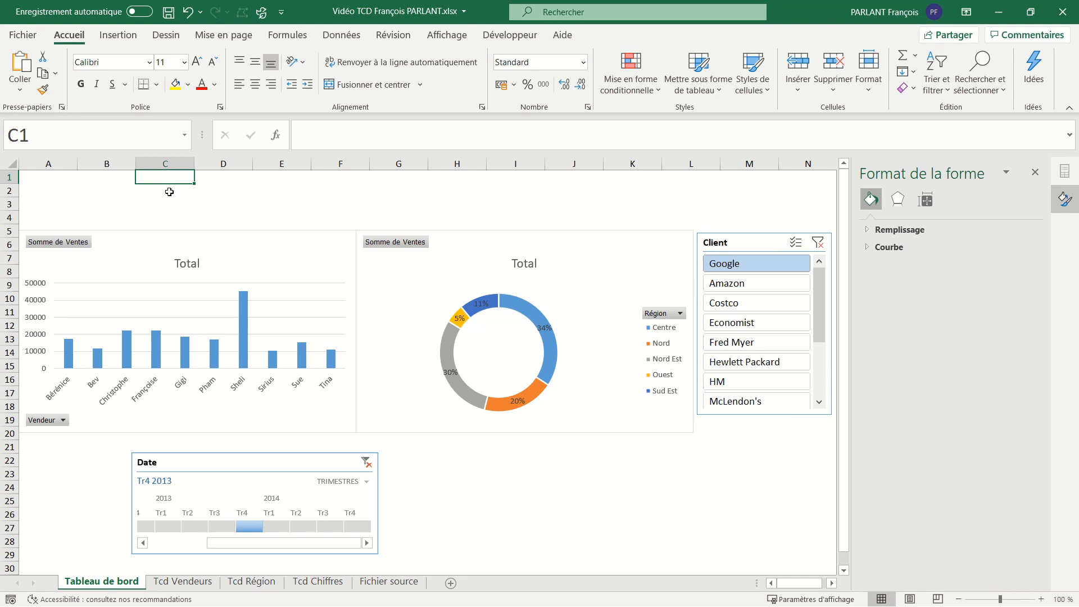
type("=")
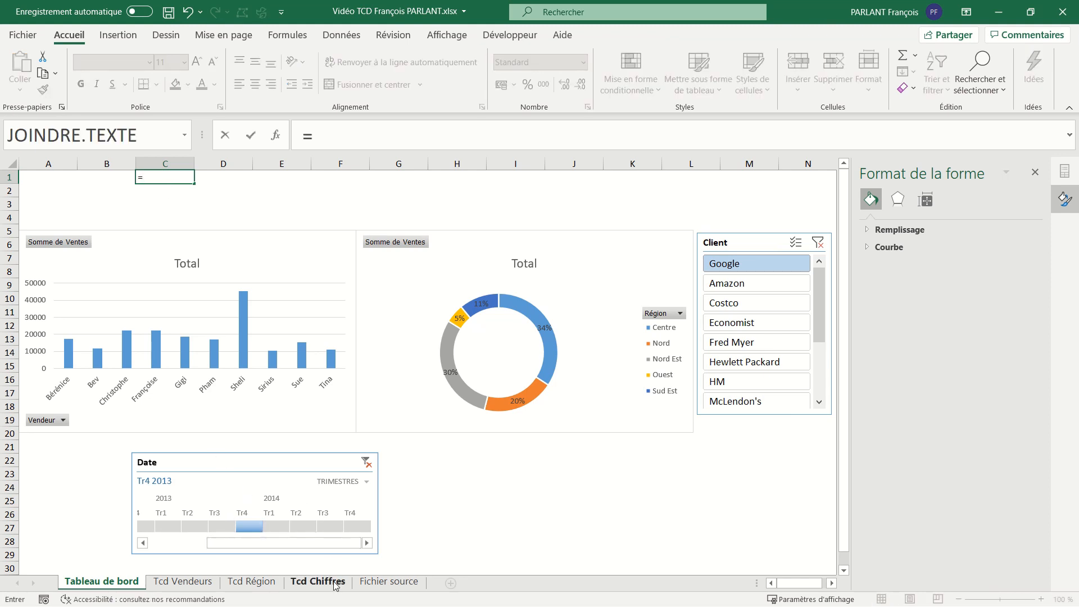
left_click(336, 584)
left_click(80, 250)
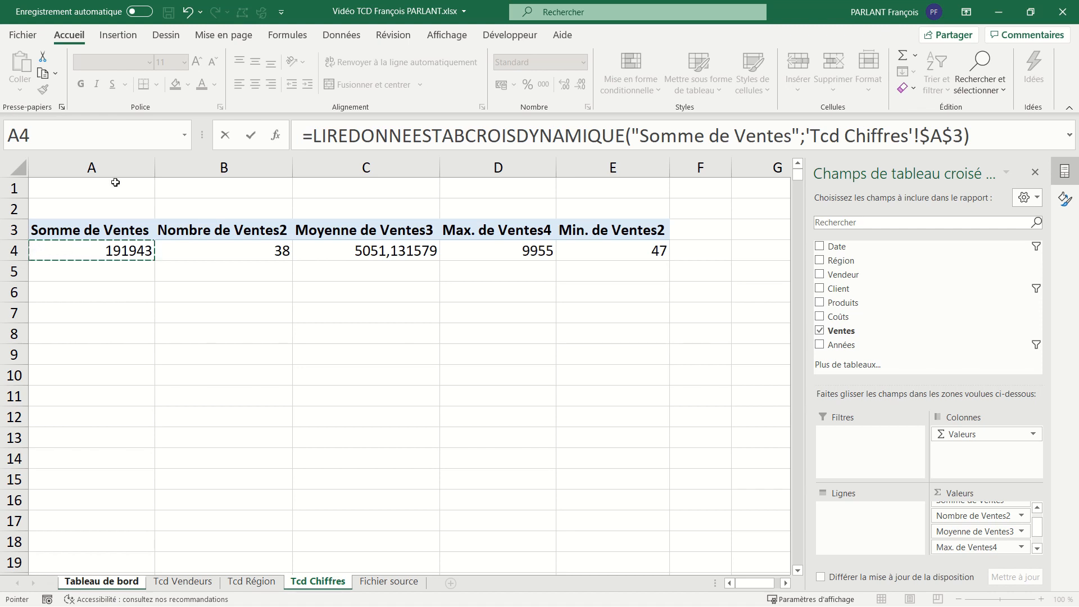
key("Return")
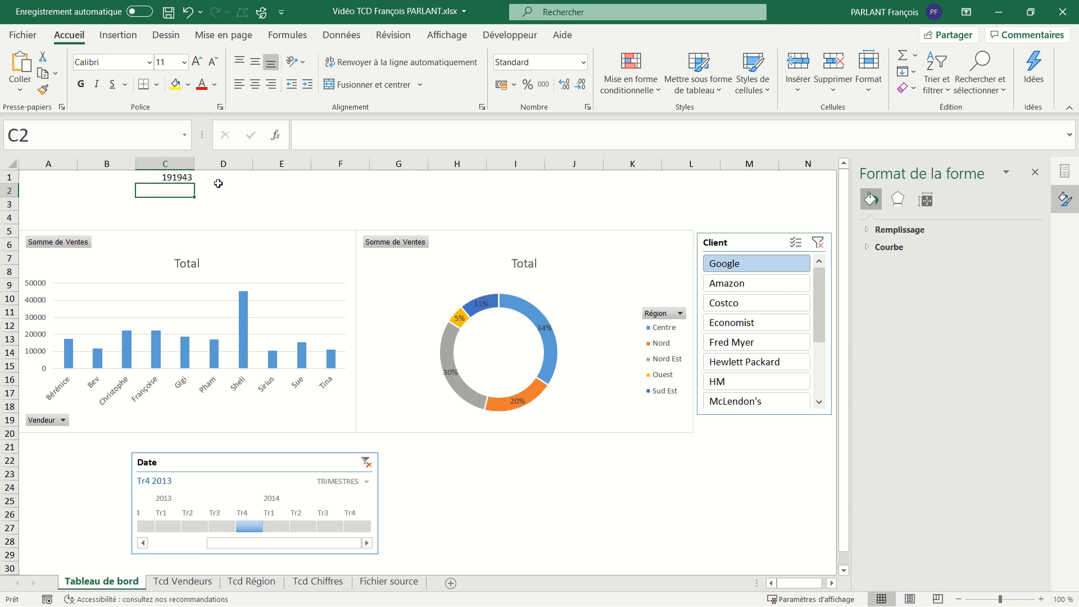
type("Somme")
key("Tab")
Link cell E1 of Tableau de bord to the Nombre de Ventes2 value in the Tcd Chiffres pivot table
key("Tab")
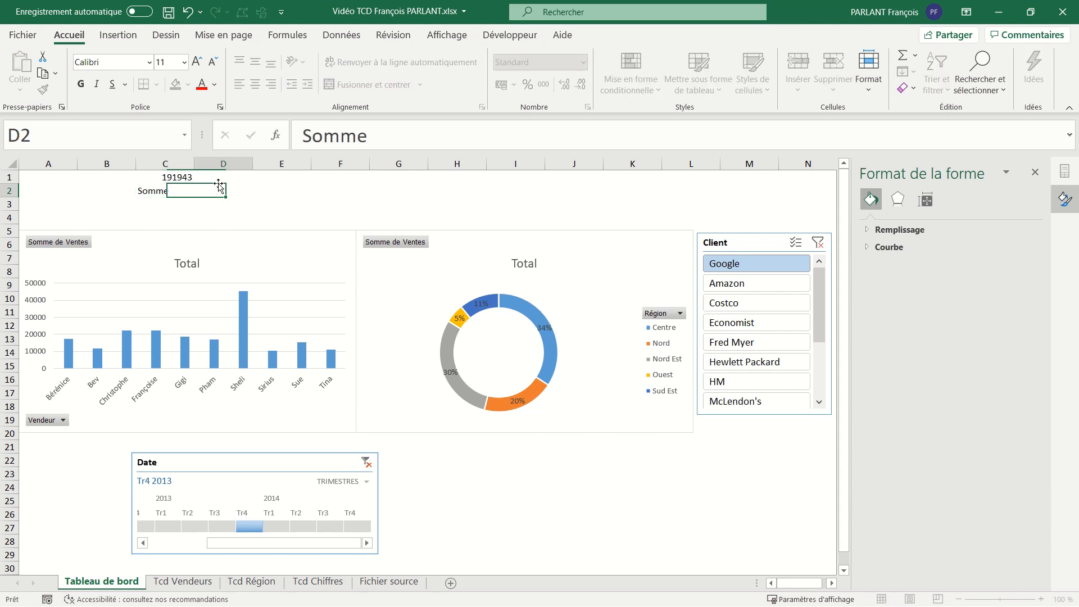
key("Up")
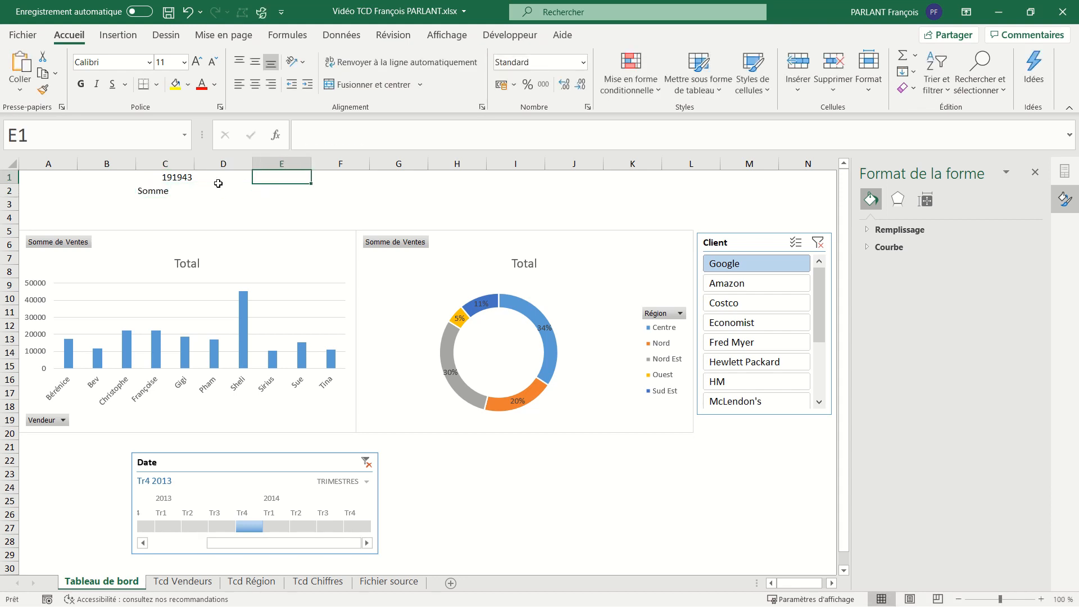
type("=")
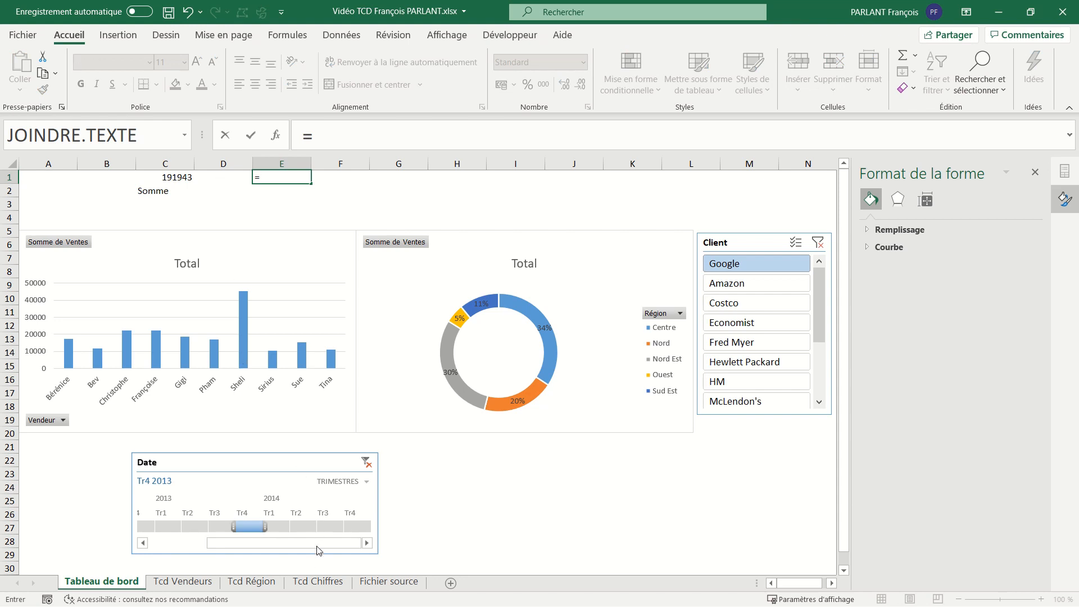
left_click(319, 584)
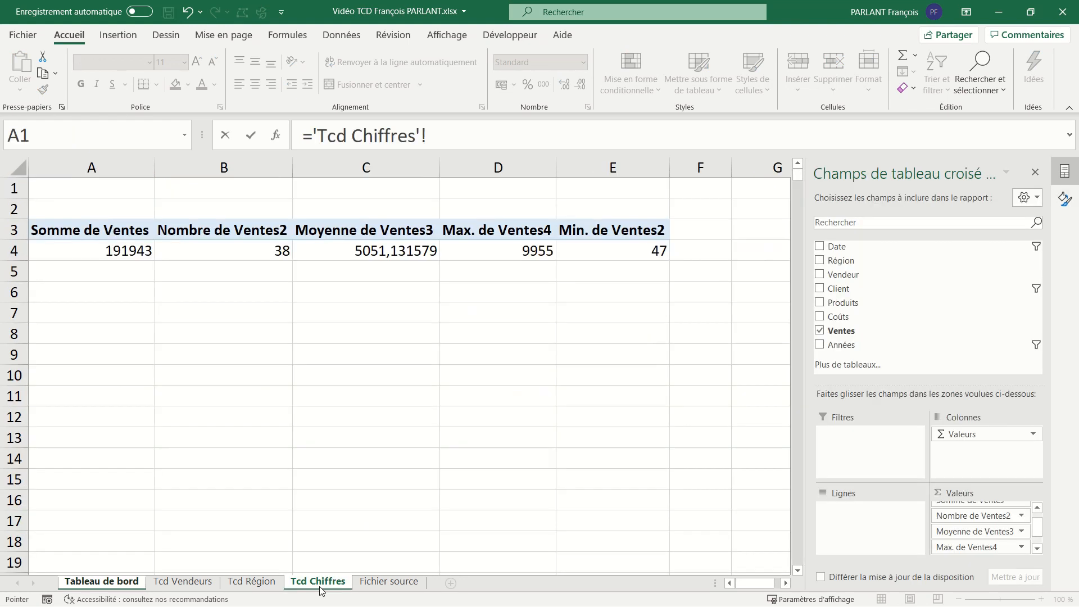
left_click(273, 251)
key("Return")
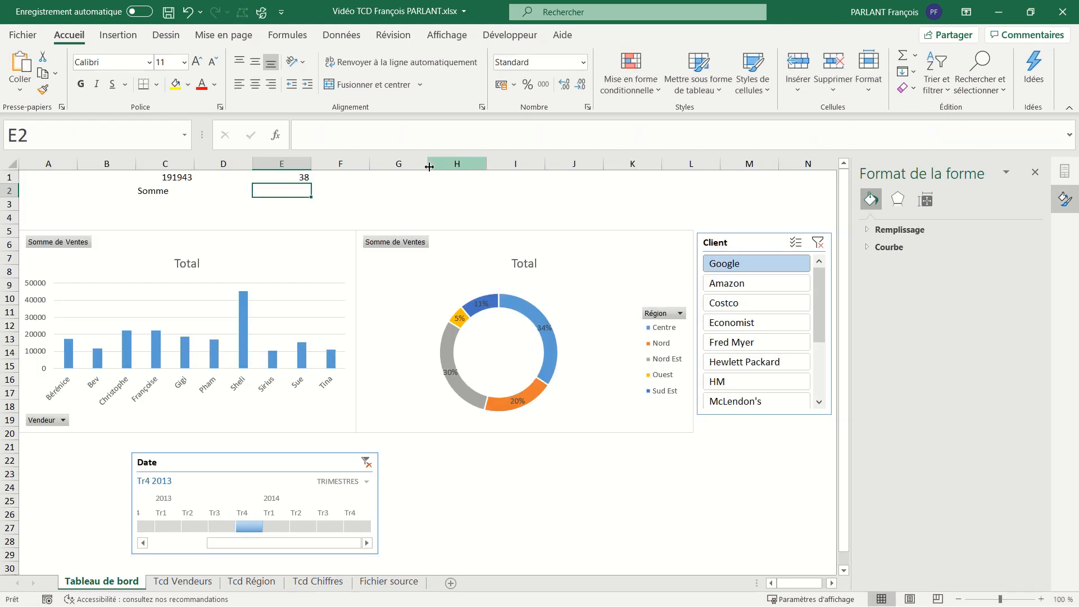
Link cell G1 of Tableau de bord to the Moyenne de Ventes3 value in the Tcd Chiffres pivot table
left_click(407, 178)
type("=")
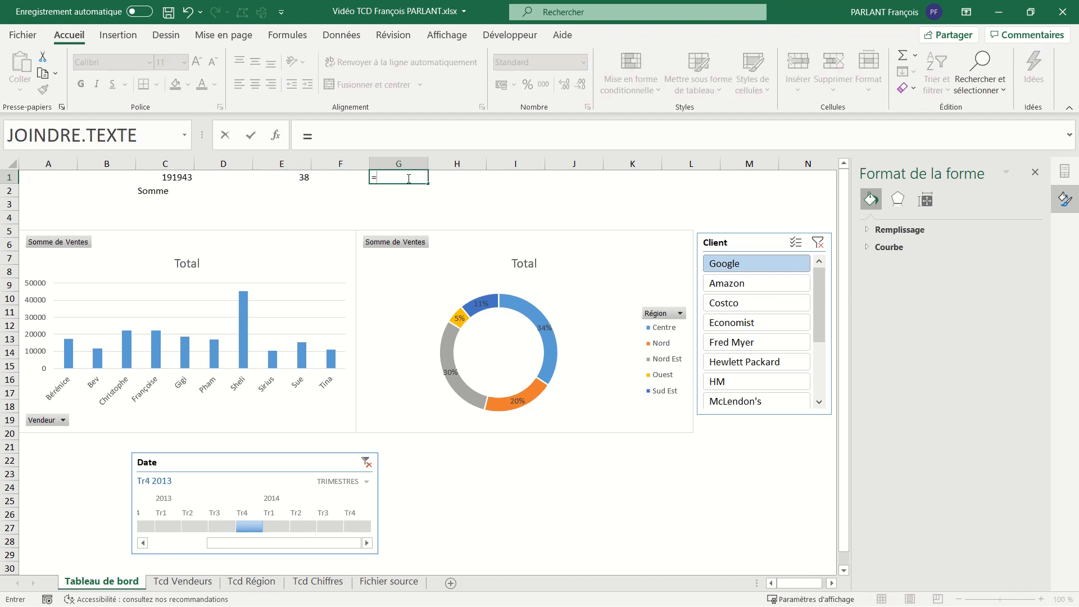
left_click(328, 582)
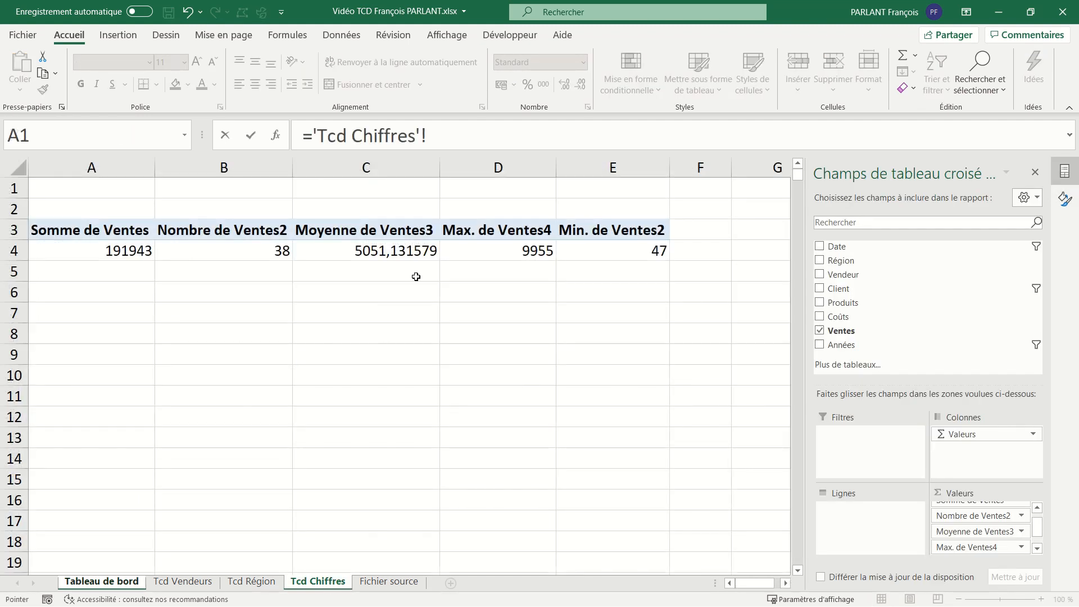
left_click(412, 250)
key("Return")
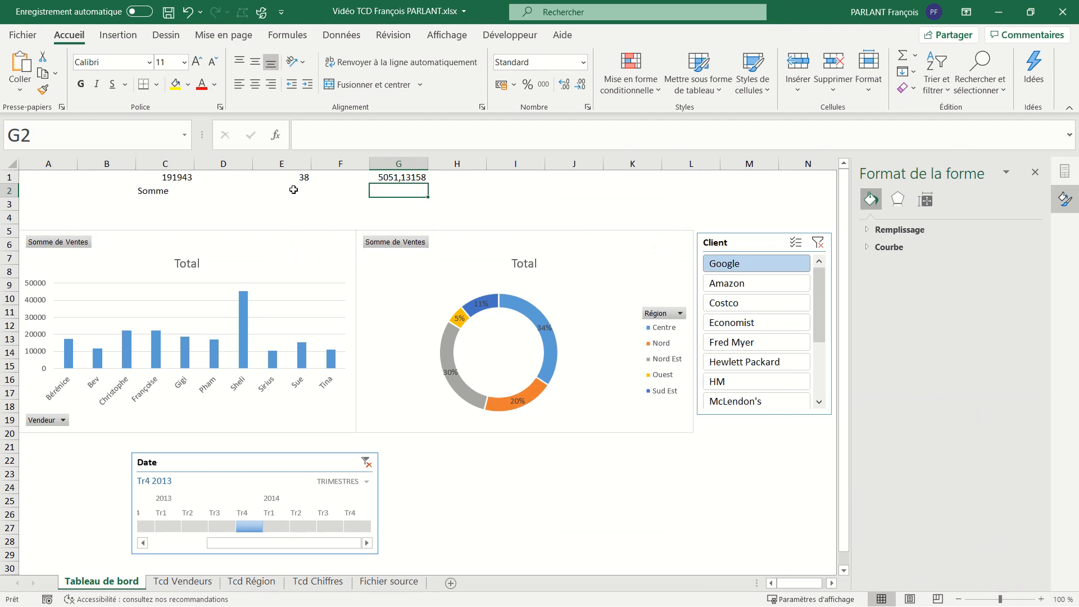
Test the linked dashboard figures by filtering the Client slicer to Amazon and finally to Costco
left_click(738, 289)
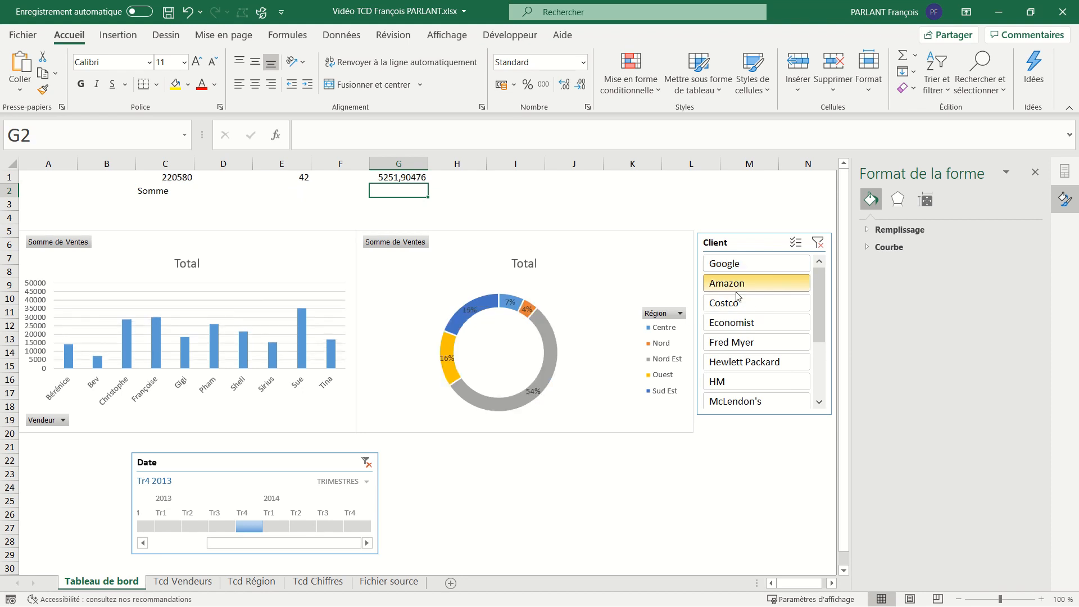
left_click(738, 304)
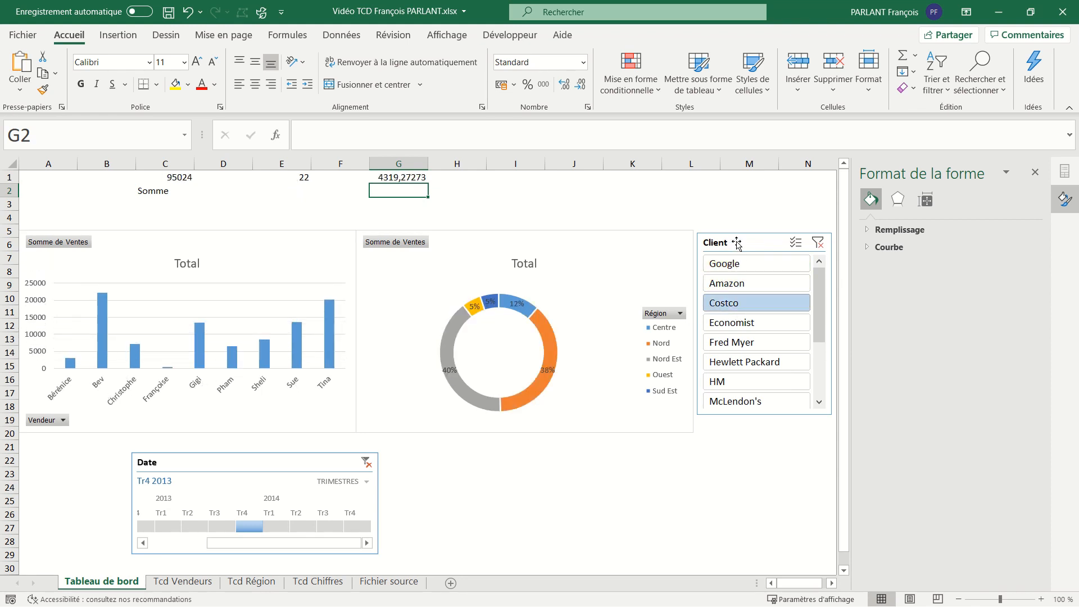
Review which pivot tables the Client slicer and the Date timeline are connected to
right_click(737, 244)
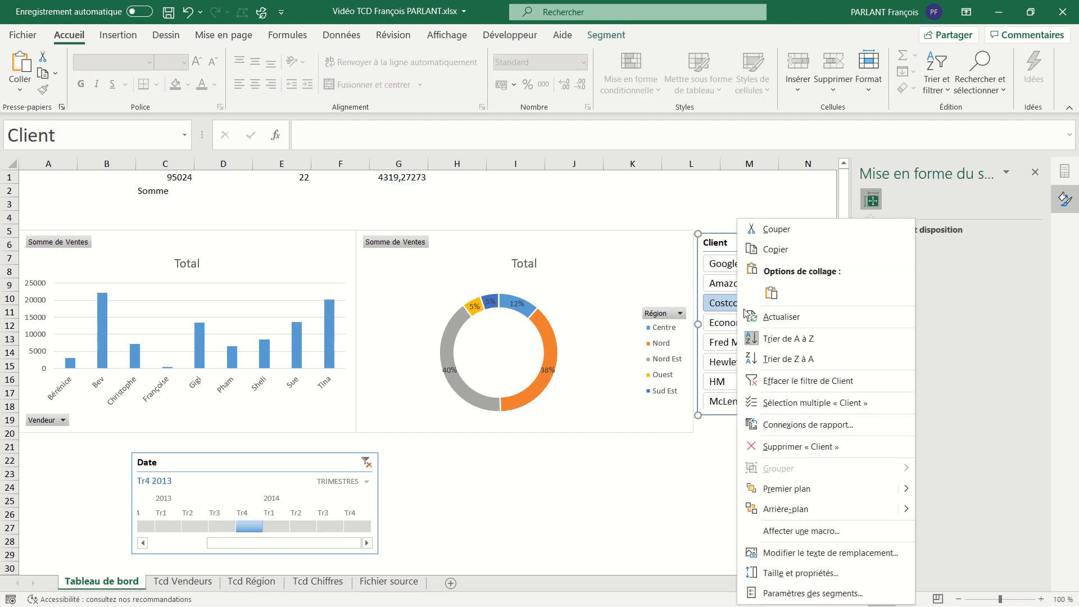
left_click(769, 430)
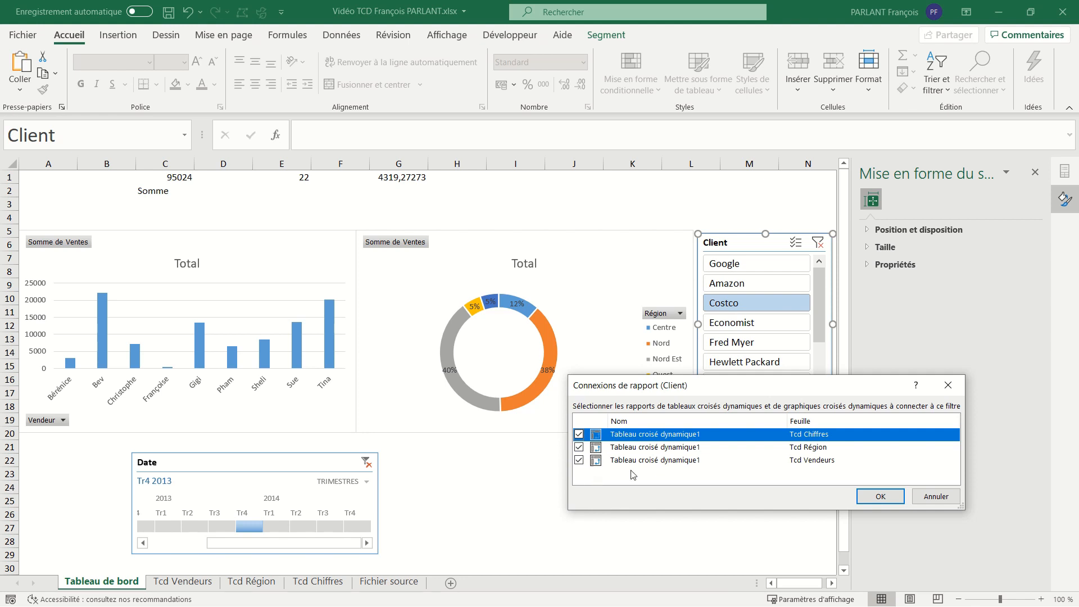
left_click(881, 497)
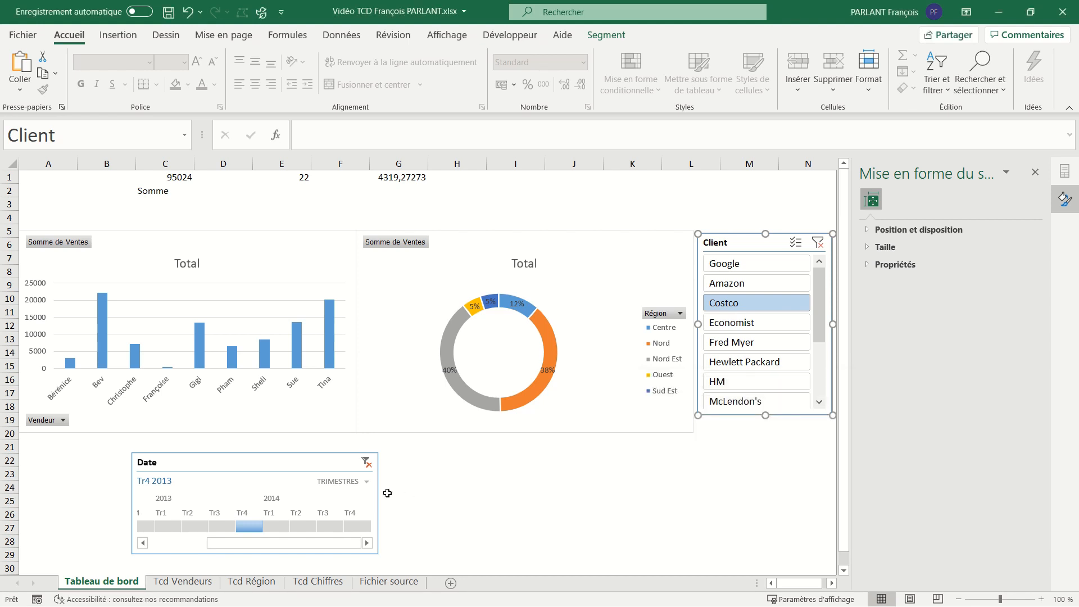
right_click(290, 461)
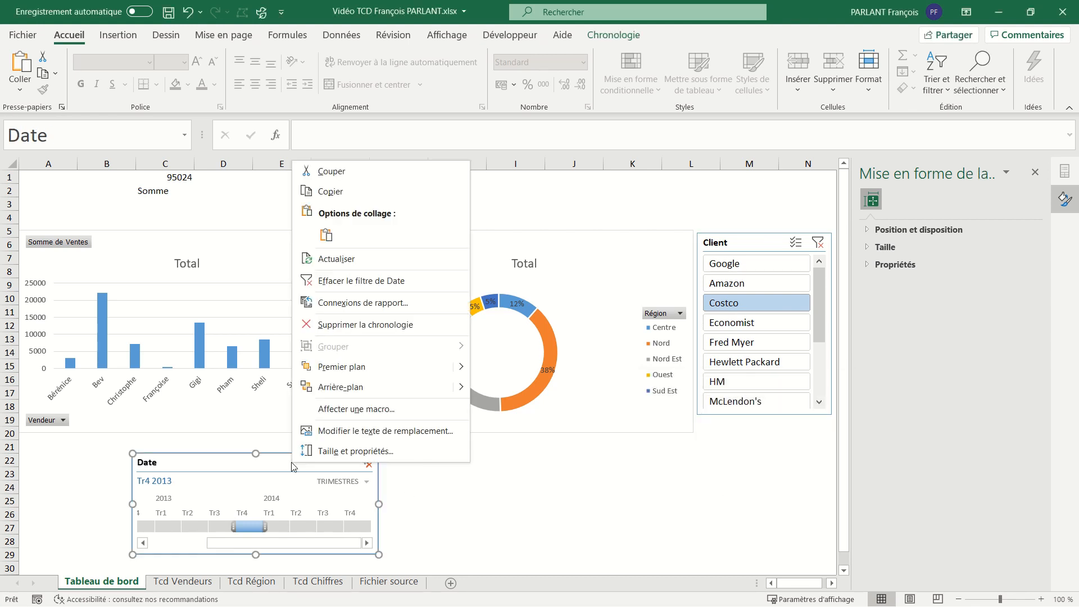
left_click(320, 307)
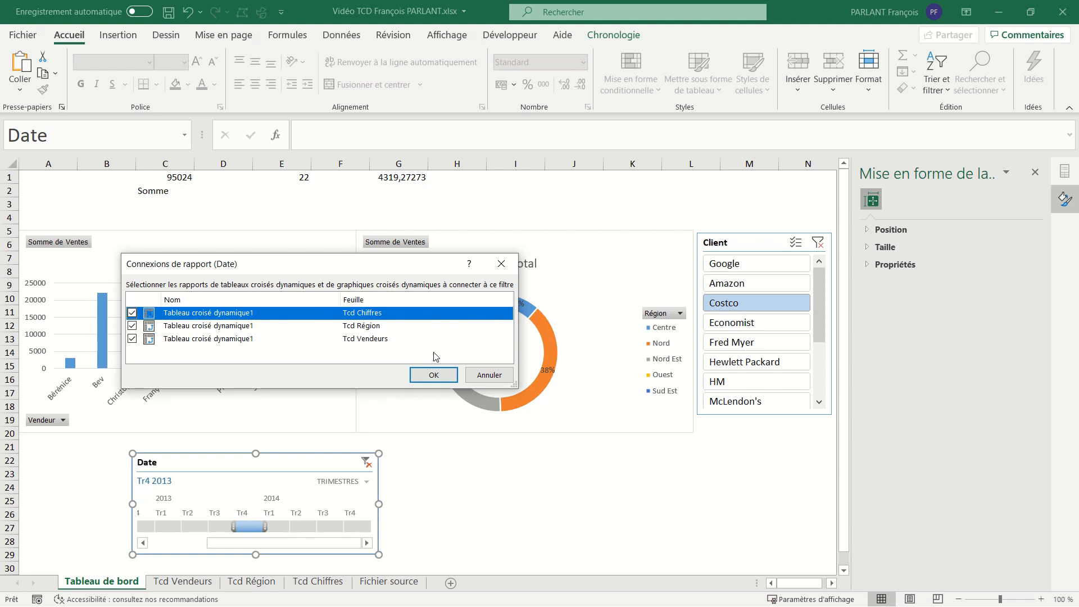
left_click(433, 375)
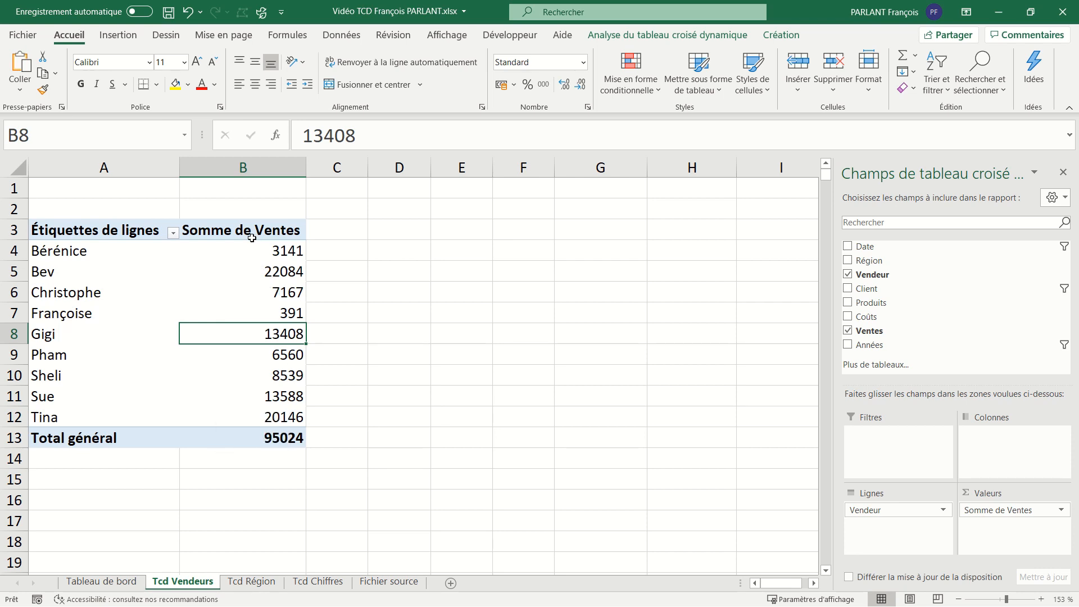
Format the Somme de Ventes value field of the Tcd Vendeurs pivot table as Monétaire in € with 0 decimals
left_click_drag(252, 248, 256, 431)
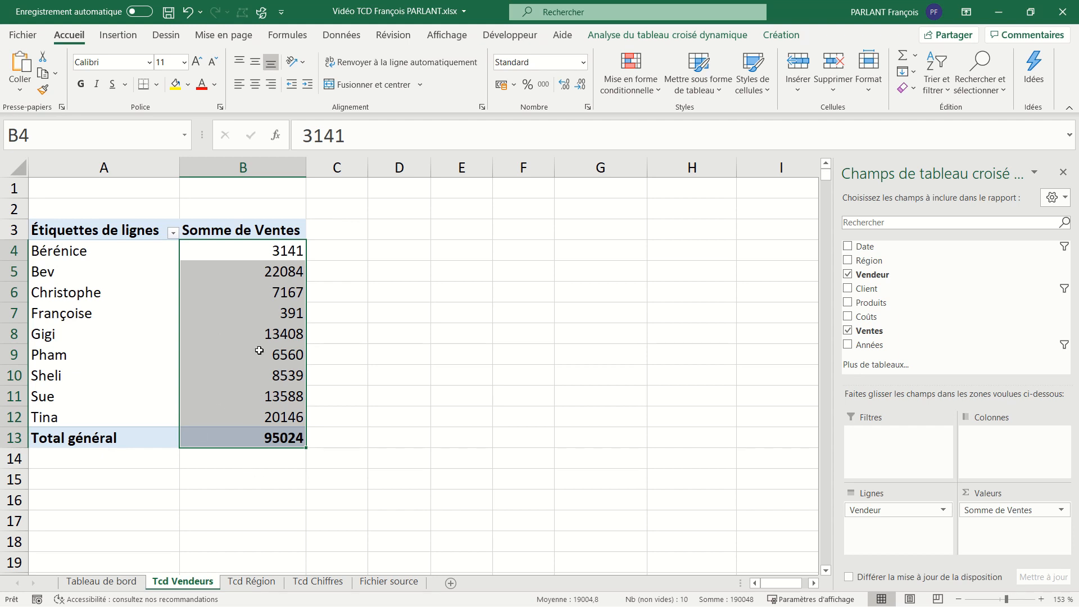
right_click(240, 290)
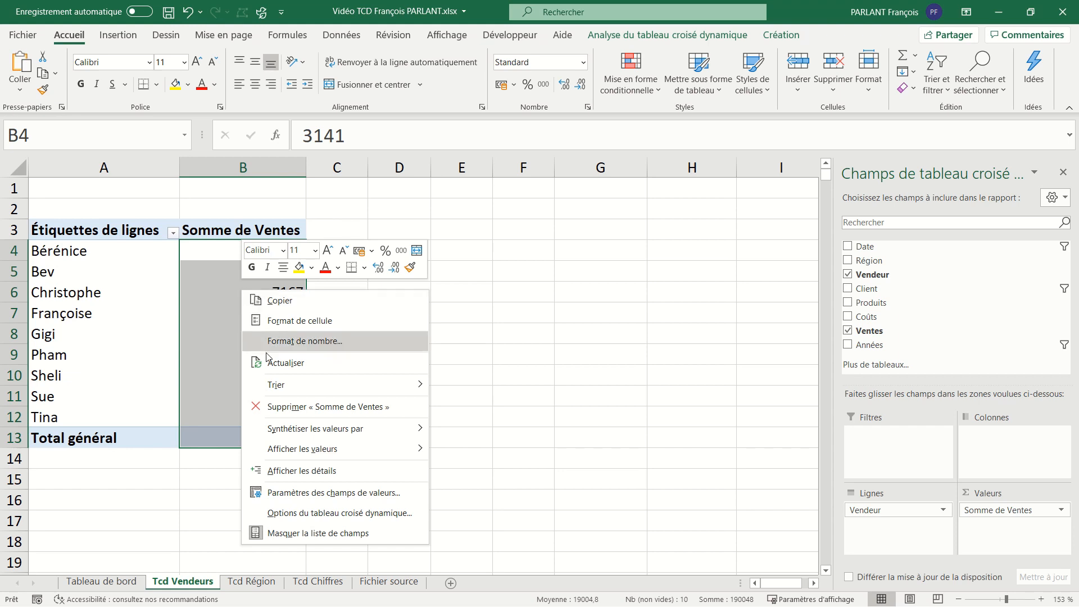
left_click(281, 495)
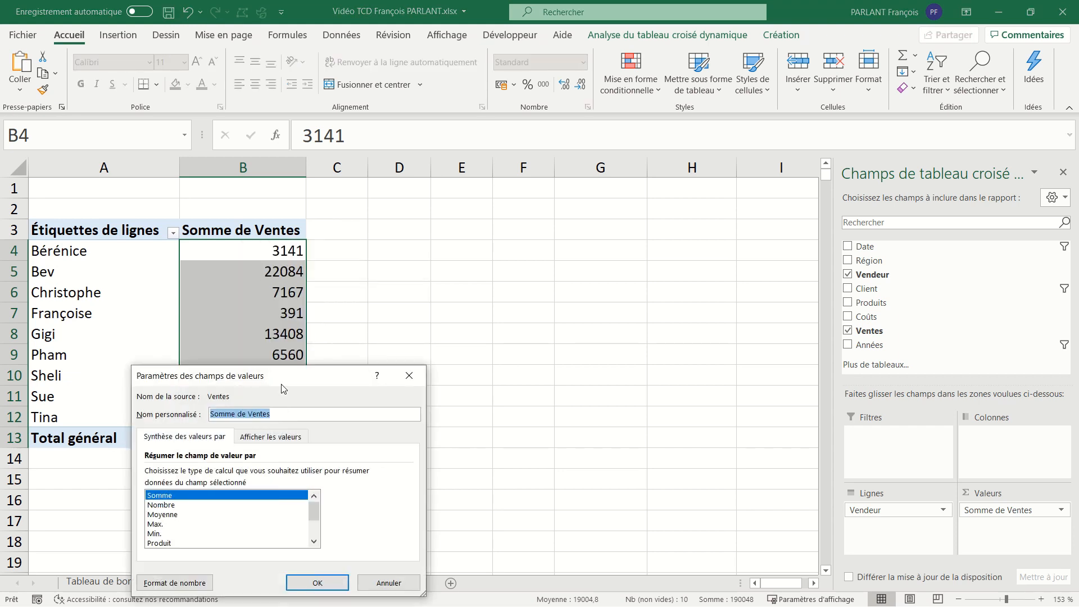
left_click_drag(281, 380, 379, 160)
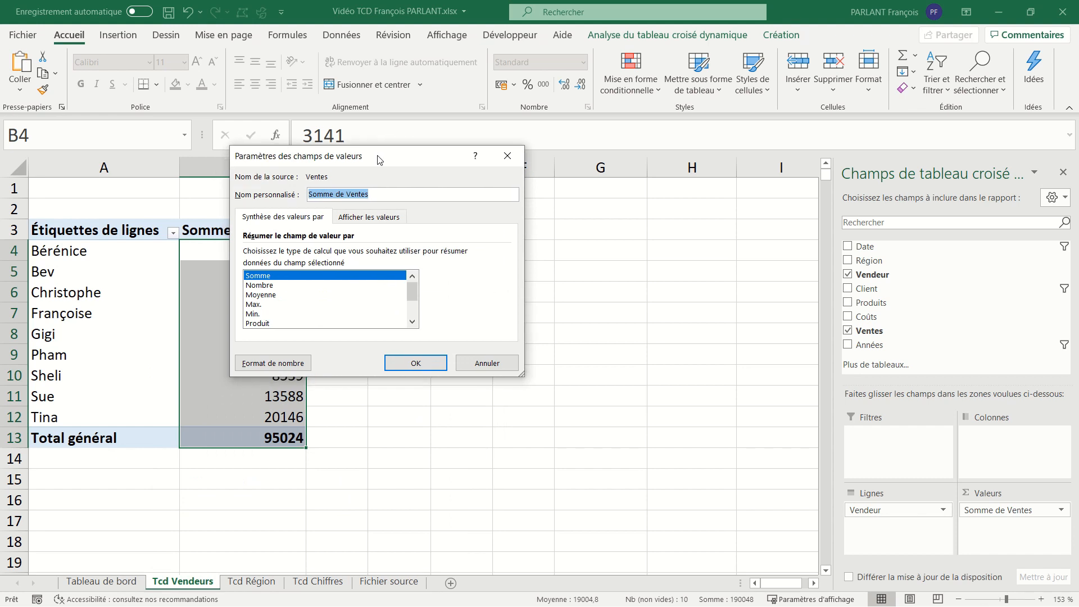
left_click(275, 364)
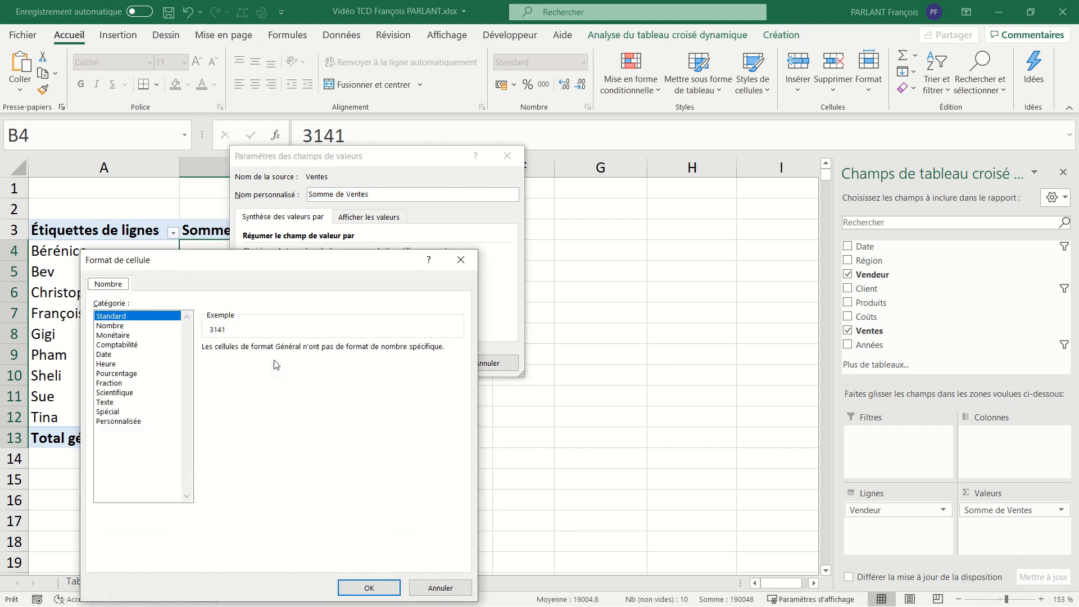
left_click_drag(208, 265, 374, 194)
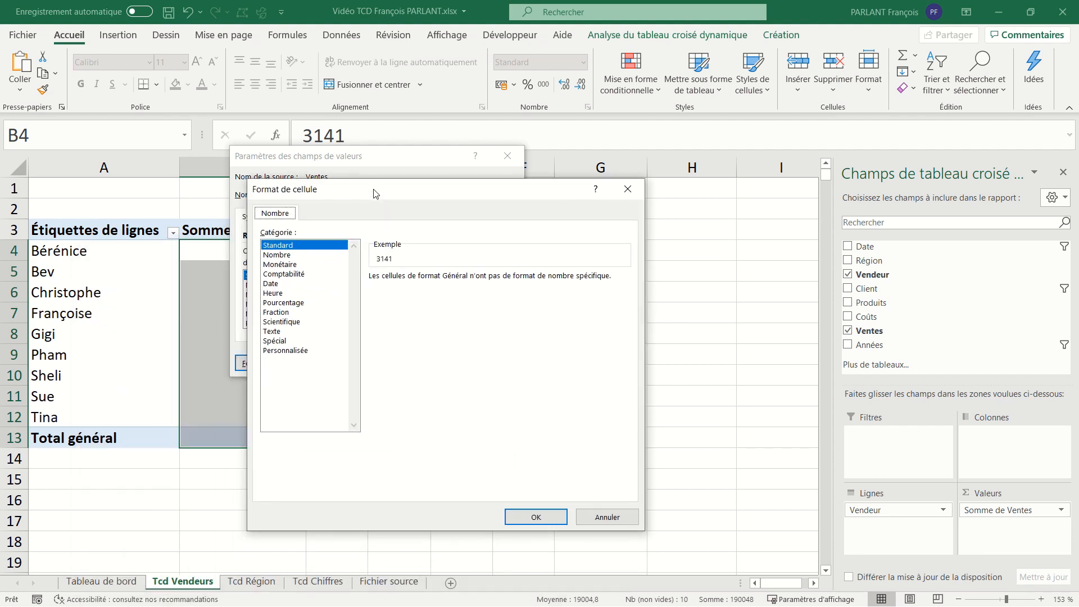
left_click(284, 264)
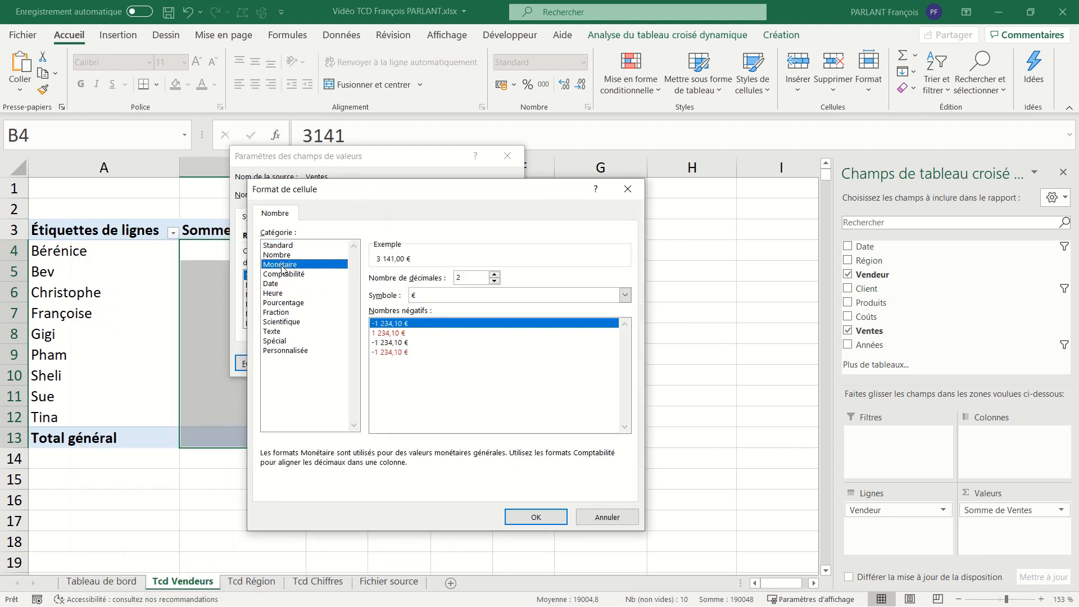
left_click(497, 282)
left_click(496, 282)
left_click(535, 516)
left_click(416, 363)
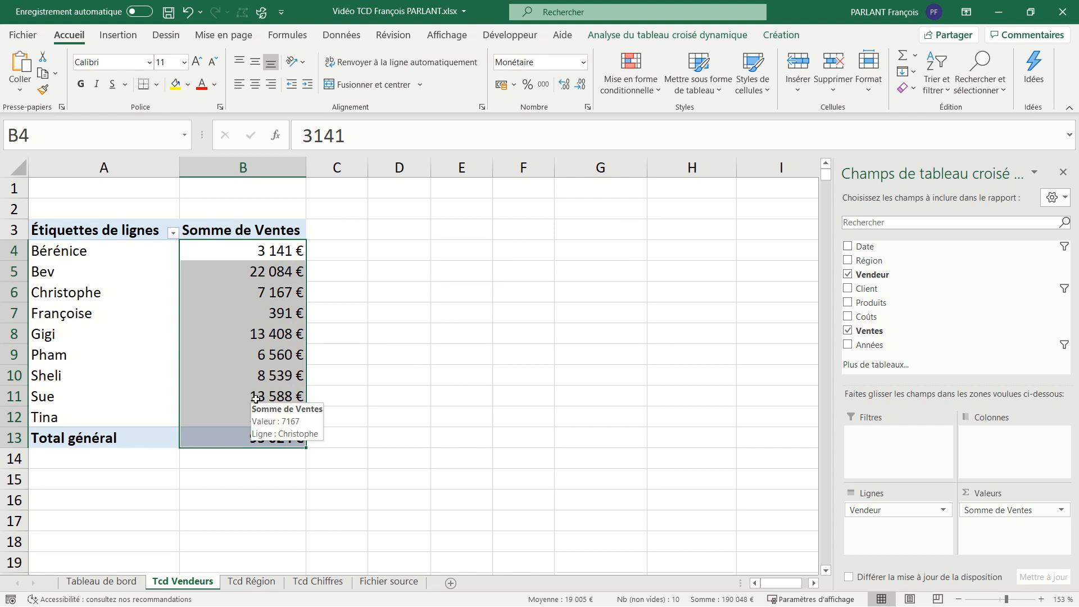
mouse_move(256, 400)
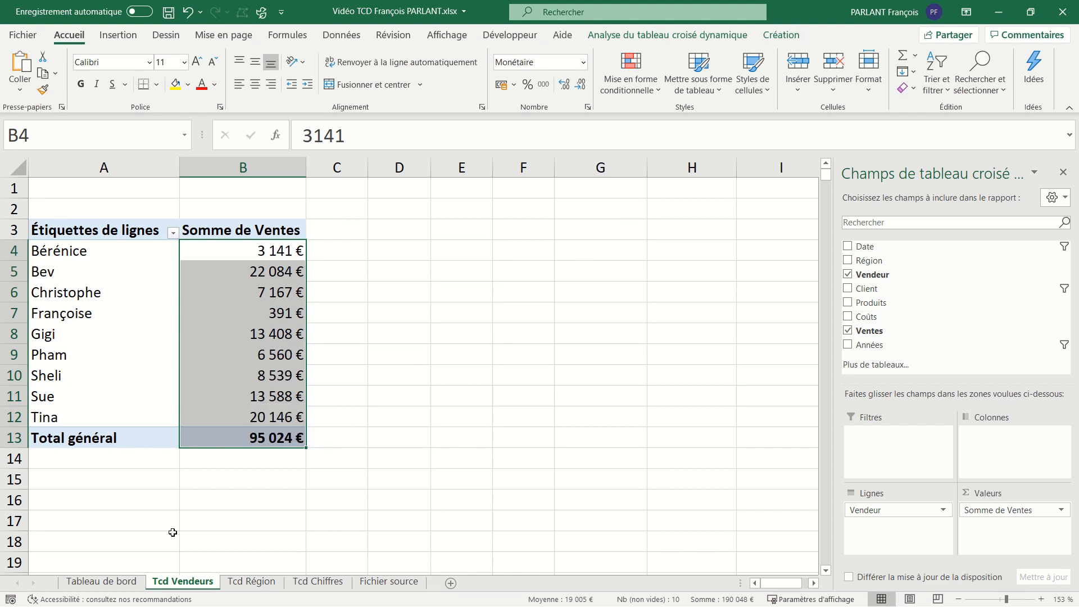
Hide all field buttons on the Ventes par région and Ventes par vendeurs charts in the Tableau de bord sheet
left_click(127, 583)
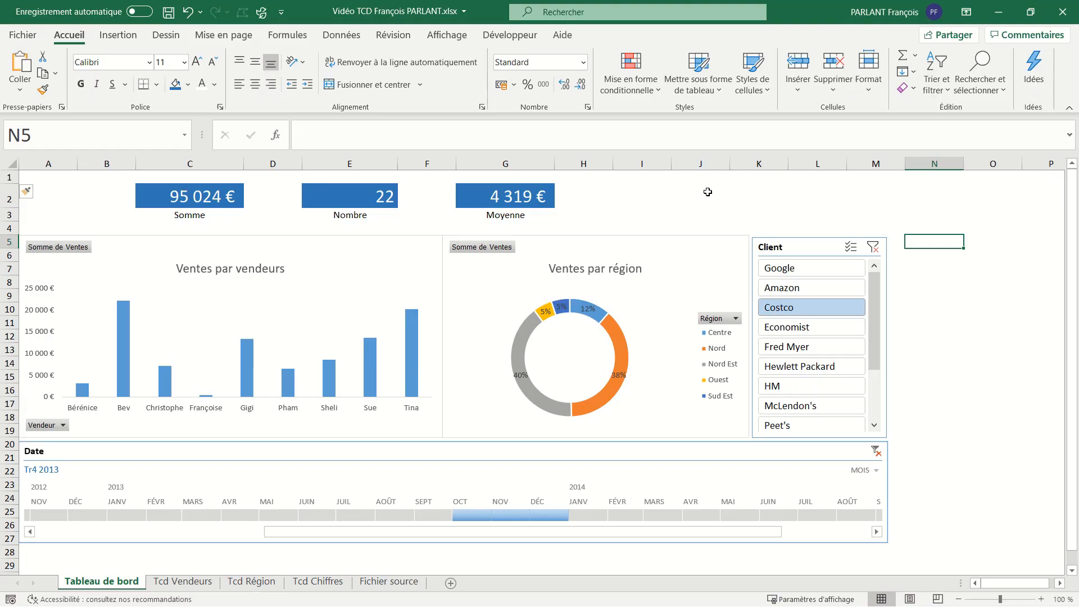
right_click(469, 248)
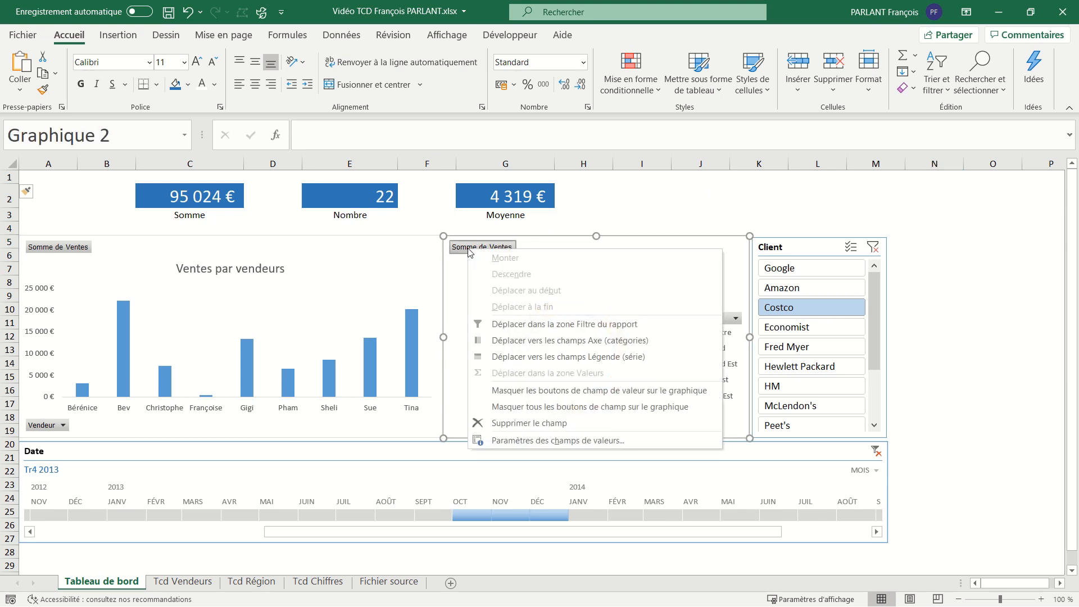
left_click(498, 413)
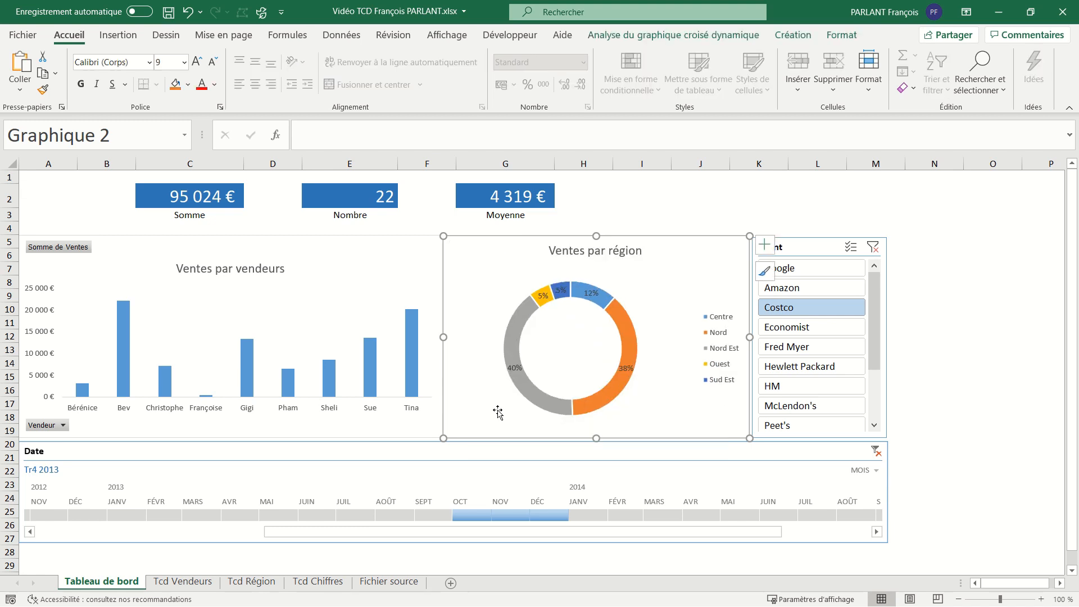
right_click(51, 250)
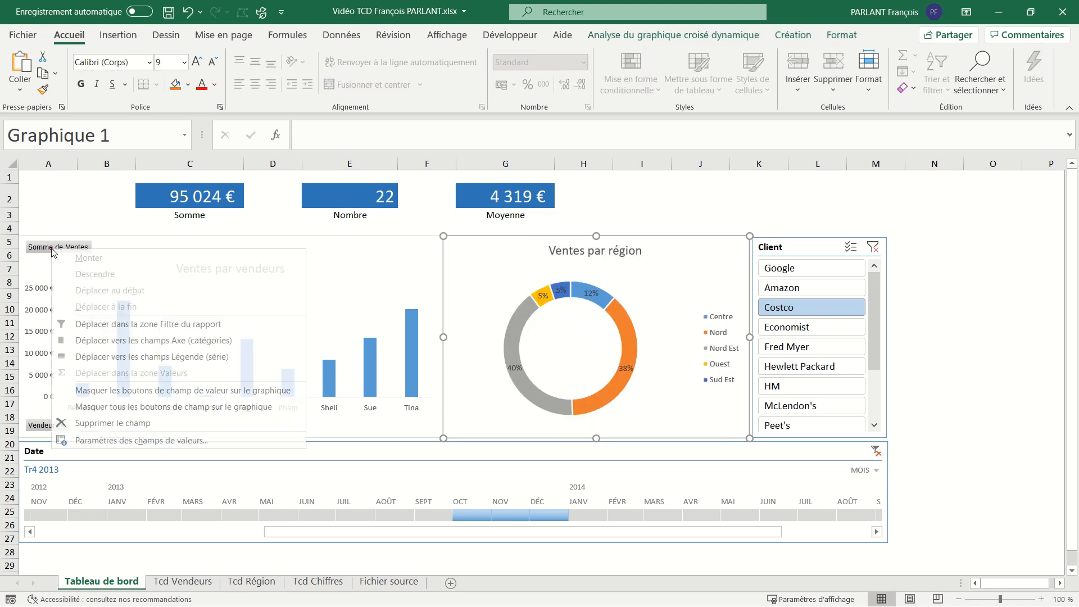
left_click(91, 406)
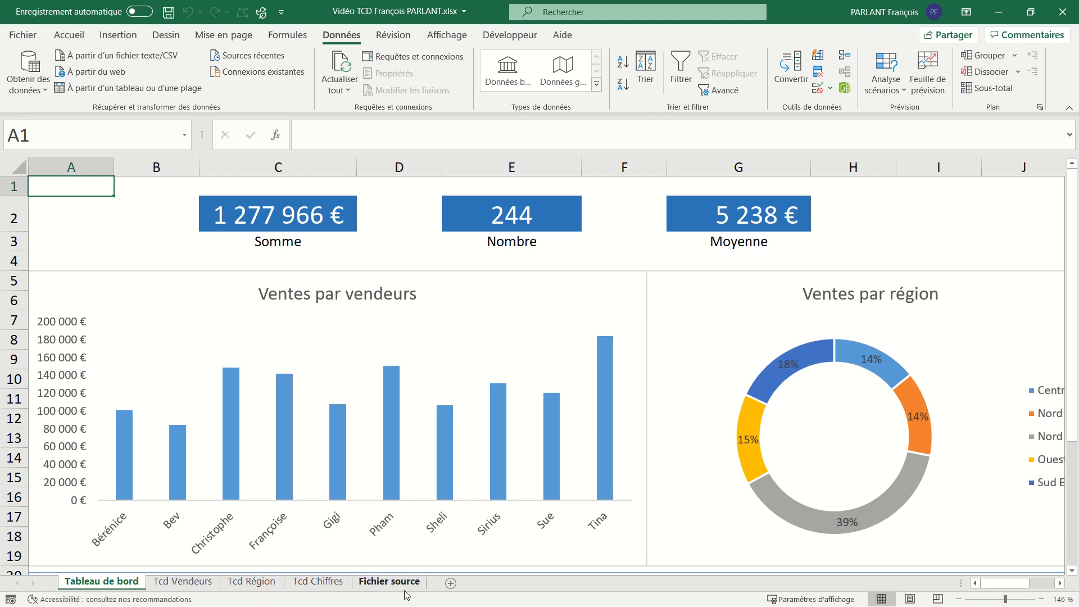
Hide the Tcd Vendeurs, Tcd Région, Tcd Chiffres and Fichier source sheets together
left_click(203, 585)
left_click(242, 586, "ctrl")
left_click(317, 584, "ctrl")
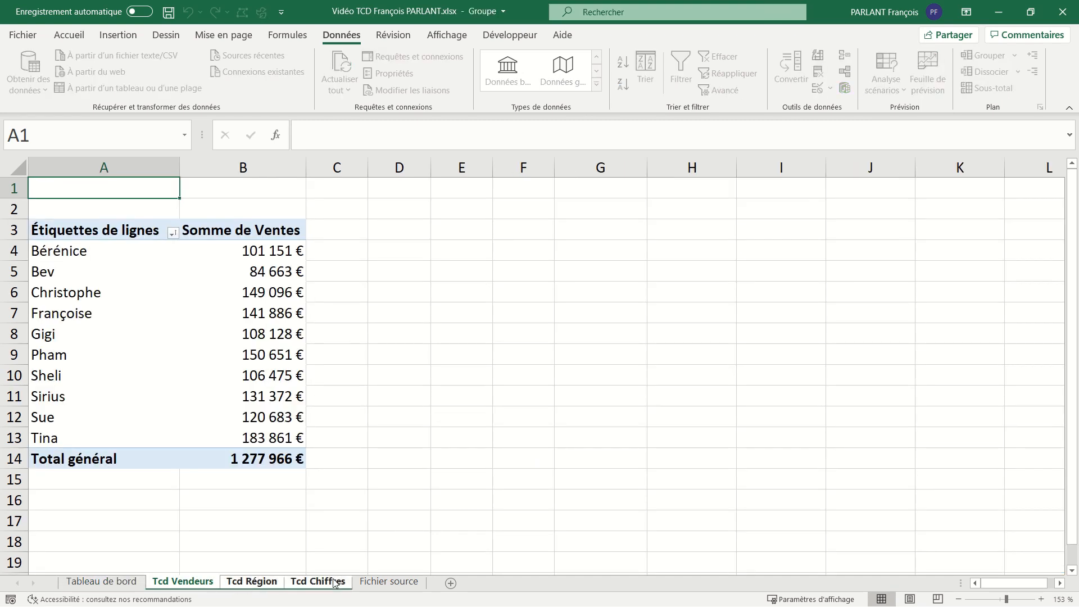
left_click(373, 585, "ctrl")
right_click(372, 584)
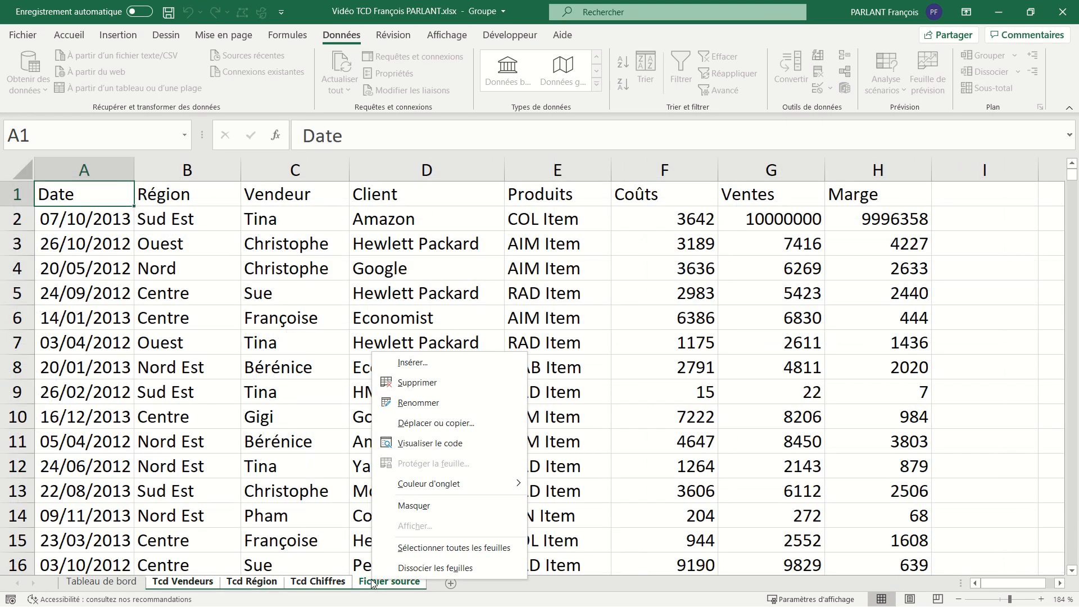
left_click(440, 507)
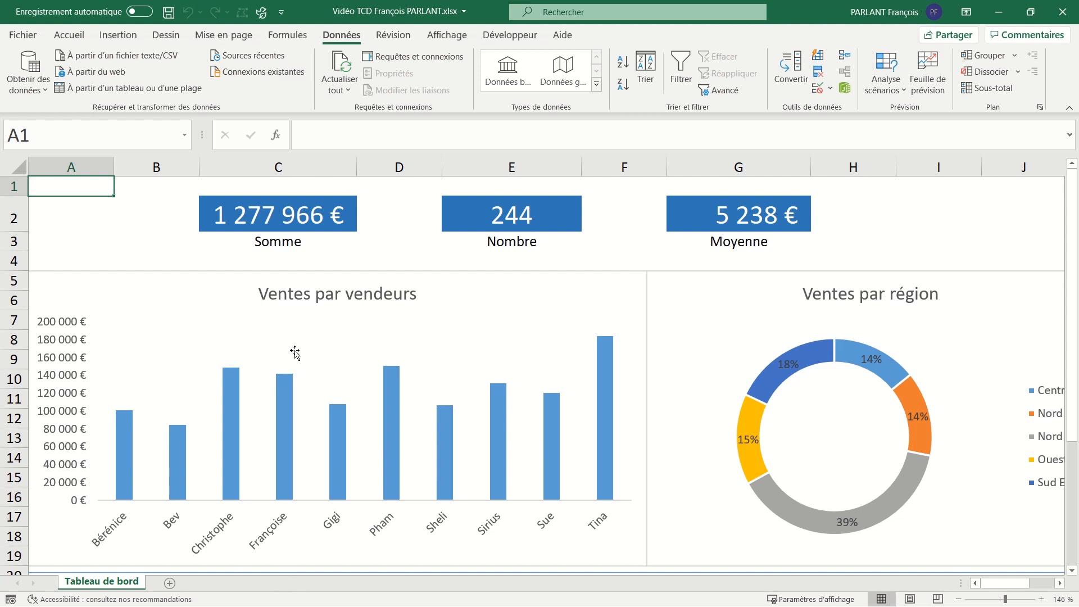
Test the dashboard by filtering the Client slicer to Google and then to Costco
scroll(733, 360, "down", 2, "ctrl")
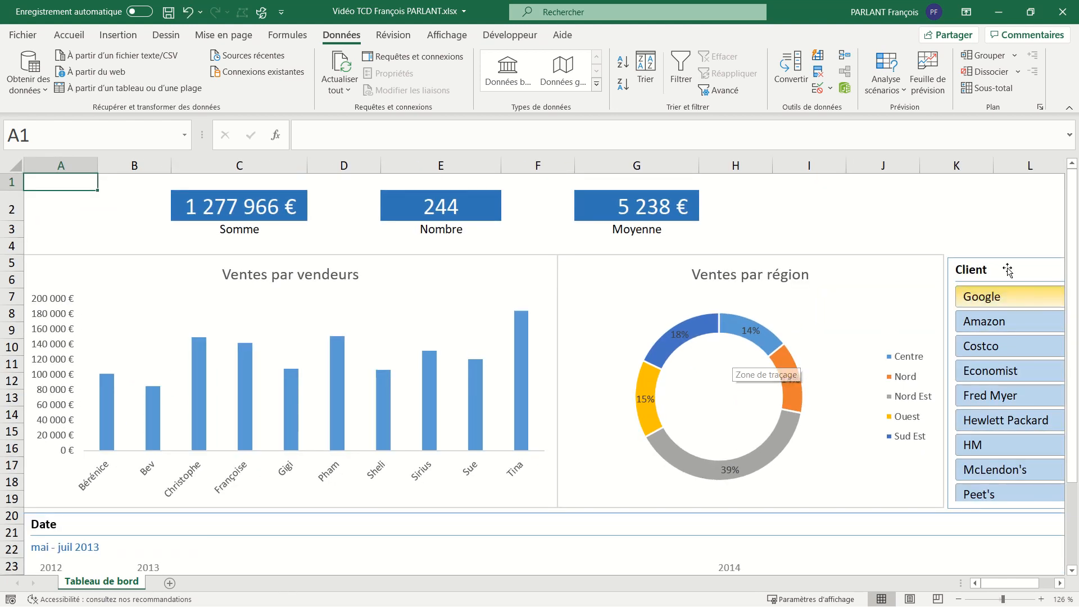
left_click(990, 297)
left_click(988, 343)
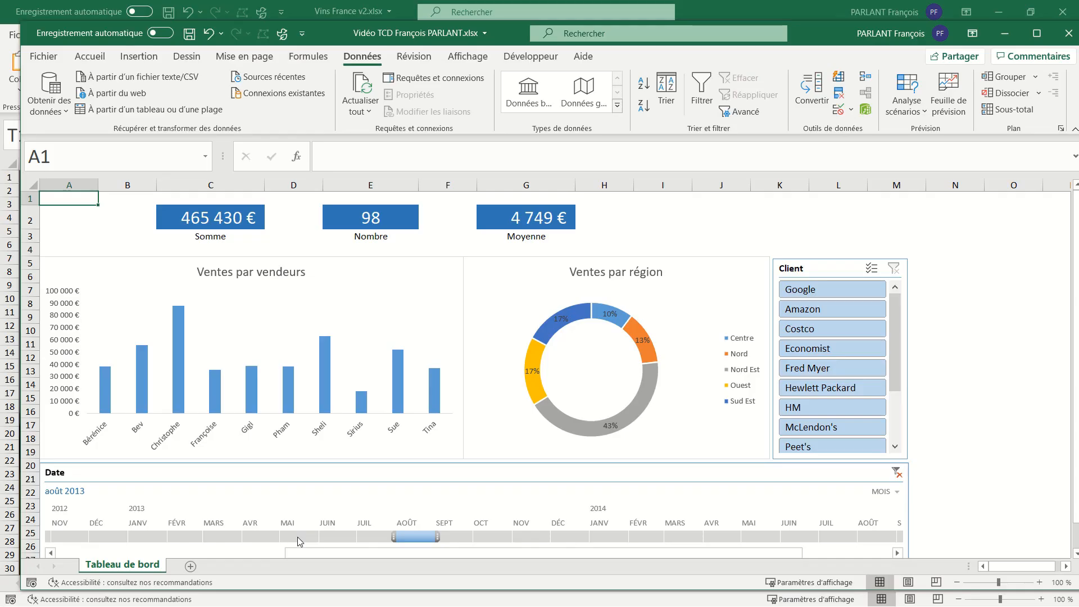
Filter the dashboard with the Date timeline to May–June 2013 and finally to July–August 2013
left_click(298, 537)
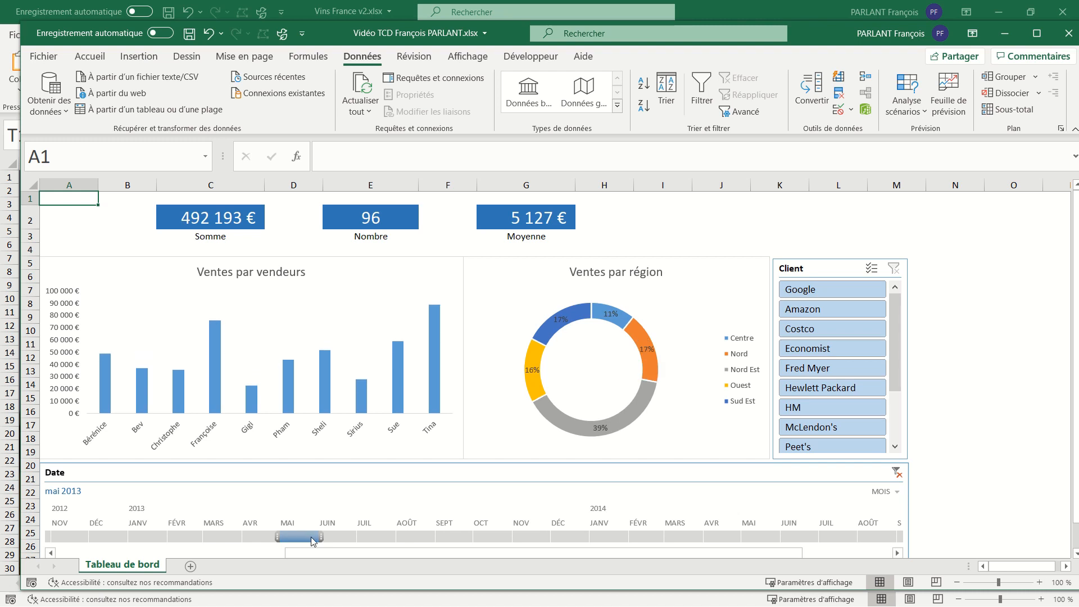
left_click_drag(320, 539, 359, 538)
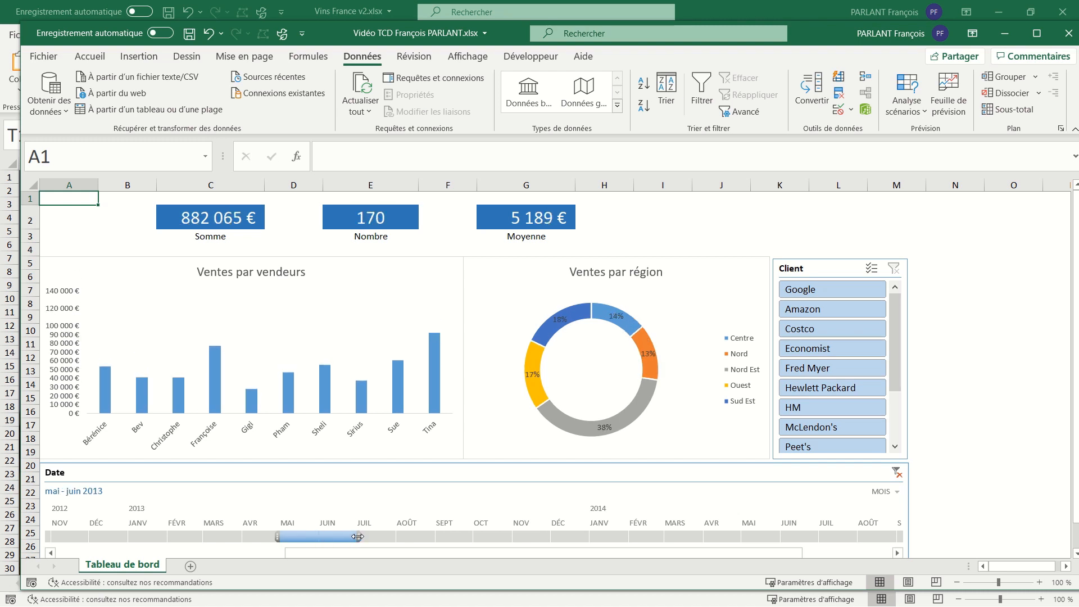
left_click(372, 538)
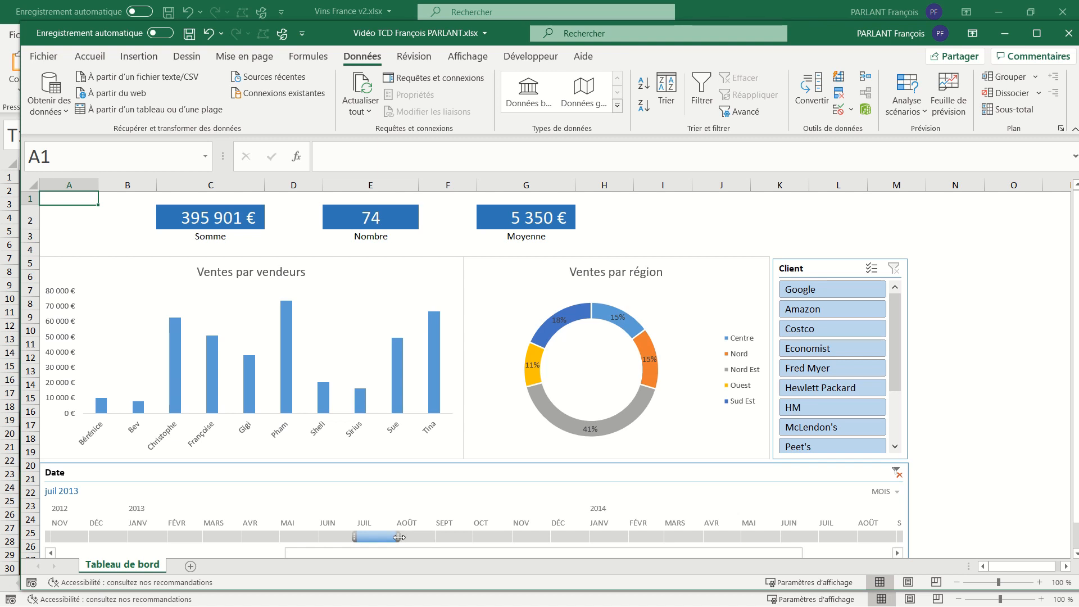
left_click_drag(399, 537, 438, 538)
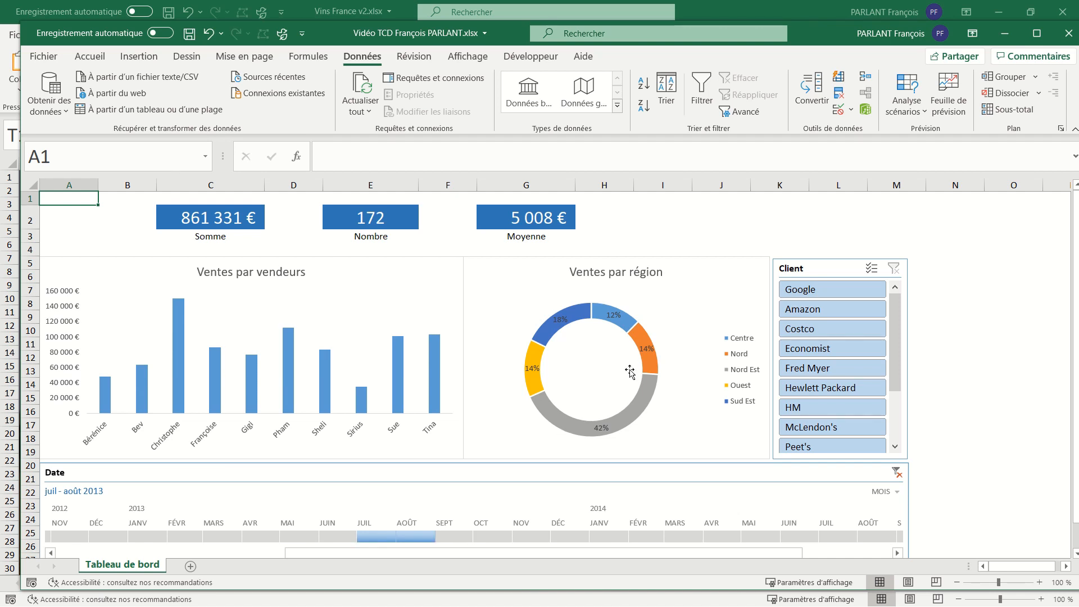
Switch to the Vins France v2.xlsx workbook and filter its Dashboard region slicer to Jura - Savoie and Charente
left_click(831, 16)
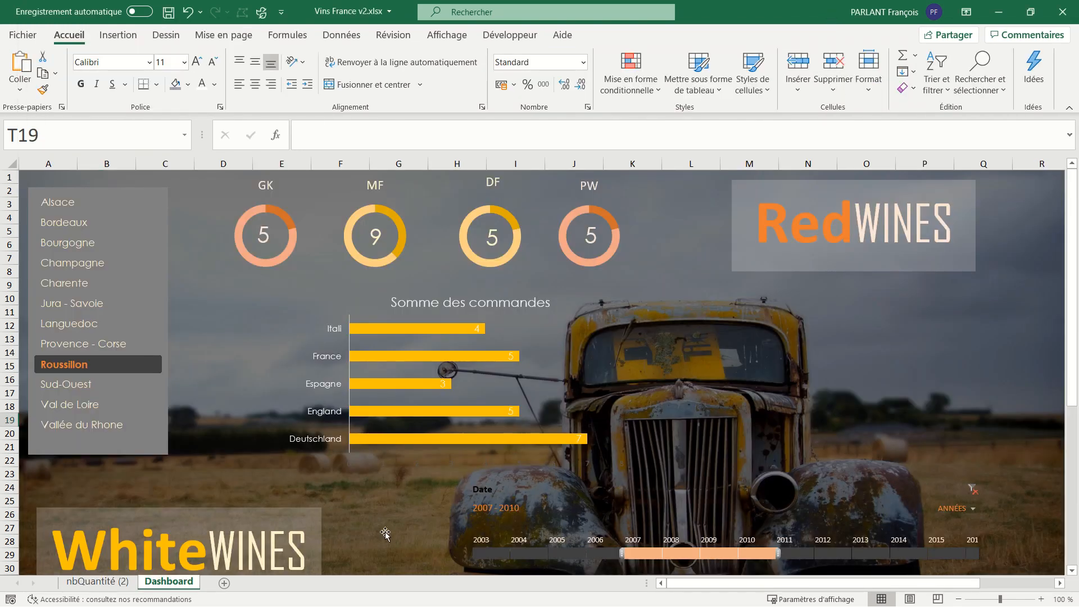
left_click(93, 307)
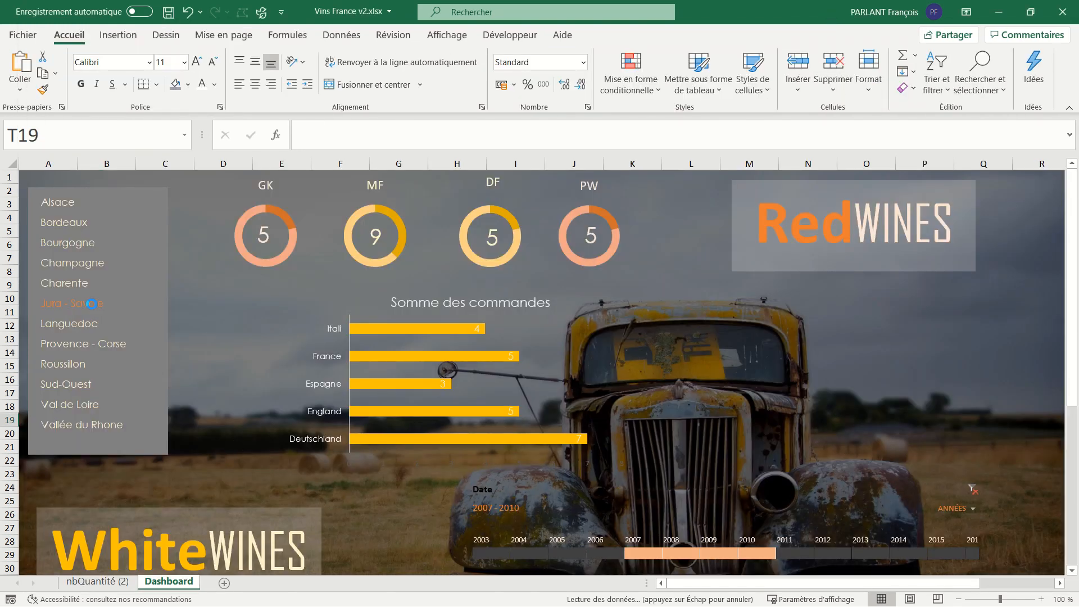
left_click(88, 285, "ctrl")
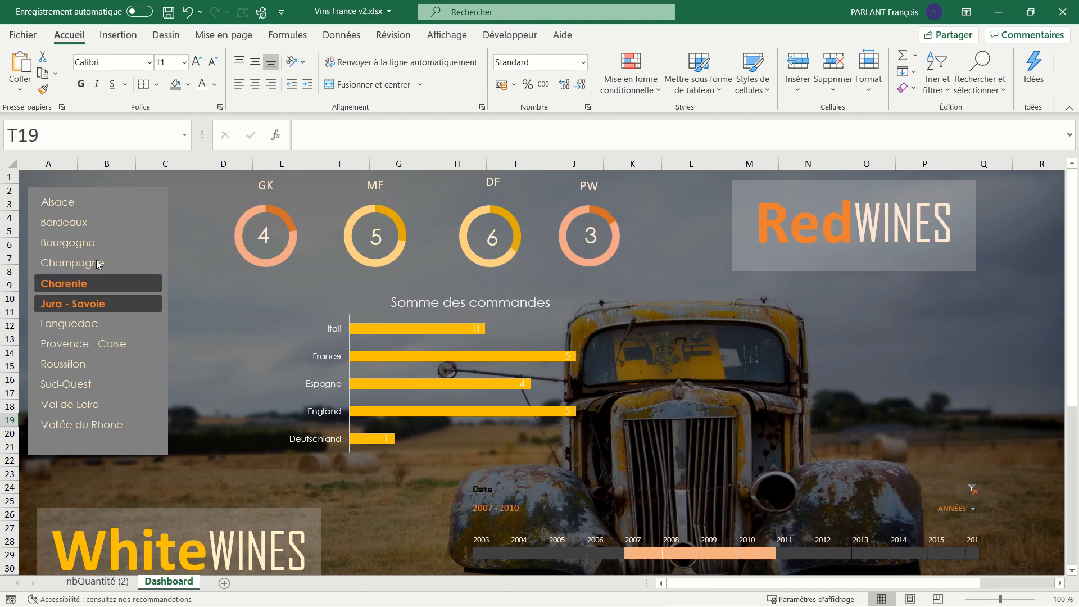